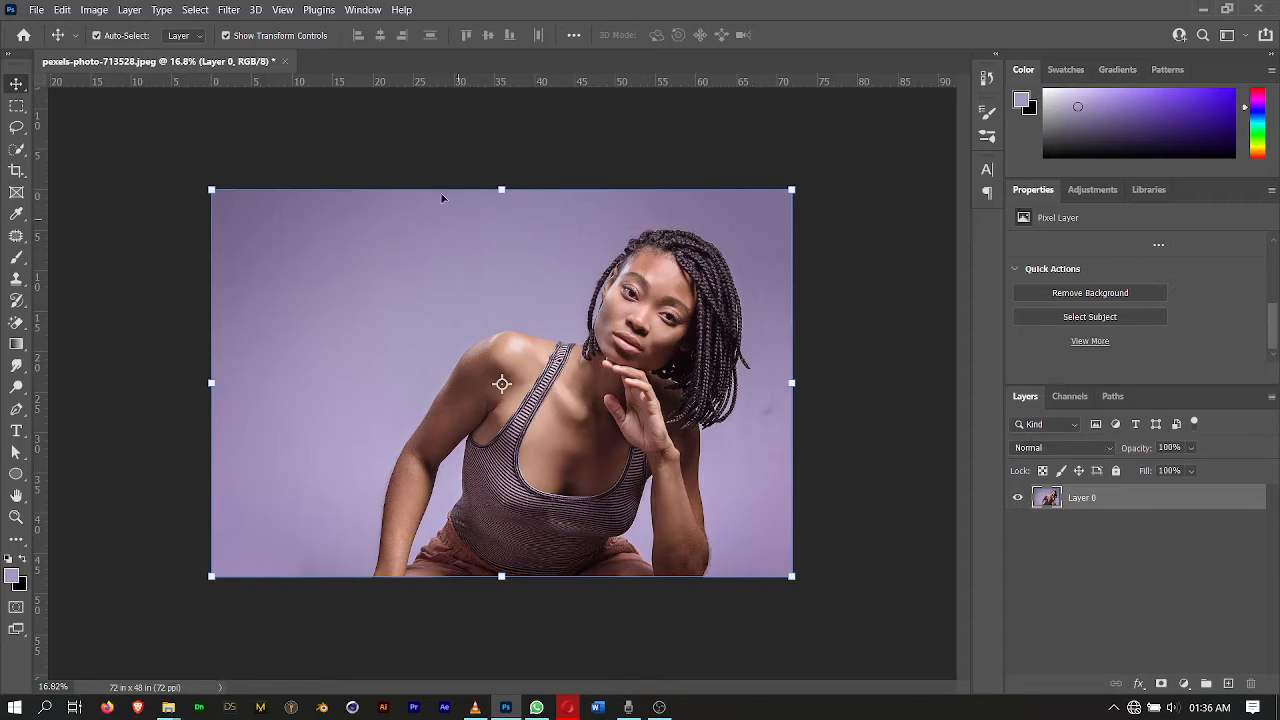
click(232, 9)
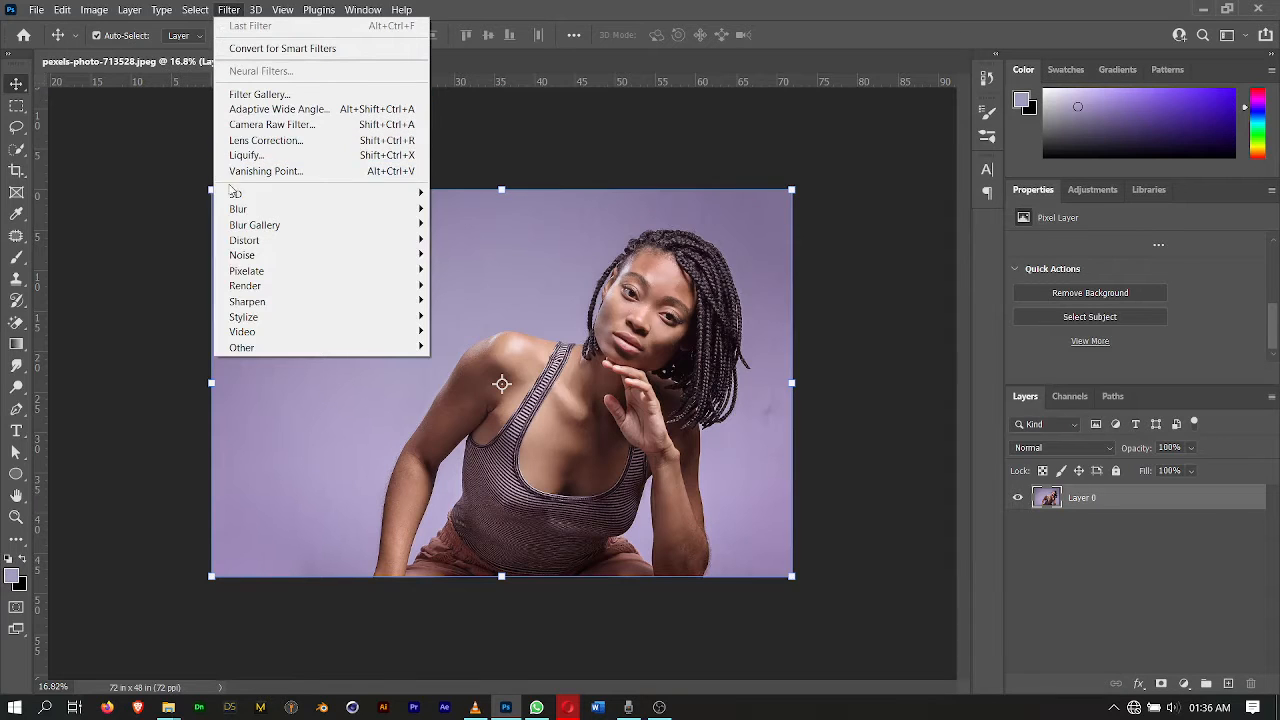
mouse_move(247, 270)
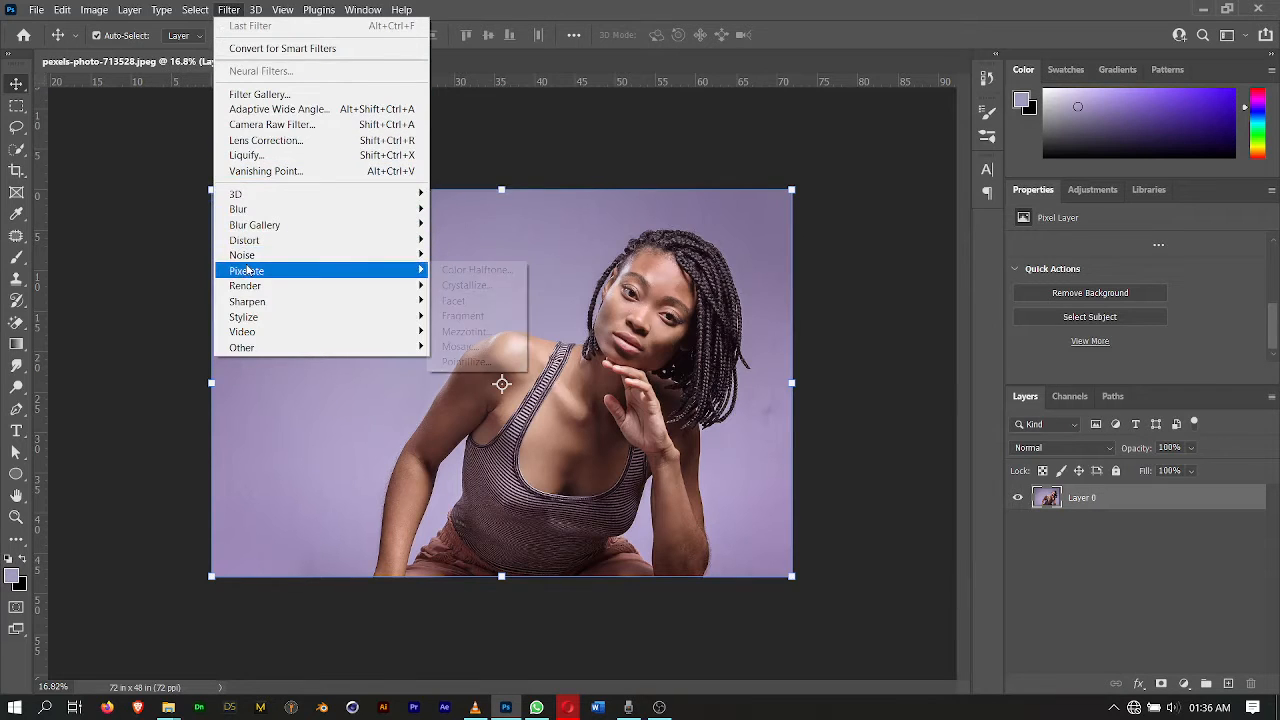
Select the woman automatically with the Subject command and mask out the background of Layer 0 from that selection.
click(183, 12)
click(183, 12)
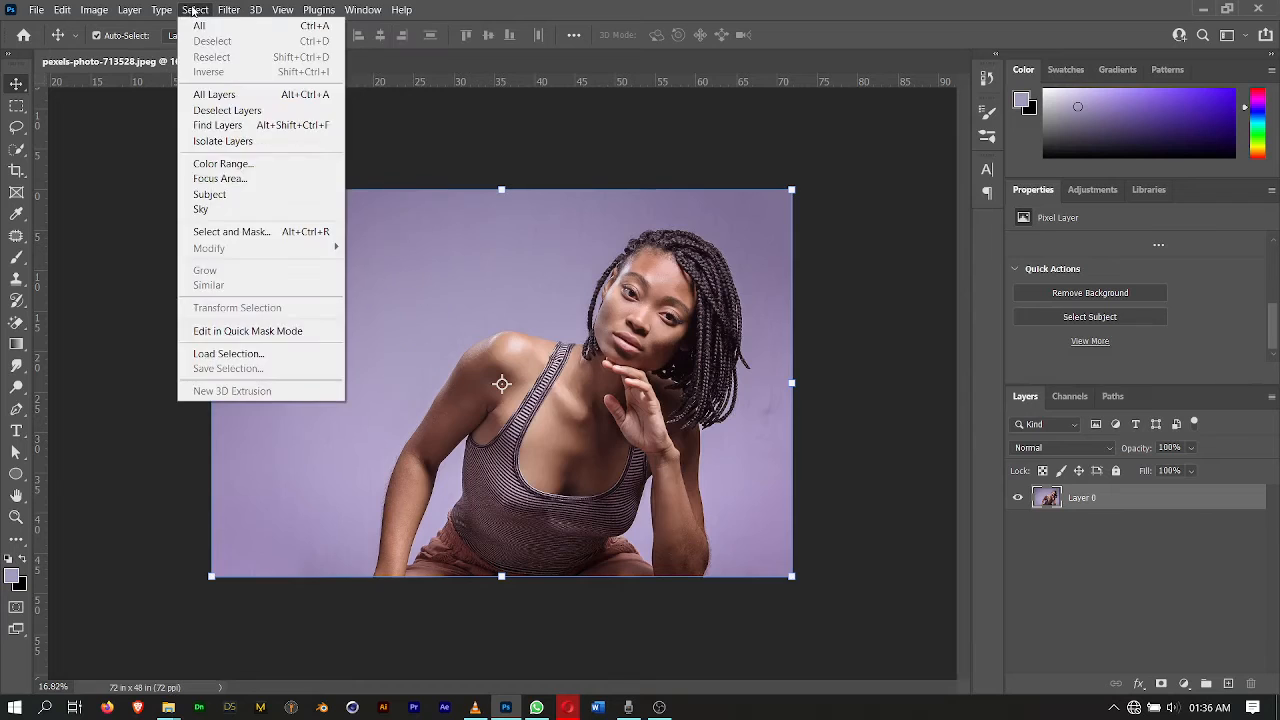
click(193, 10)
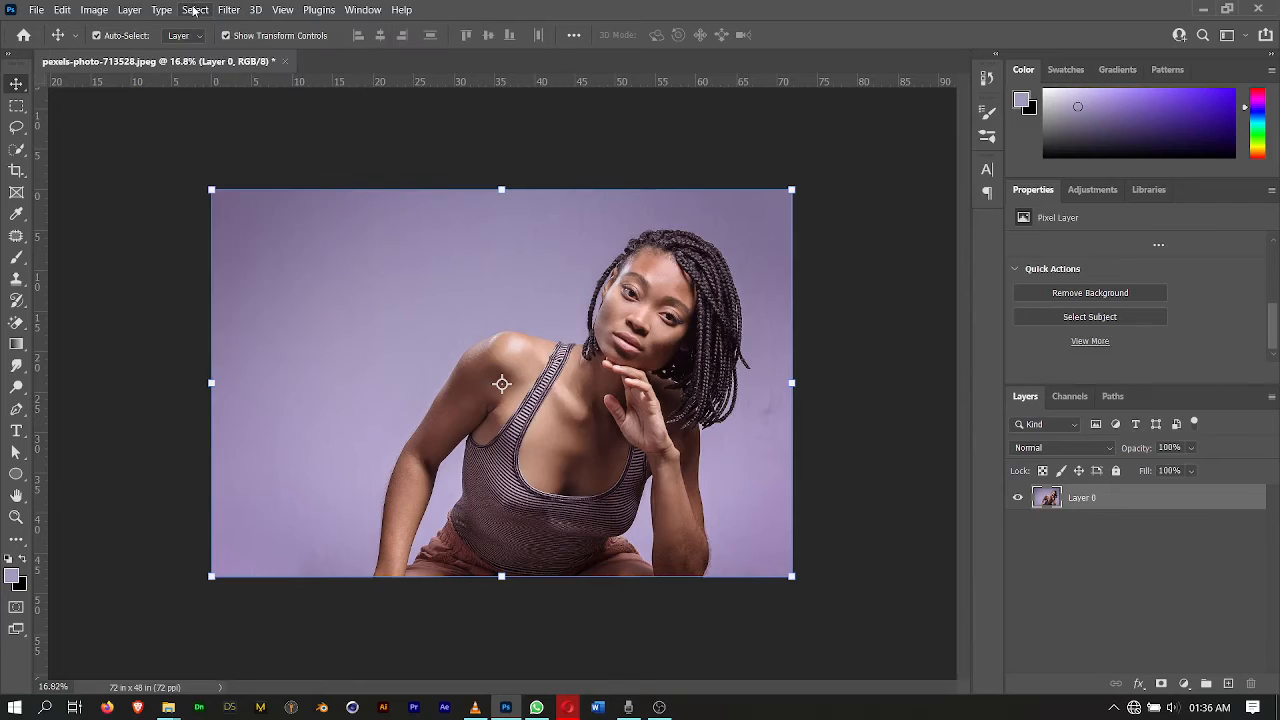
click(193, 10)
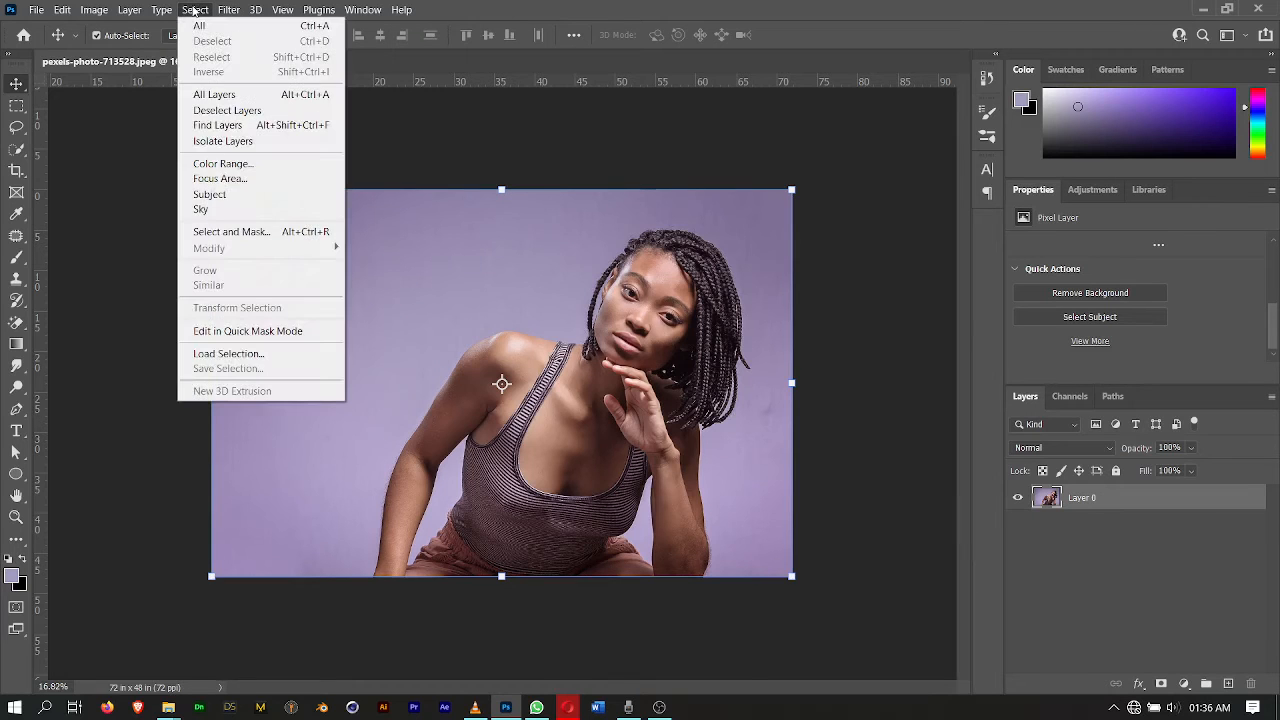
click(221, 197)
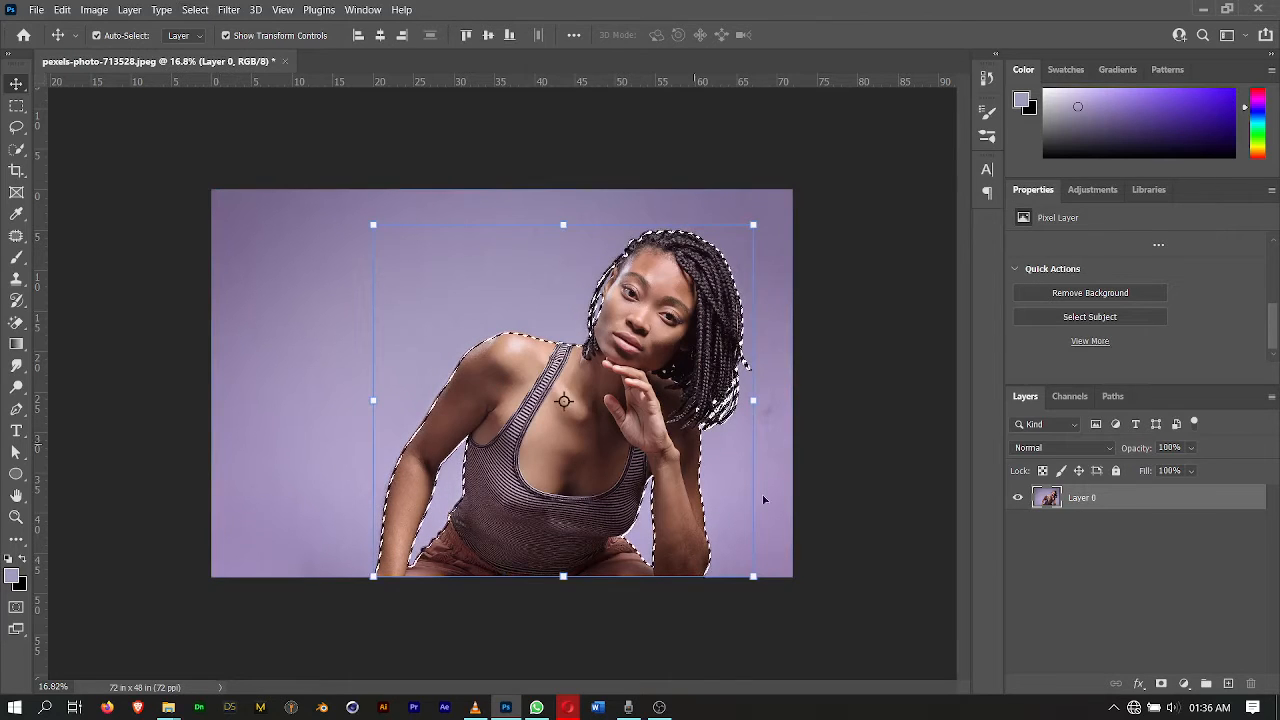
click(1162, 684)
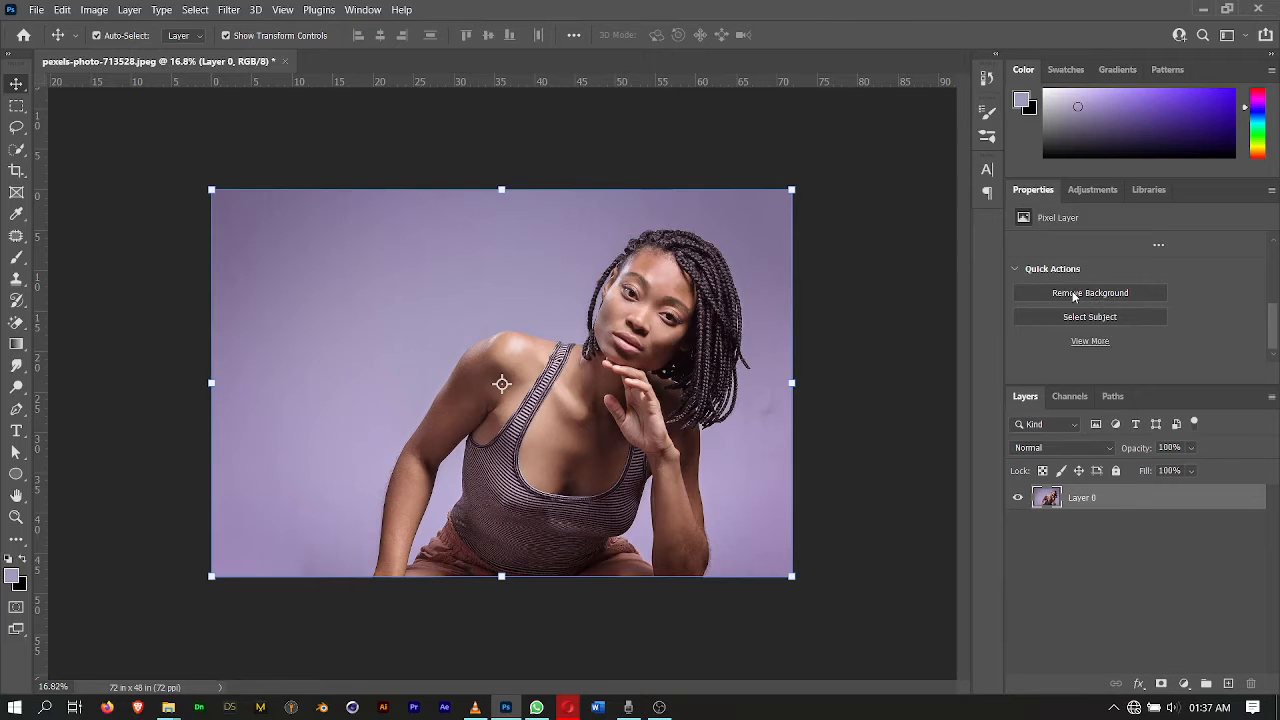
Cut out the woman with the Remove Background quick action on Layer 0.
click(1073, 294)
Erase the purple background with the Magic Eraser, including the dark upper-left corner and the gap between the arm and torso.
click(17, 324)
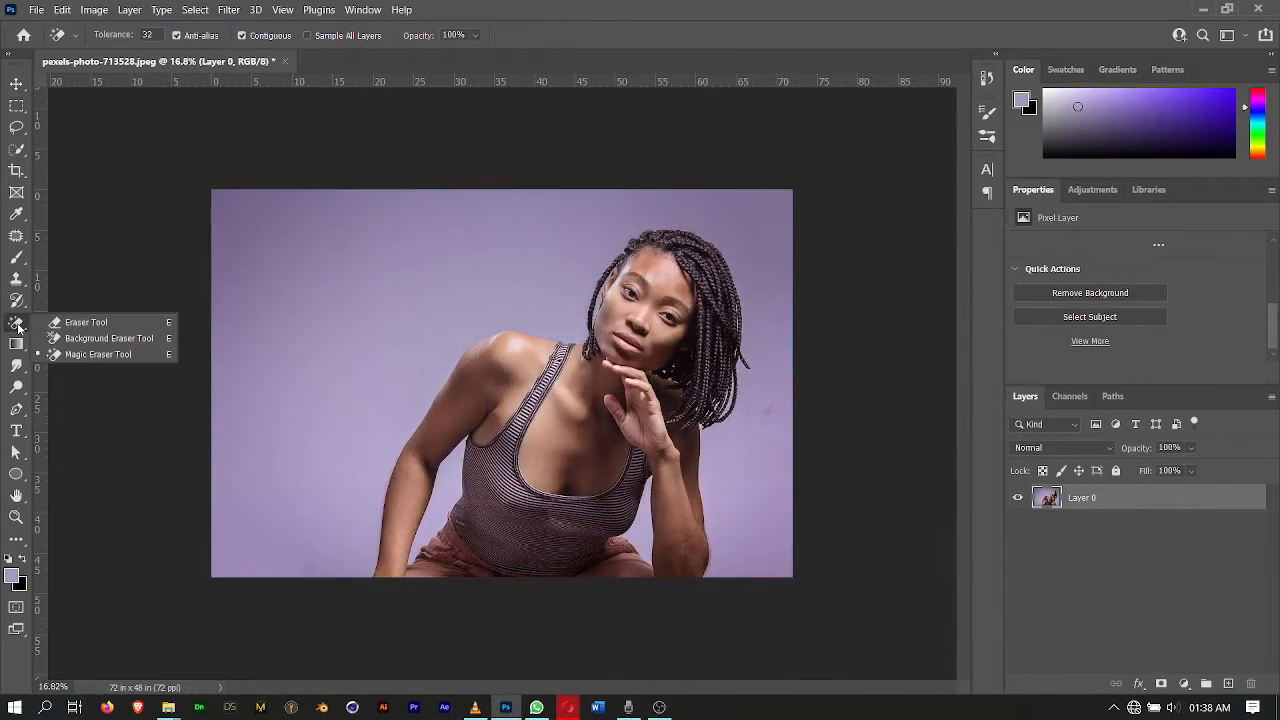
click(91, 355)
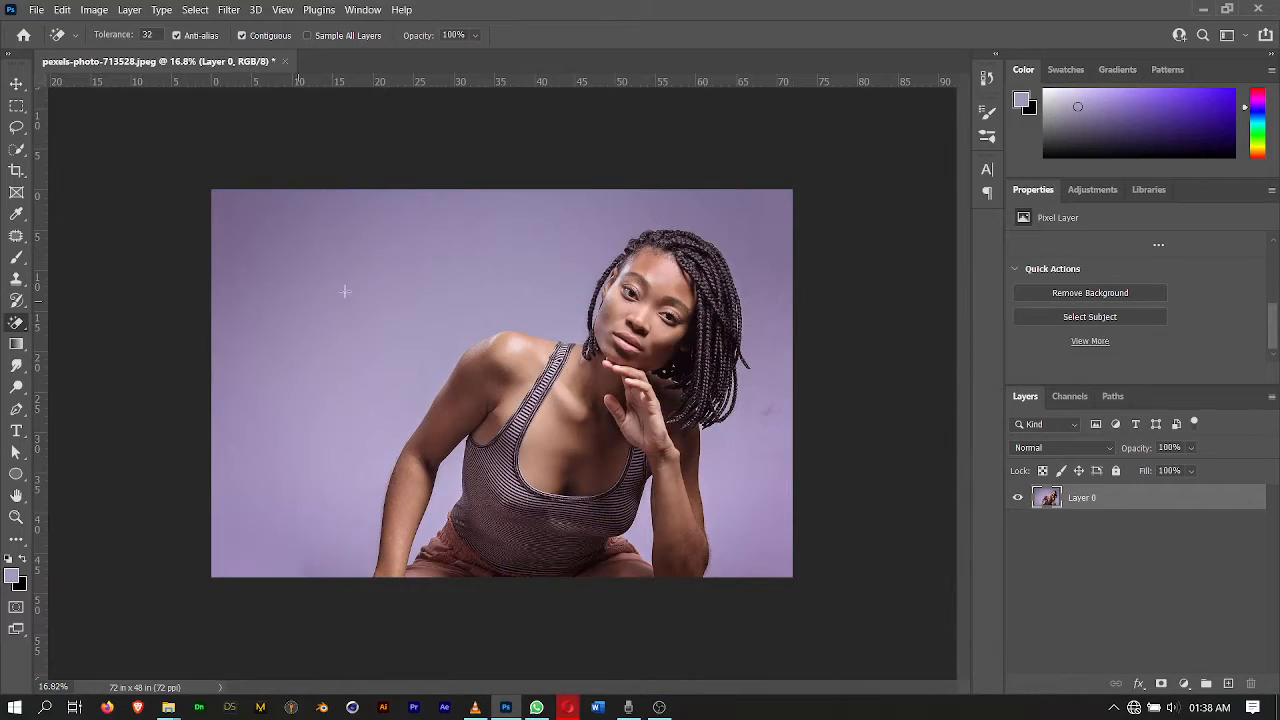
click(419, 266)
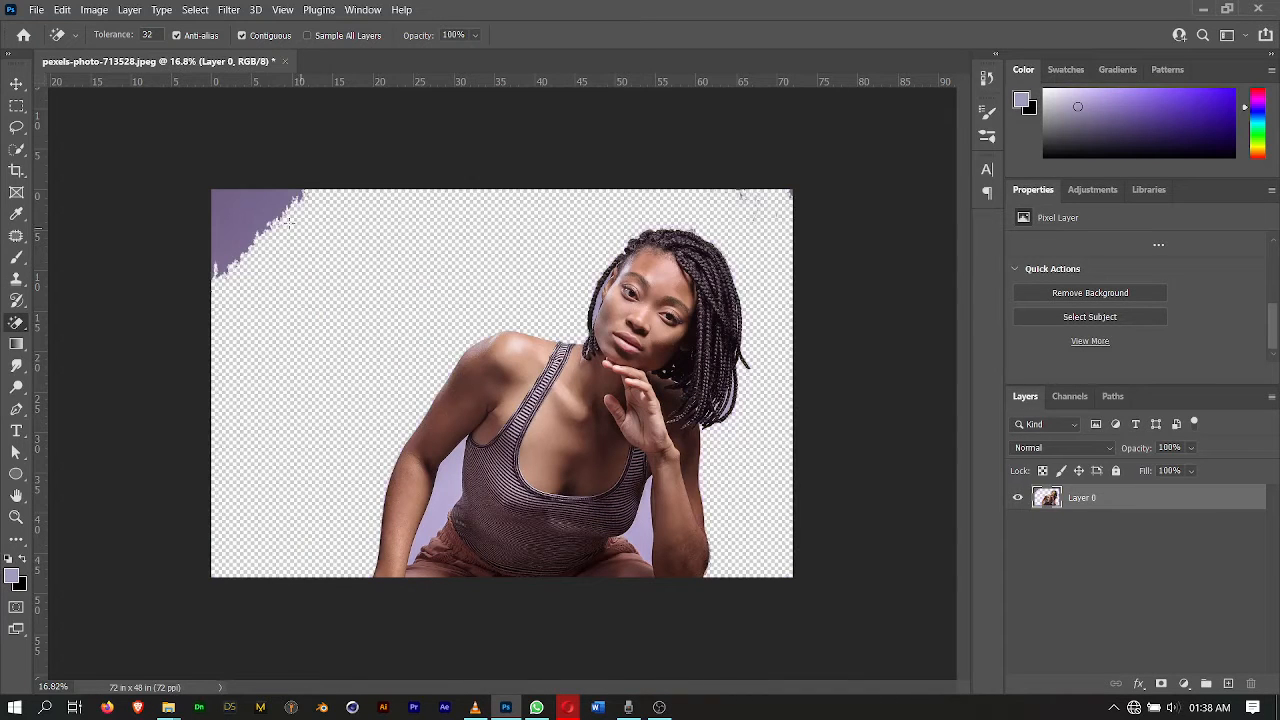
click(248, 215)
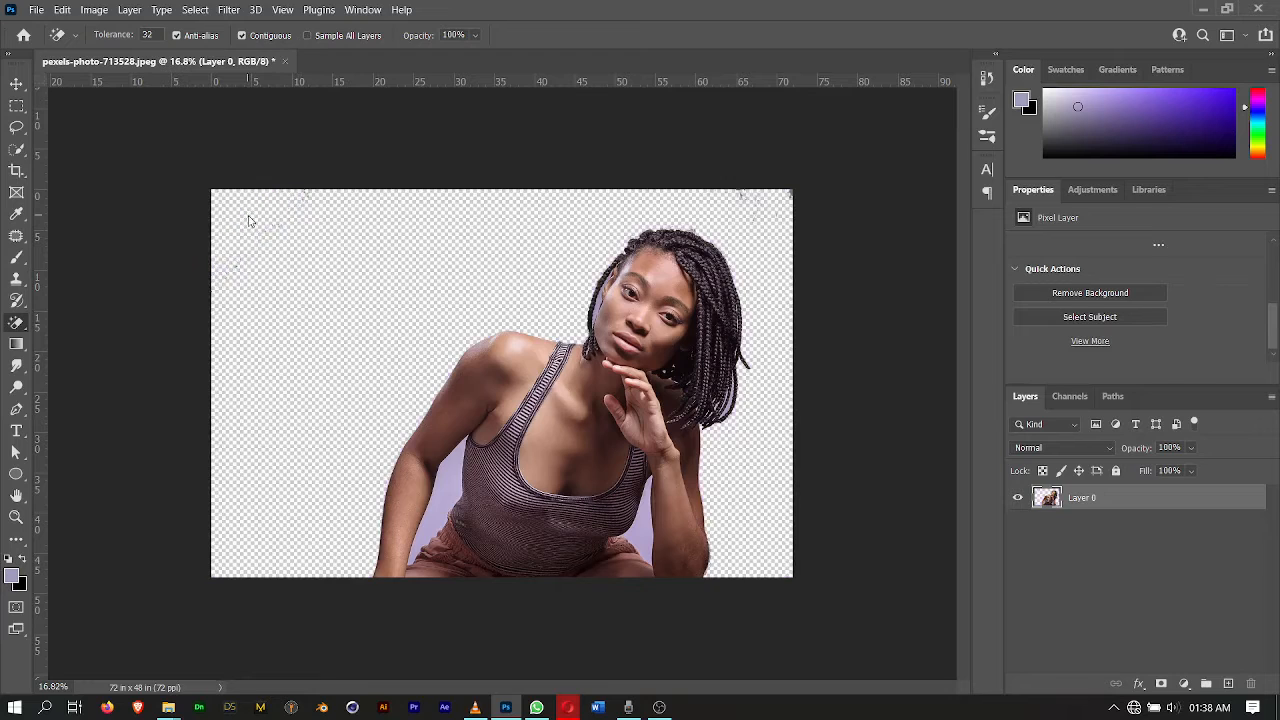
click(452, 480)
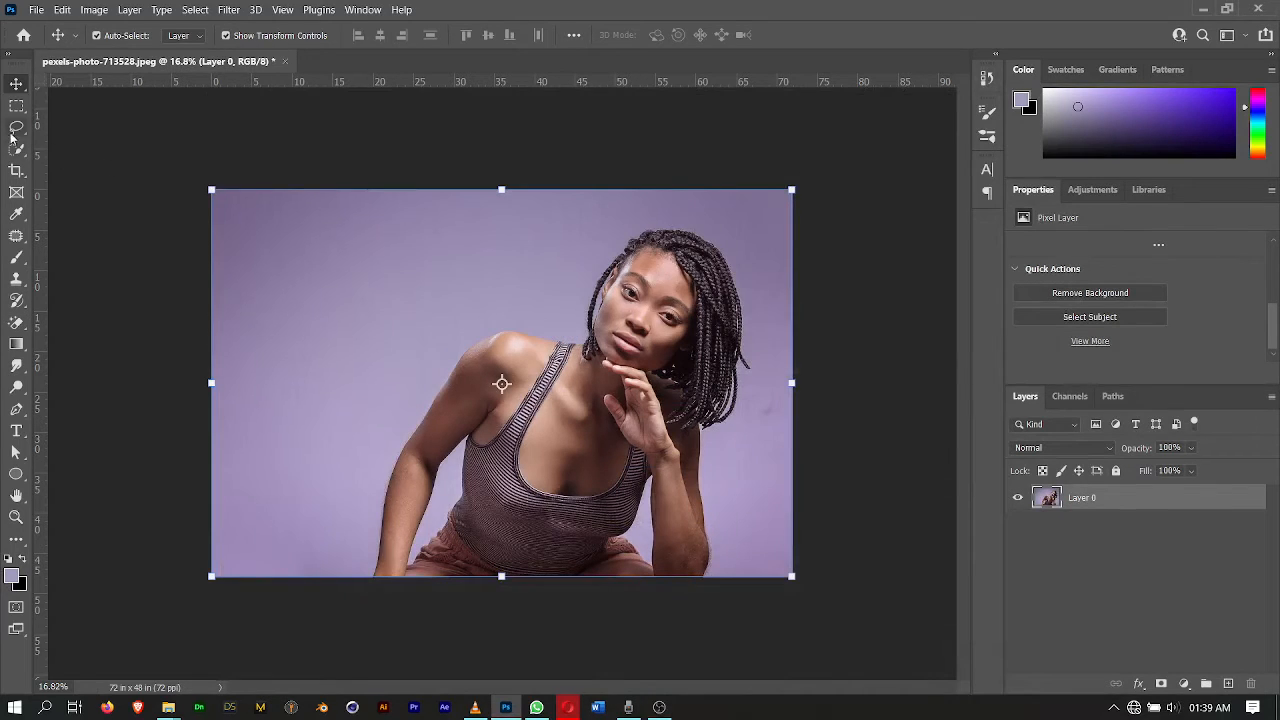
Select the woman by framing her with the Object Selection tool, and add a layer mask from the selection.
right_click(16, 150)
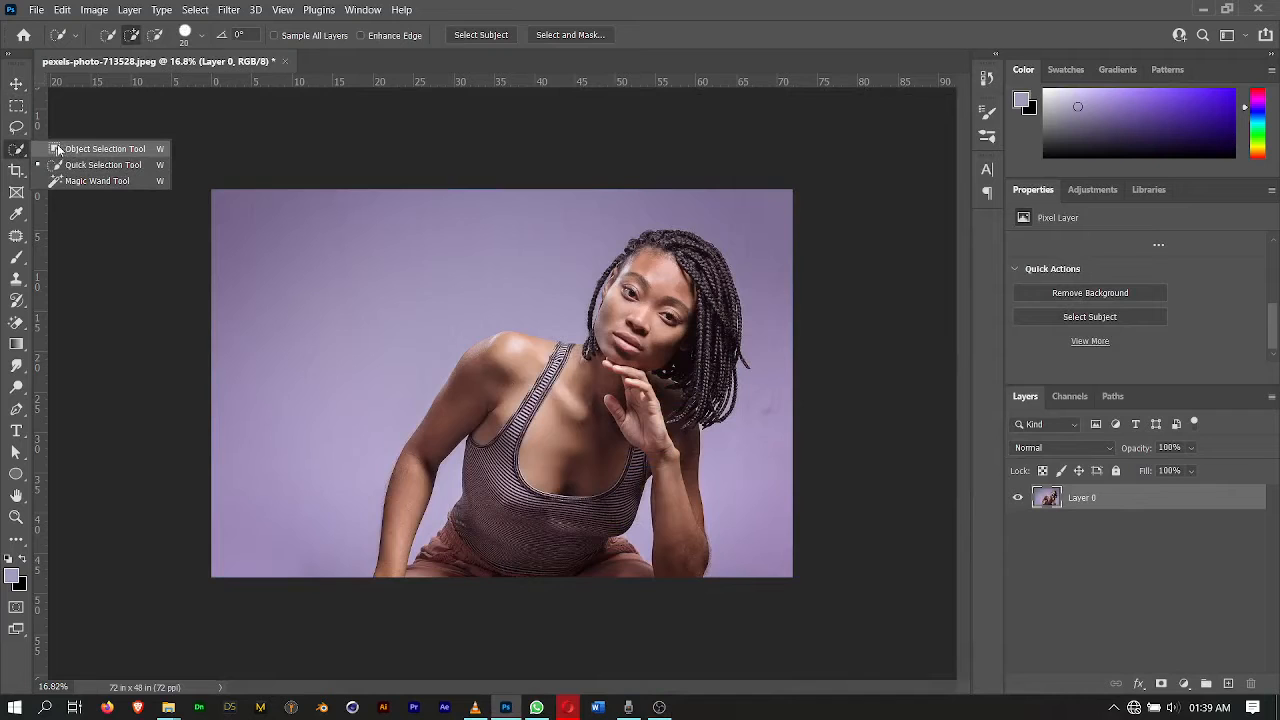
click(85, 149)
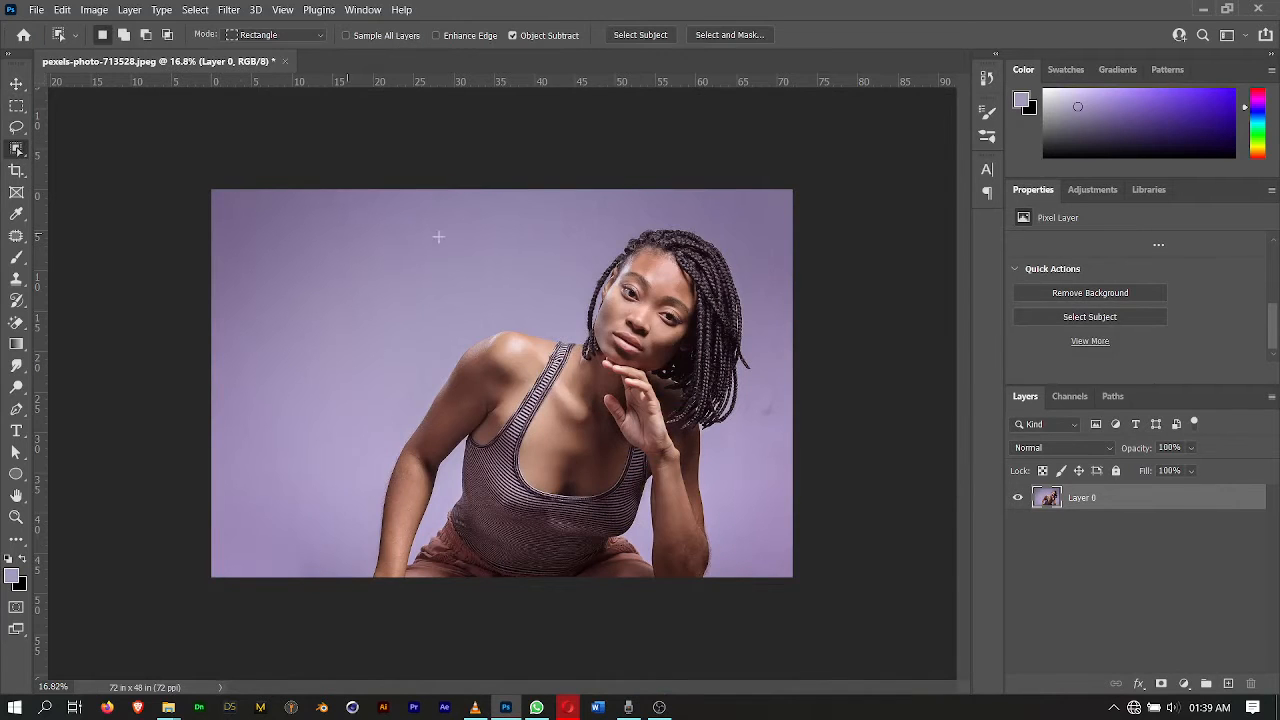
drag(336, 218, 758, 627)
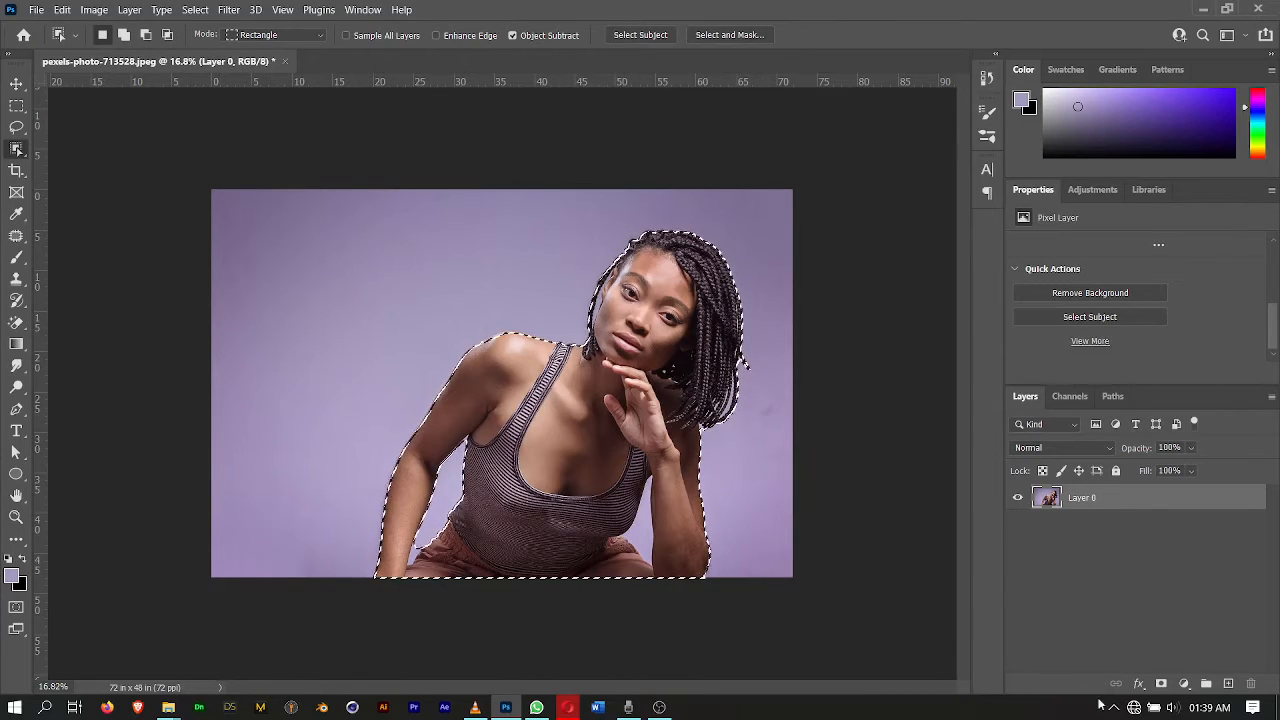
click(1166, 688)
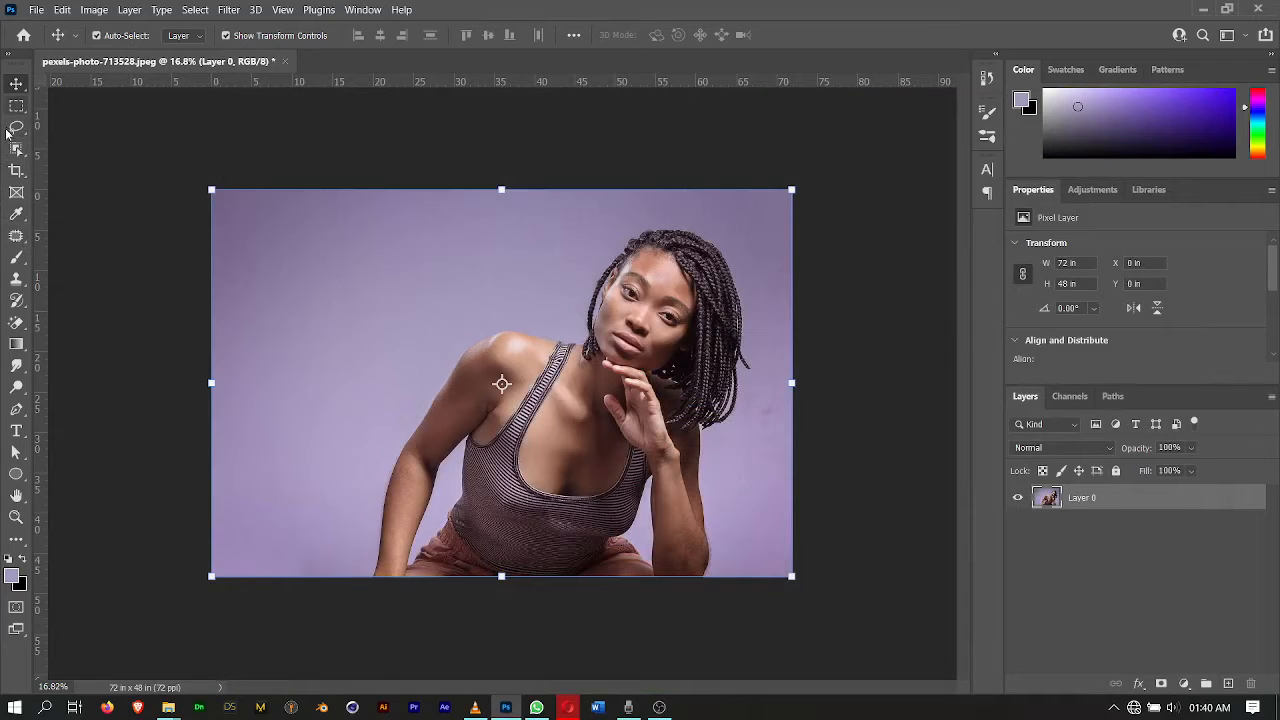
Select the woman with the Quick Selection tool at a 50 px brush size, and add a layer mask from the selection.
click(16, 148)
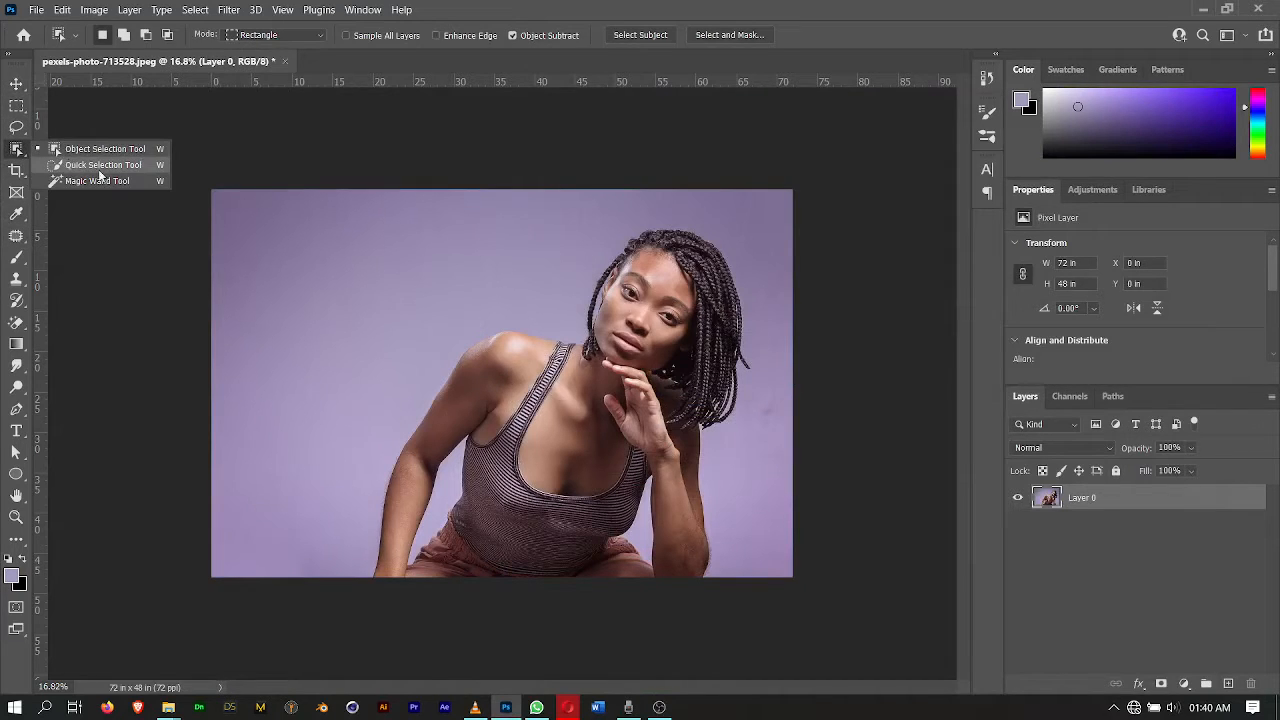
click(86, 166)
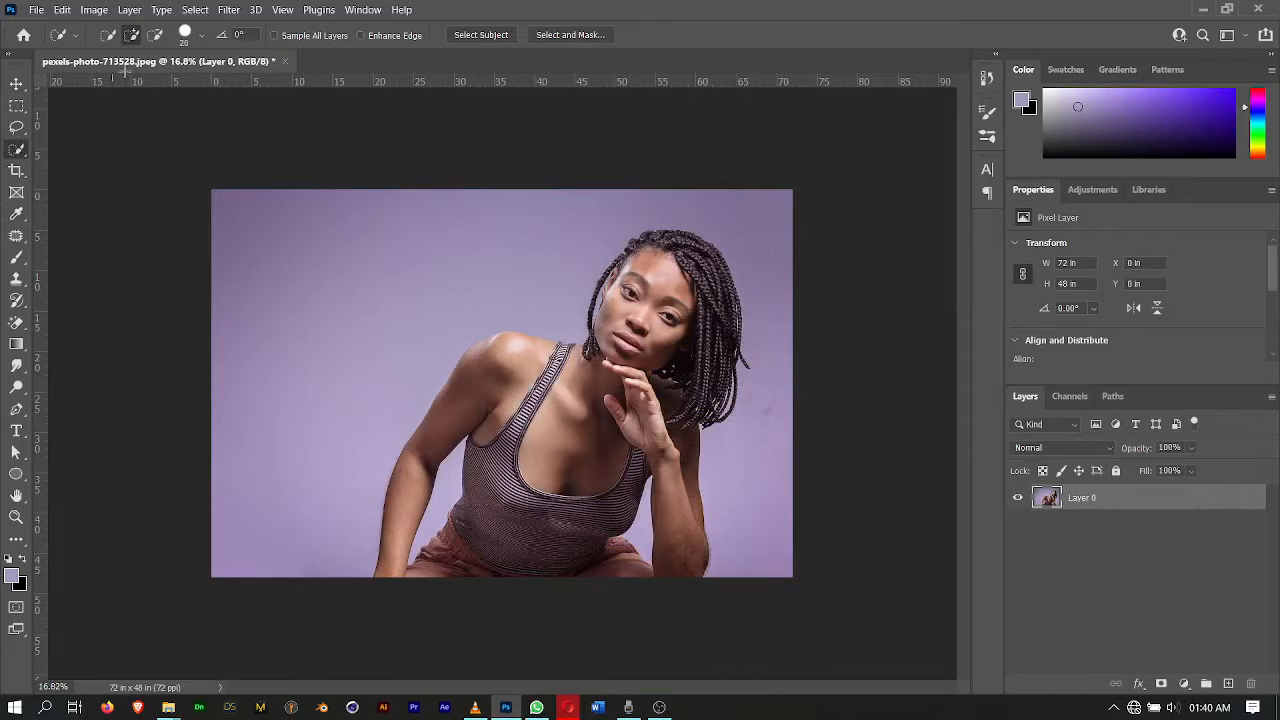
click(201, 35)
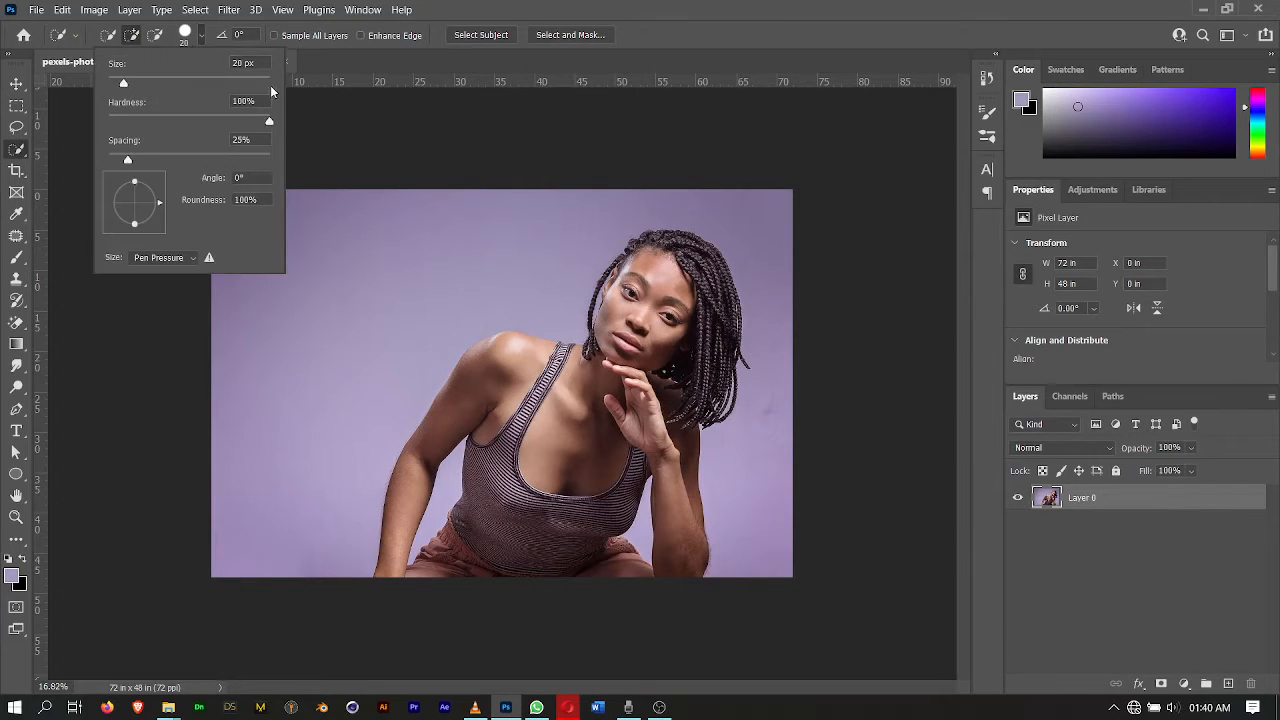
drag(123, 86, 147, 94)
click(666, 247)
mouse_move(666, 247)
mouse_down()
mouse_move(640, 284)
mouse_move(688, 316)
mouse_move(704, 290)
mouse_move(696, 268)
mouse_move(721, 319)
mouse_move(689, 360)
mouse_move(645, 500)
mouse_move(574, 489)
mouse_move(480, 550)
mouse_move(530, 385)
mouse_move(522, 430)
mouse_move(498, 370)
mouse_up()
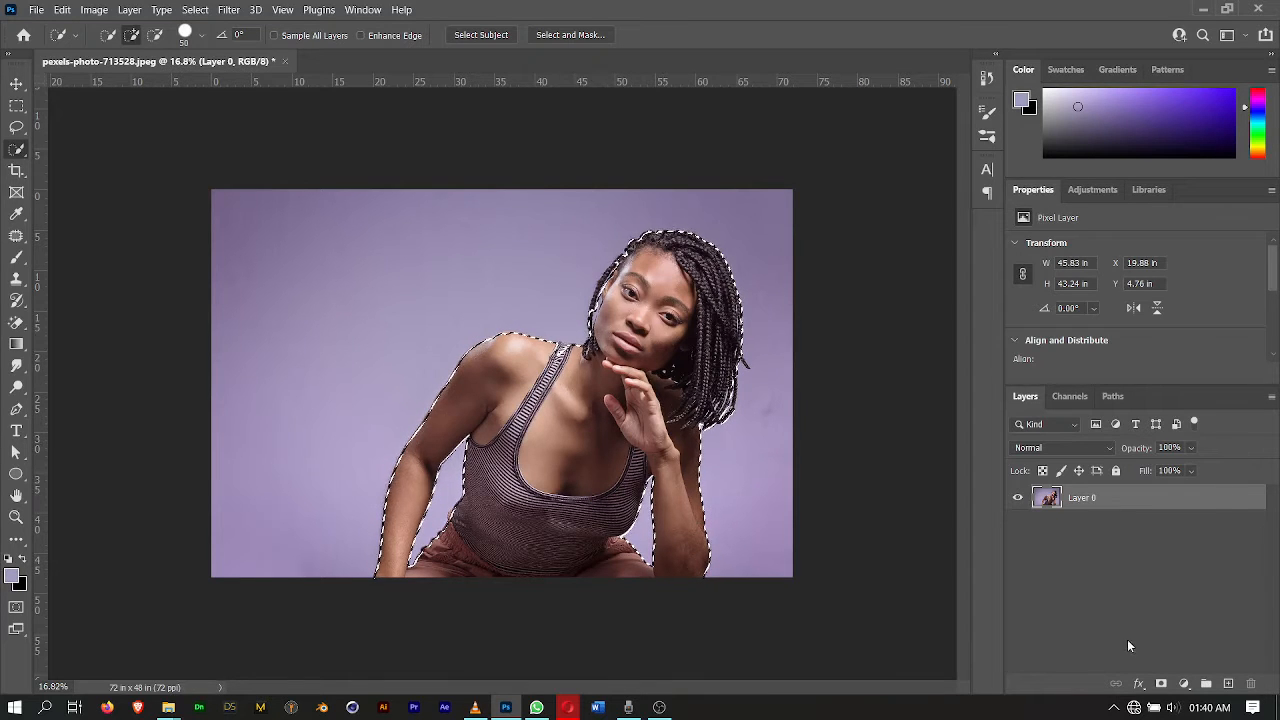
click(1162, 685)
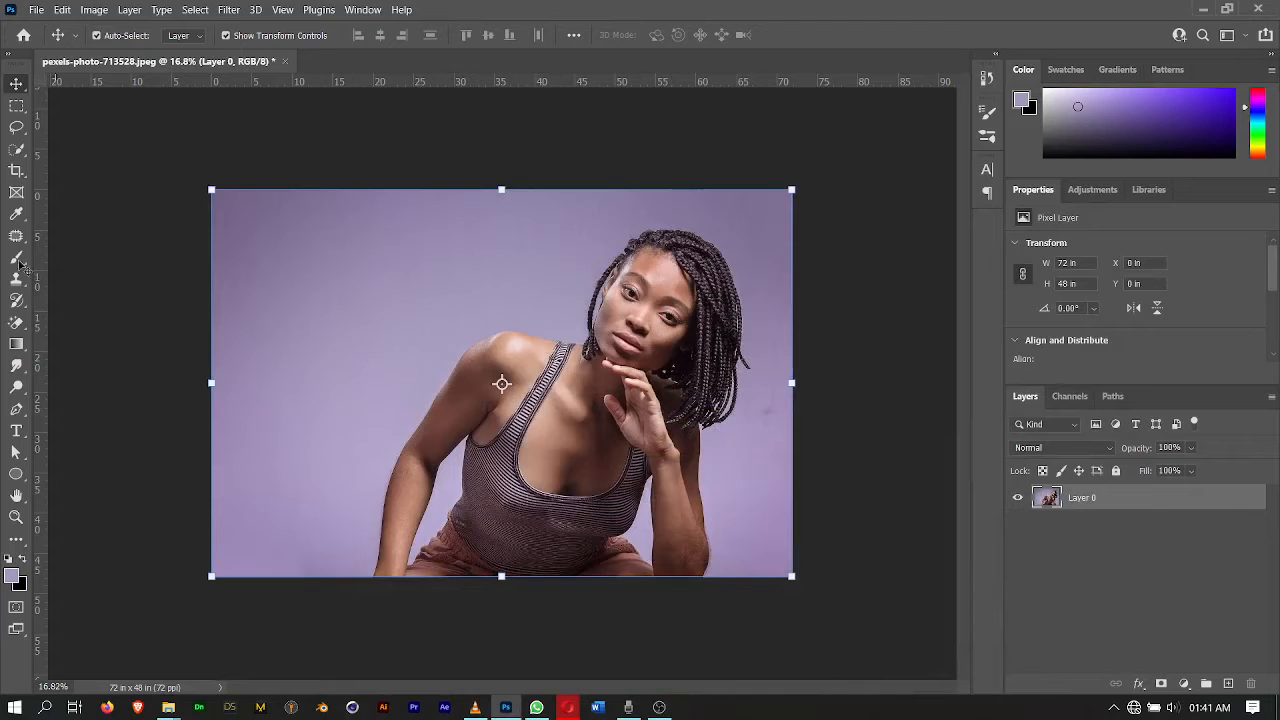
Erase a short vertical patch of the background beside the woman using the Background Eraser with Contiguous limits.
click(17, 322)
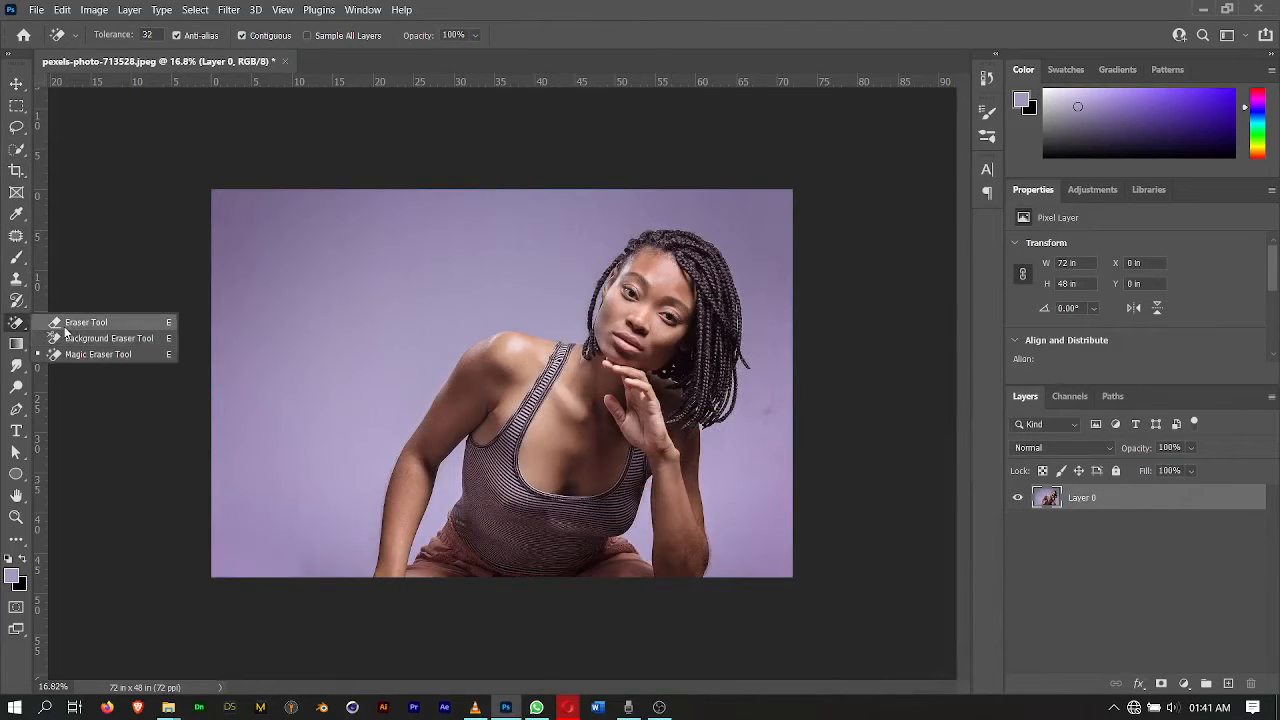
click(98, 340)
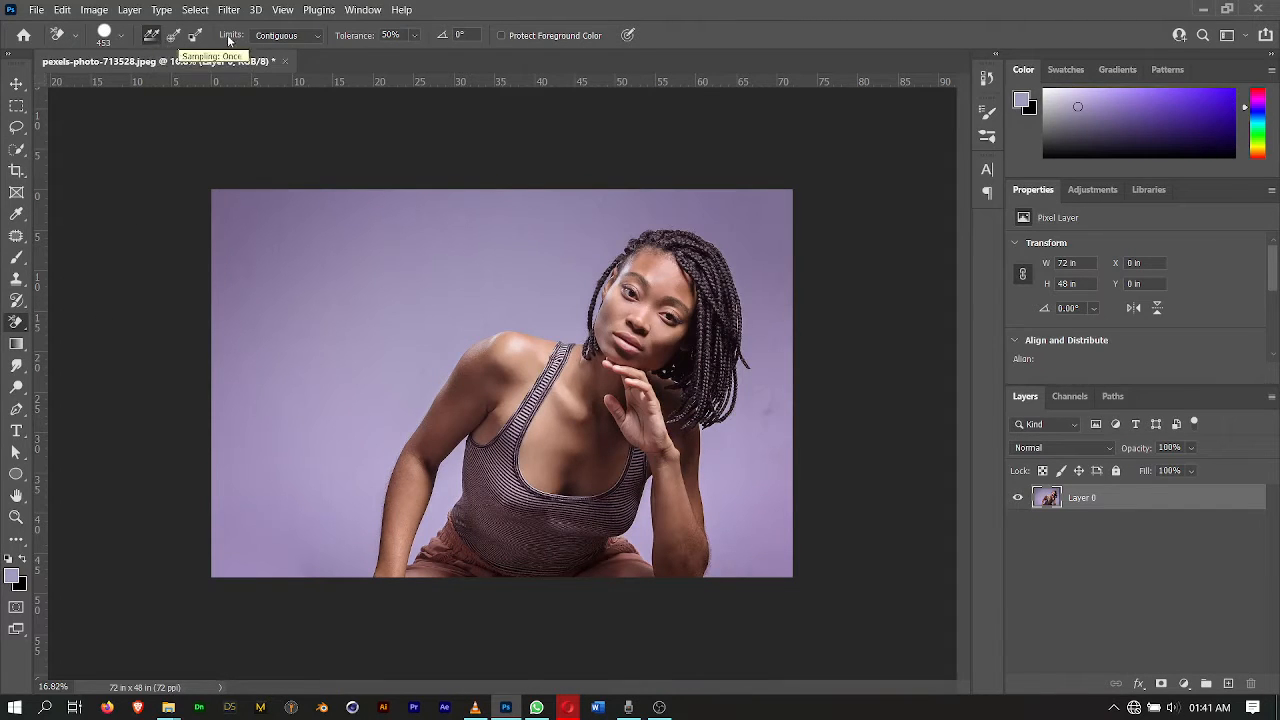
click(281, 37)
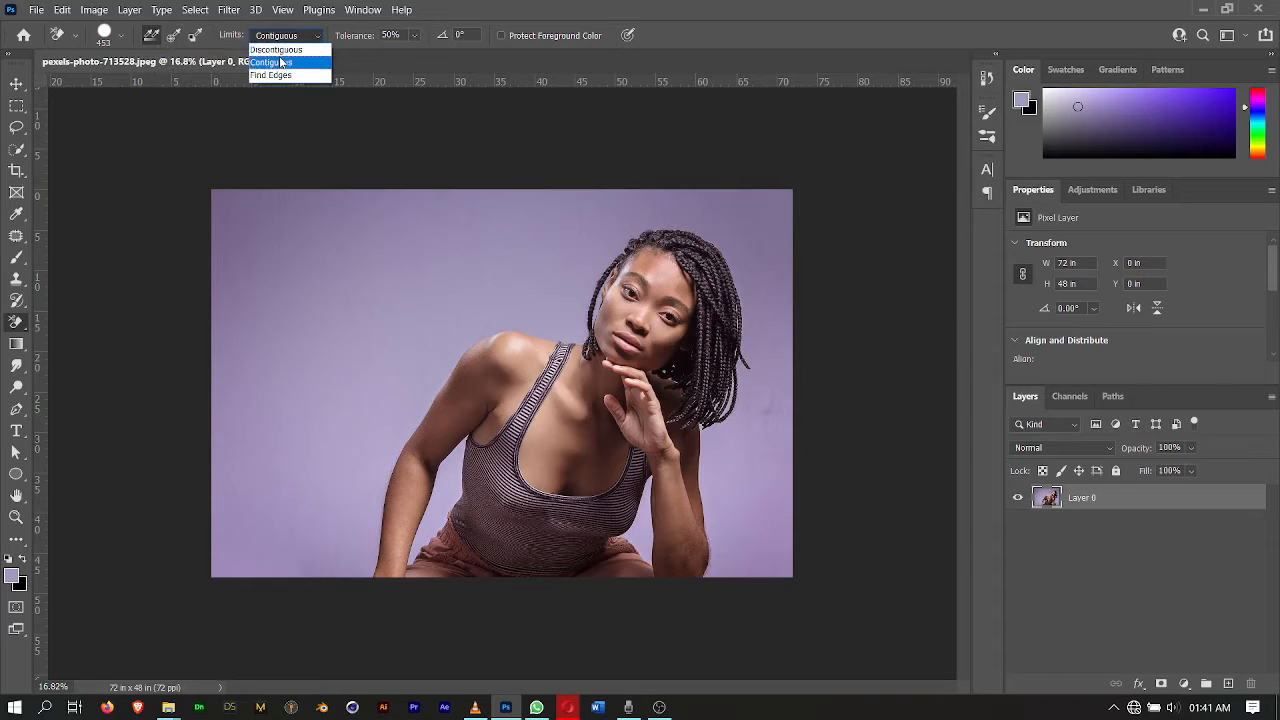
click(281, 63)
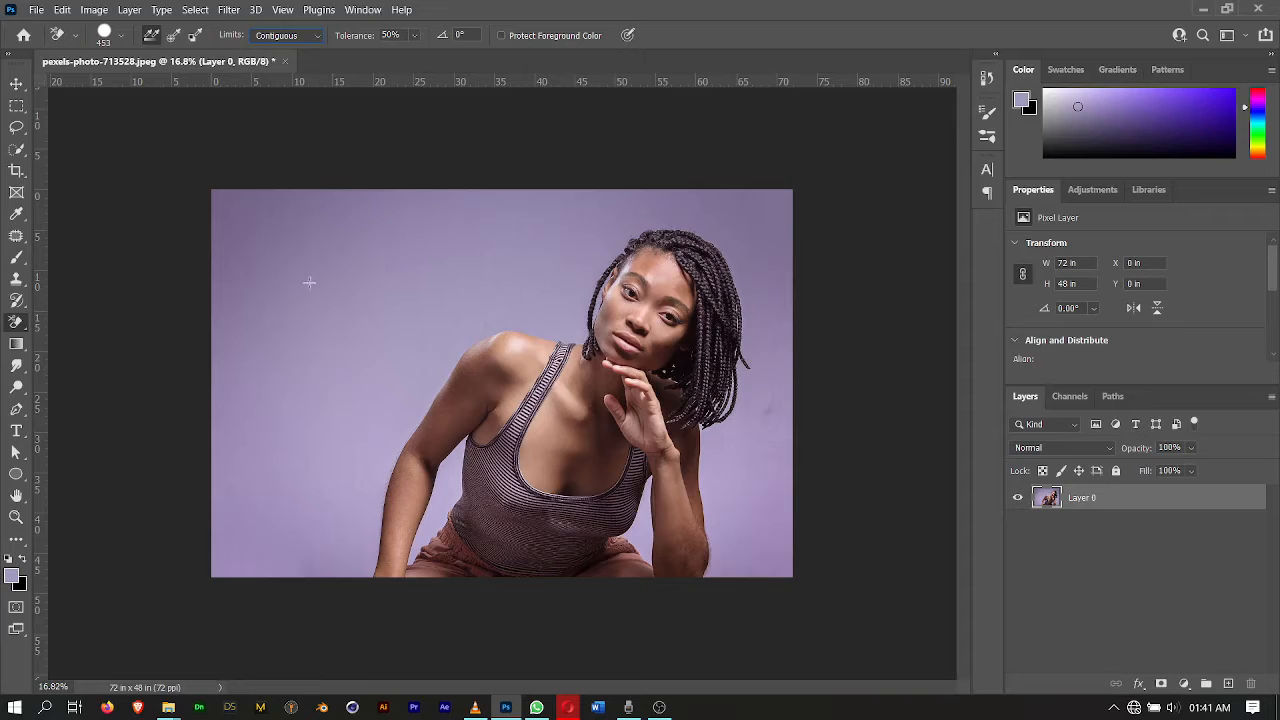
drag(309, 282, 305, 347)
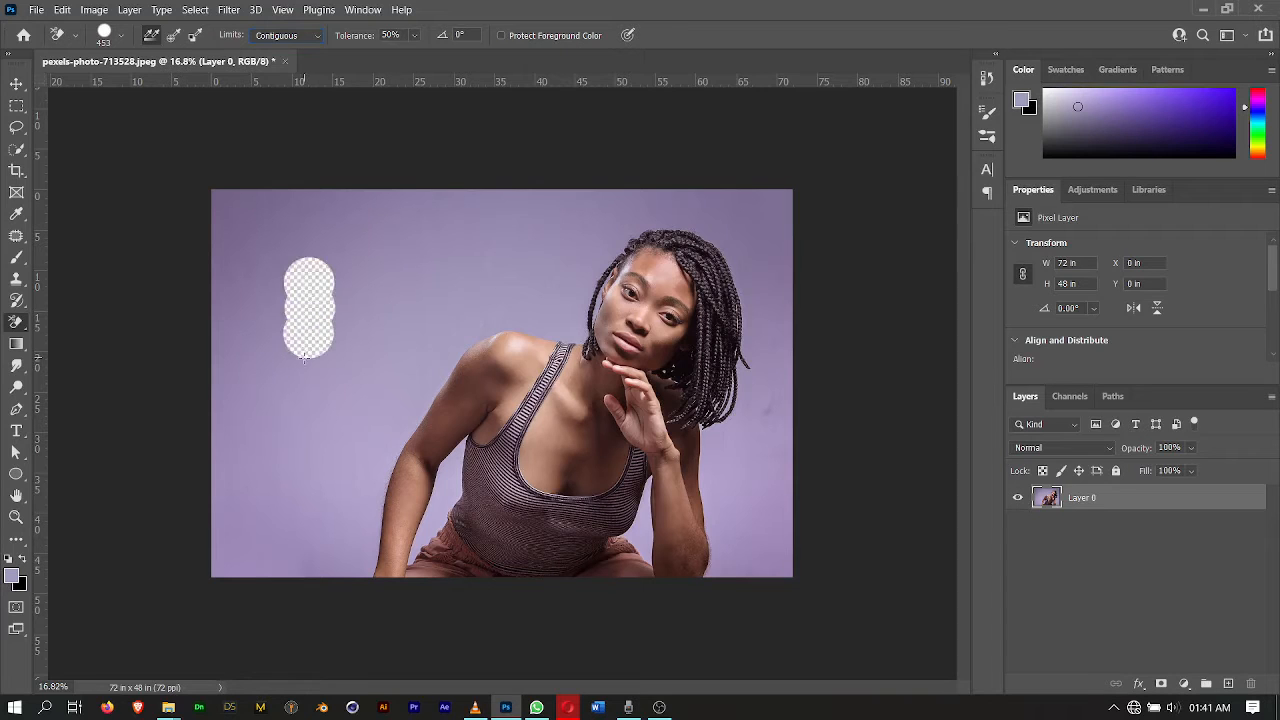
Enlarge the Background Eraser brush to 1613 px and erase the background beside the woman's arm and above her shoulder.
click(121, 36)
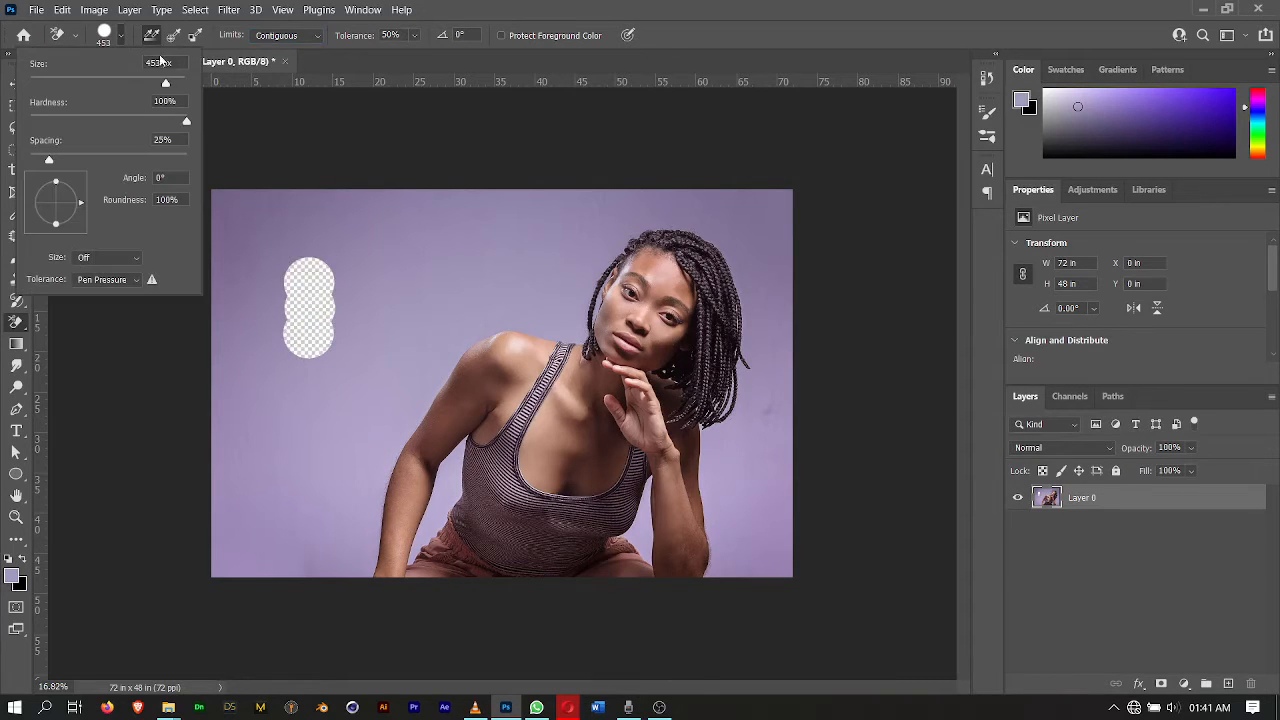
drag(169, 81, 176, 88)
click(279, 204)
drag(282, 257, 270, 361)
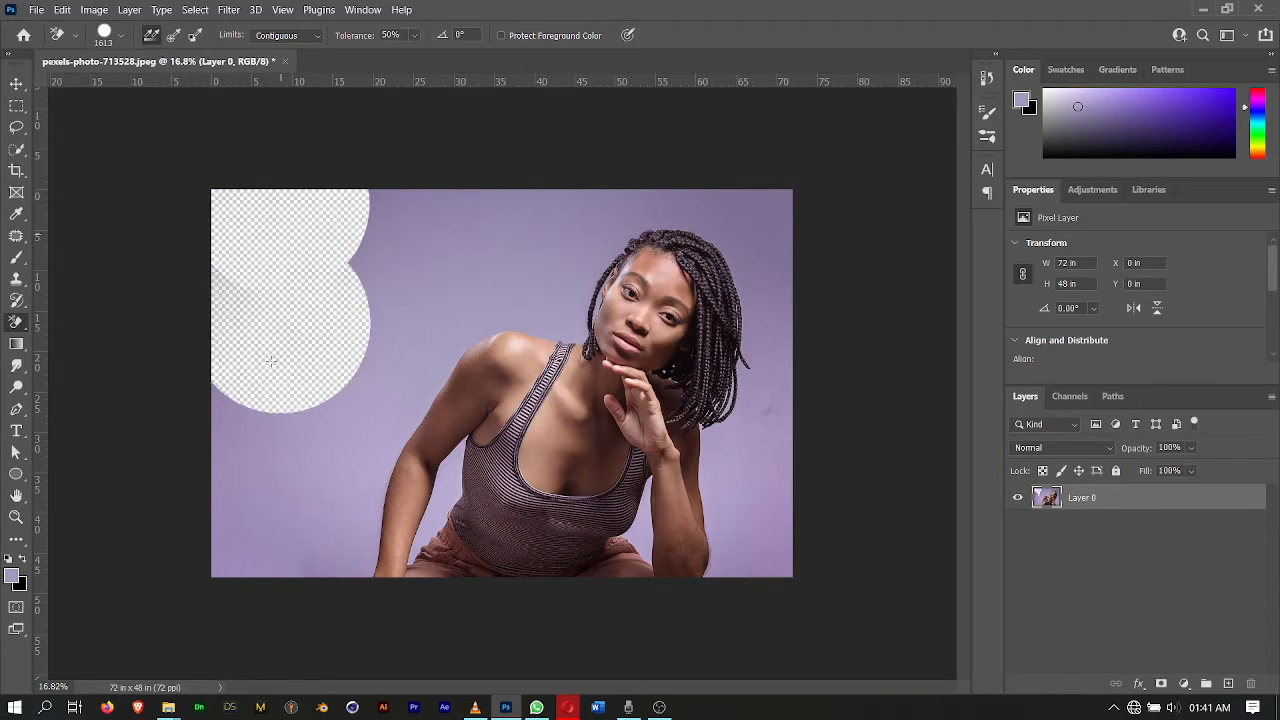
click(269, 464)
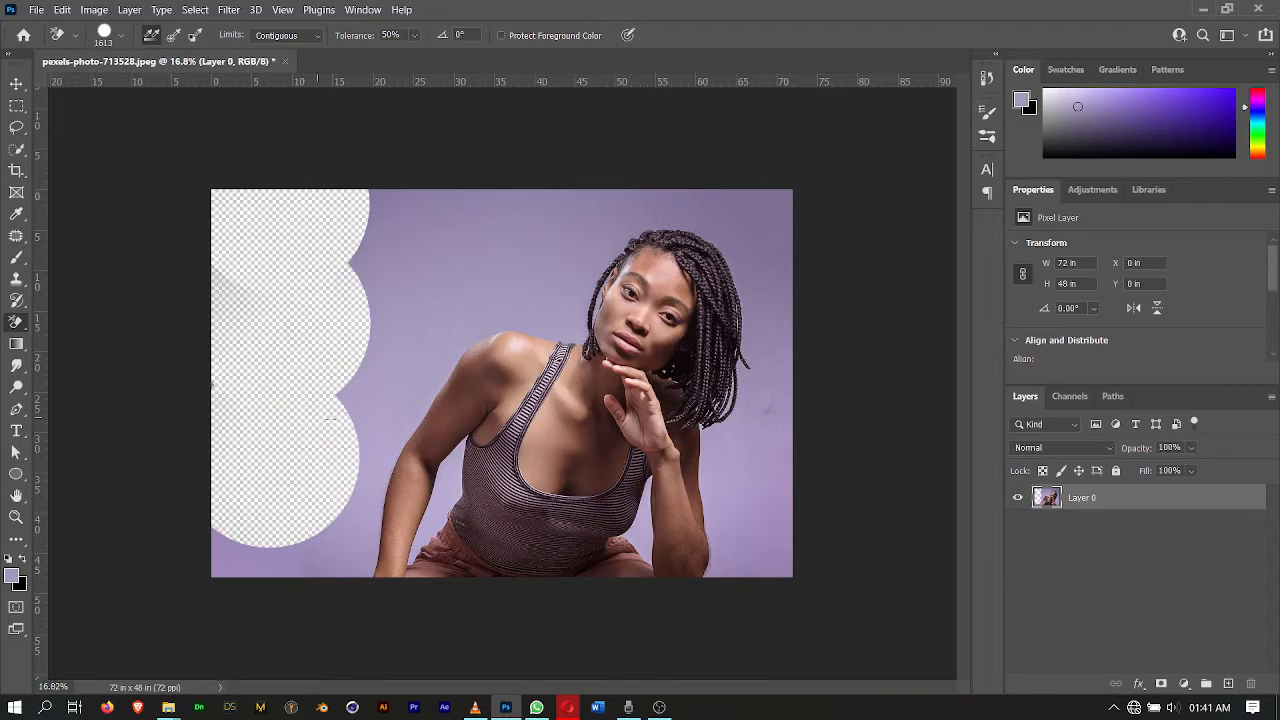
click(361, 266)
click(370, 380)
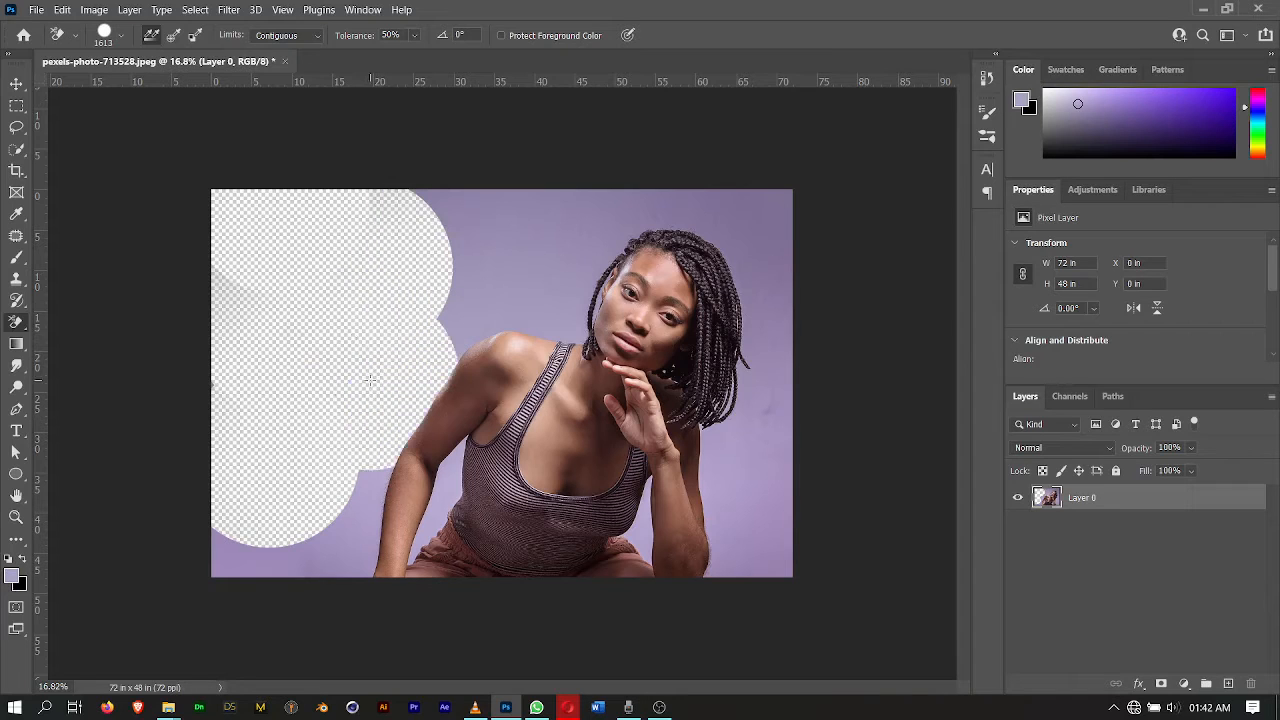
click(483, 301)
click(490, 236)
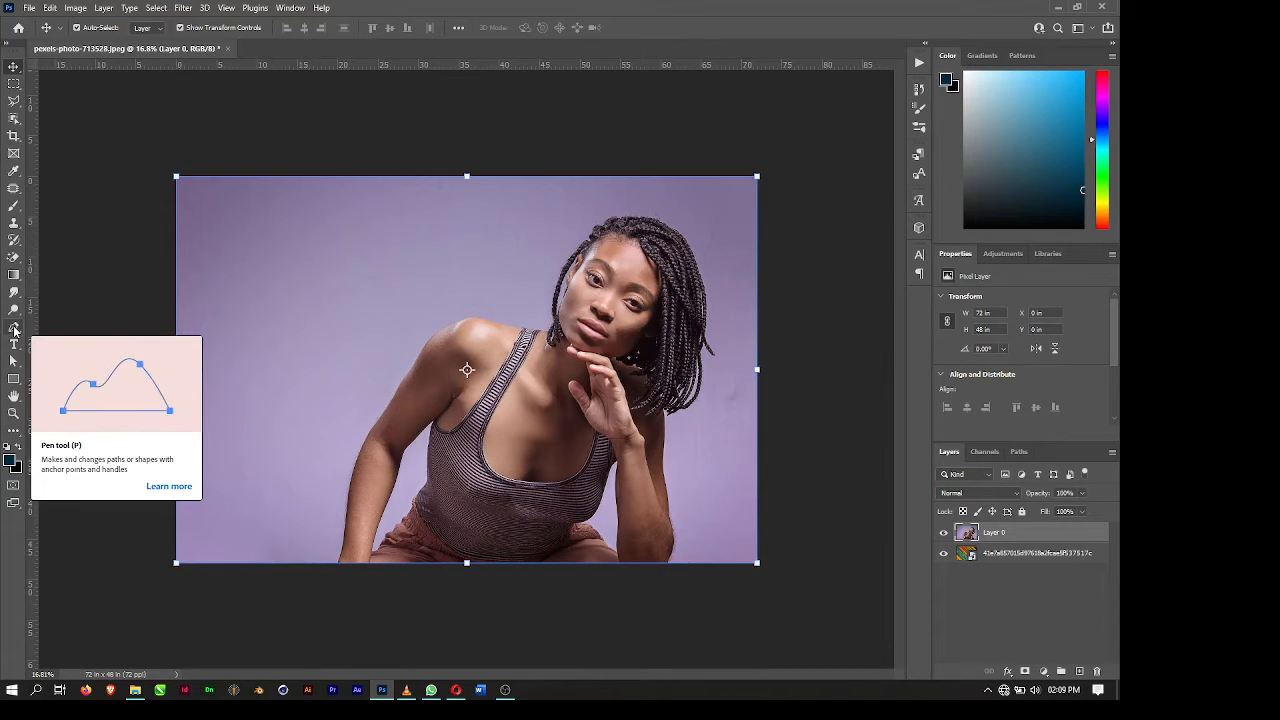
Start a Pen tool path at the photo's lower edge by the wrist and trace the outer side of the forearm.
click(14, 330)
scroll(346, 510, up, 2)
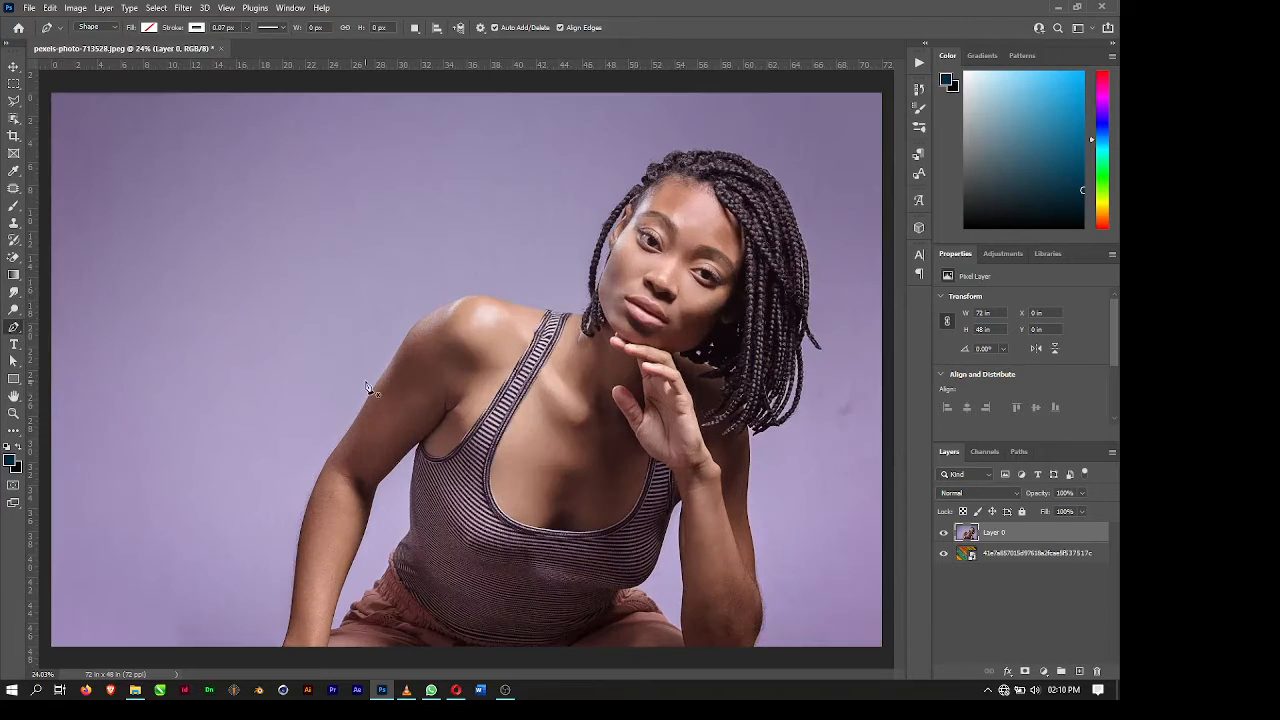
scroll(368, 390, down, 2)
scroll(356, 480, up, 2)
click(297, 624)
click(313, 520)
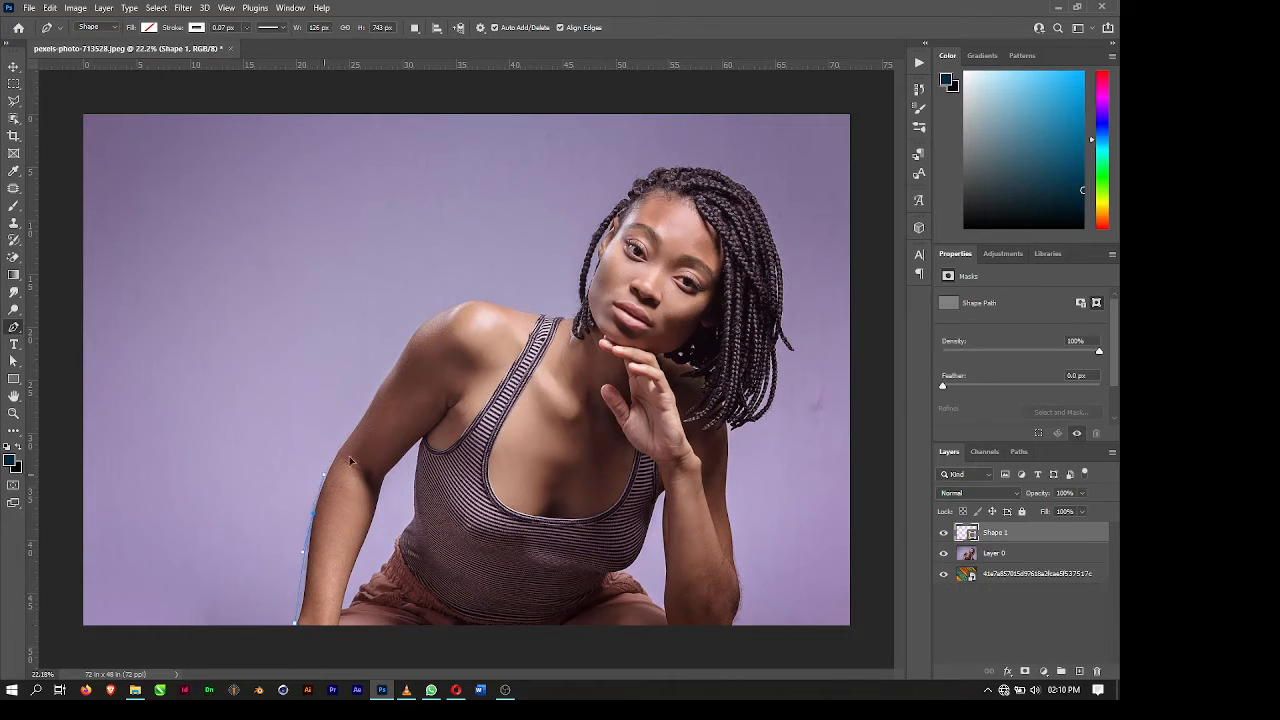
Continue the pen path up the outer edge of the upper arm and curve it over the shoulder.
click(370, 420)
scroll(404, 378, up, 2)
click(405, 365)
click(412, 351)
drag(477, 314, 515, 321)
drag(603, 275, 594, 274)
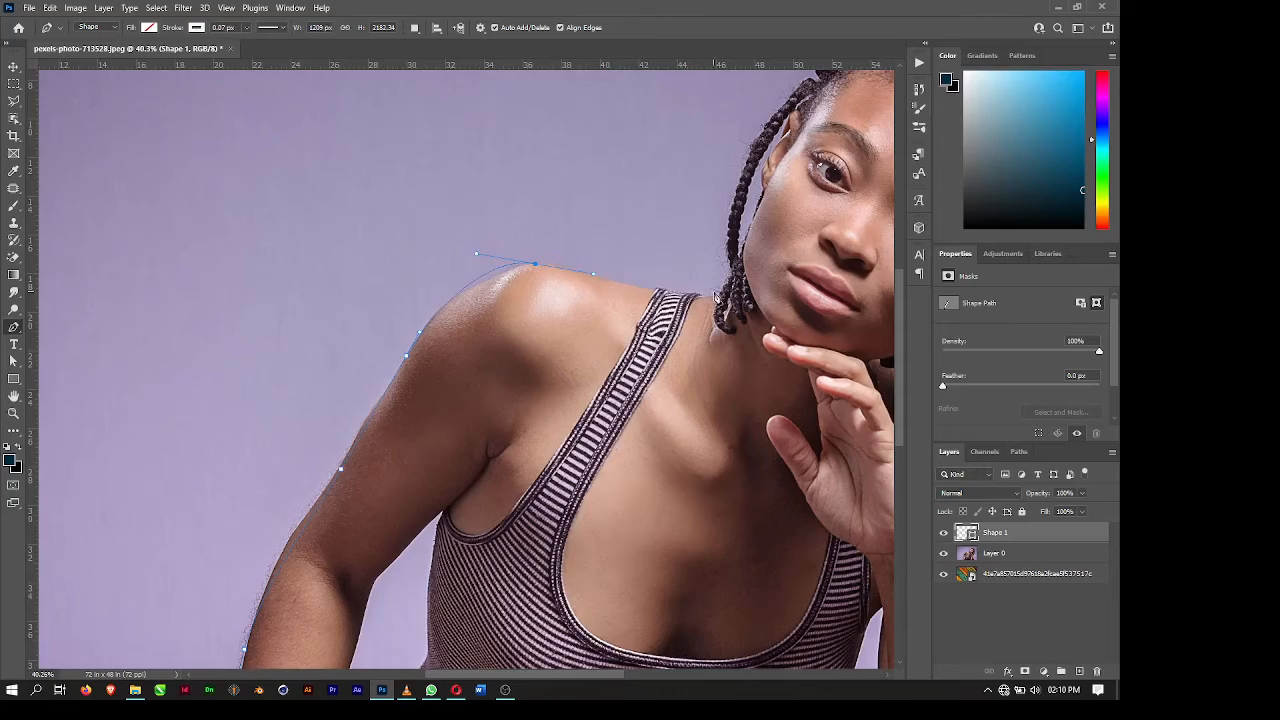
Continue the pen path along the shoulder to the braids and up the hair's outer edge to the top of the head.
click(716, 293)
click(728, 228)
scroll(728, 228, up, 2)
drag(728, 228, 433, 434)
drag(479, 311, 509, 275)
click(530, 255)
drag(582, 192, 617, 188)
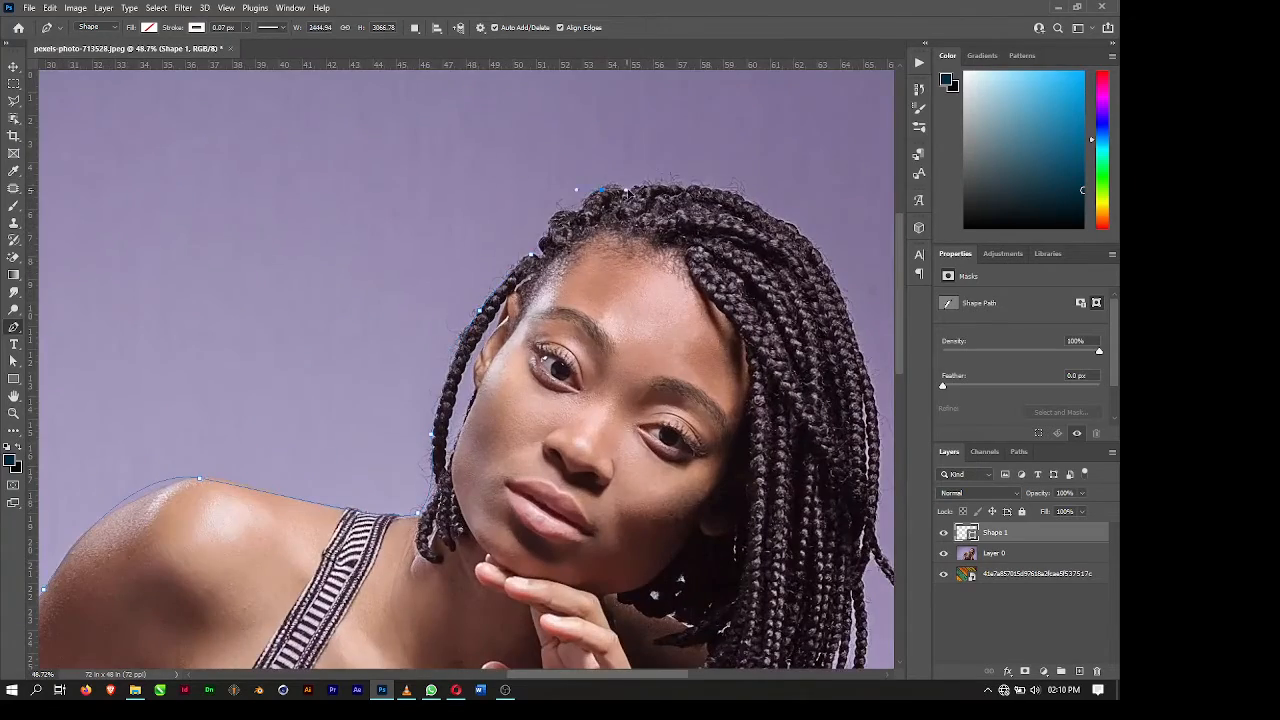
Carry the pen path over the top of the hair, down its far side and past the braid tips to the raised arm.
drag(771, 217, 609, 127)
scroll(815, 251, up, 2)
drag(678, 308, 691, 440)
scroll(684, 472, down, 2)
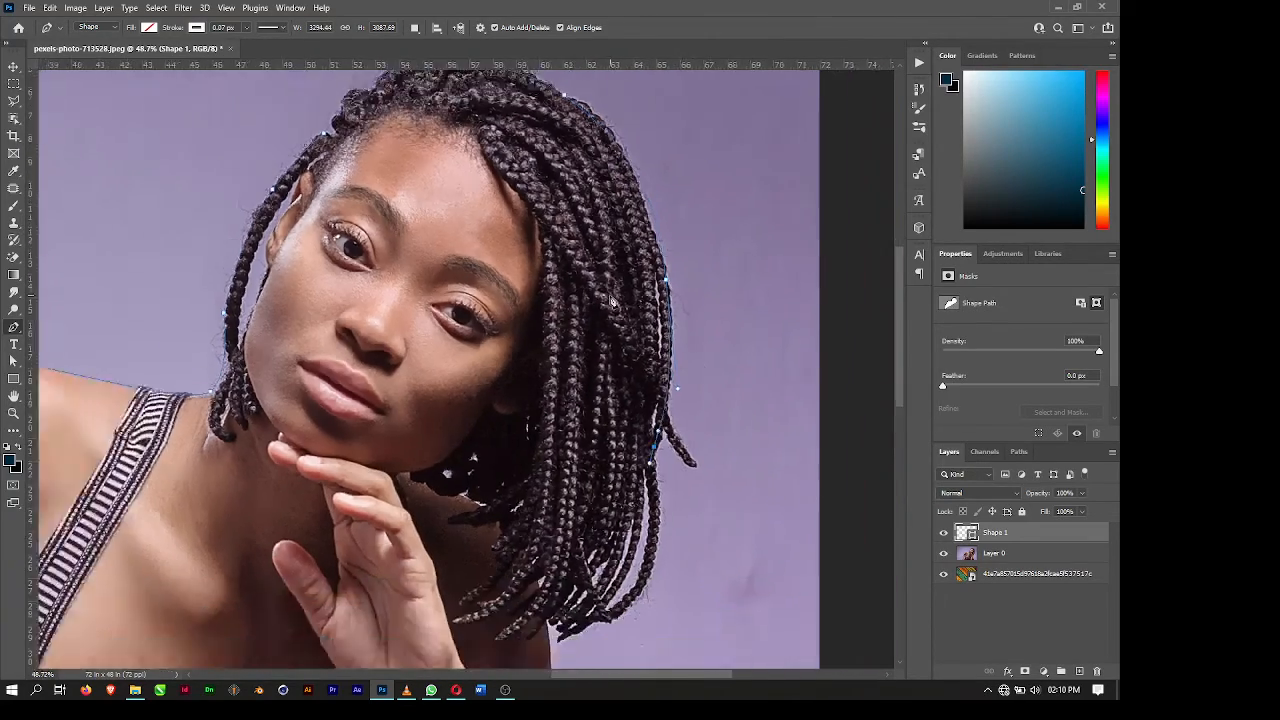
drag(640, 480, 607, 176)
click(538, 472)
click(540, 512)
Trace the pen path down the raised arm, around the elbow at the photo's lower edge and up the inner forearm to the torso.
scroll(543, 554, down, 4)
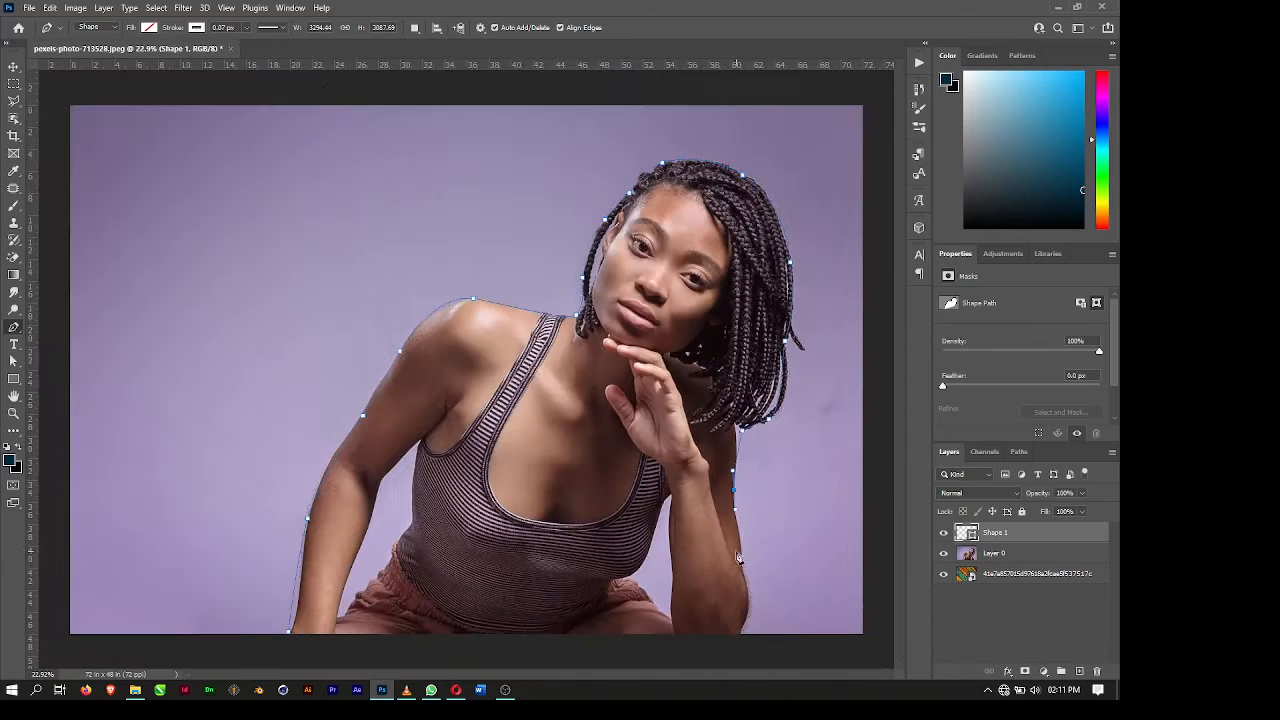
click(742, 550)
click(748, 607)
click(735, 633)
click(670, 635)
click(671, 495)
drag(645, 558, 630, 578)
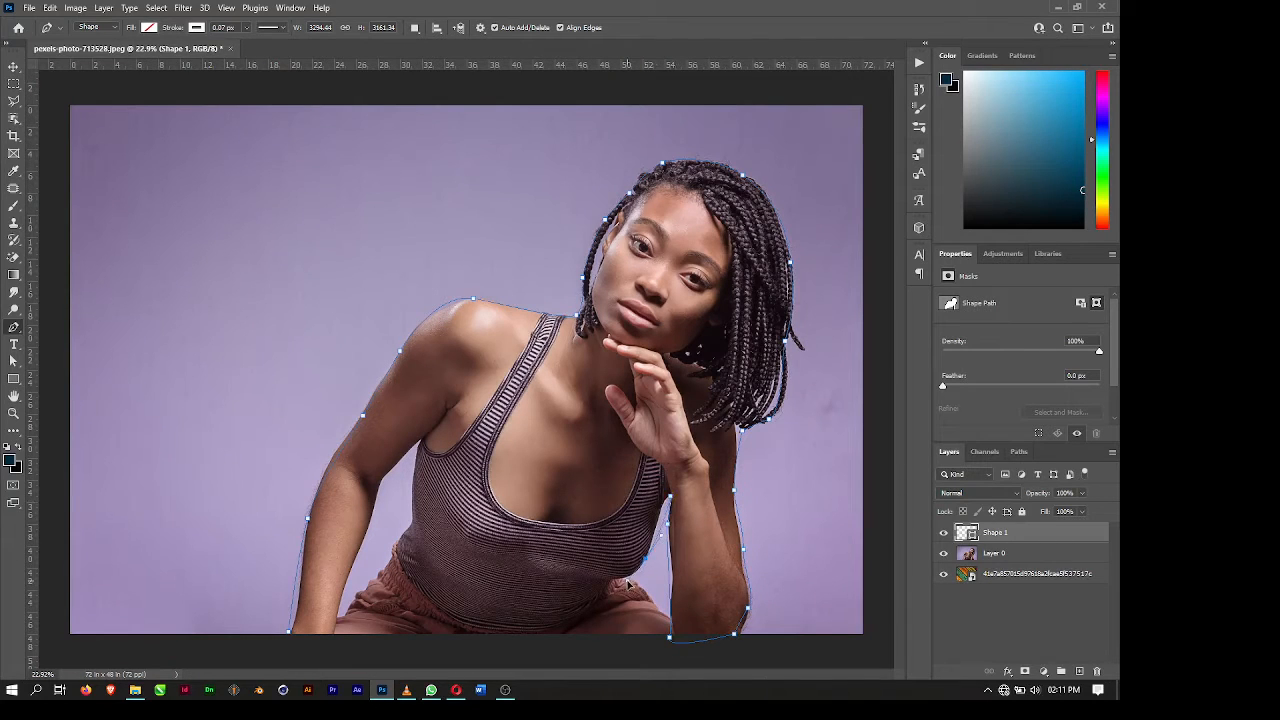
Trace the path past the waist and thigh and close it along the photo's lower edge at the starting wrist point.
click(636, 582)
click(665, 611)
click(661, 637)
click(290, 633)
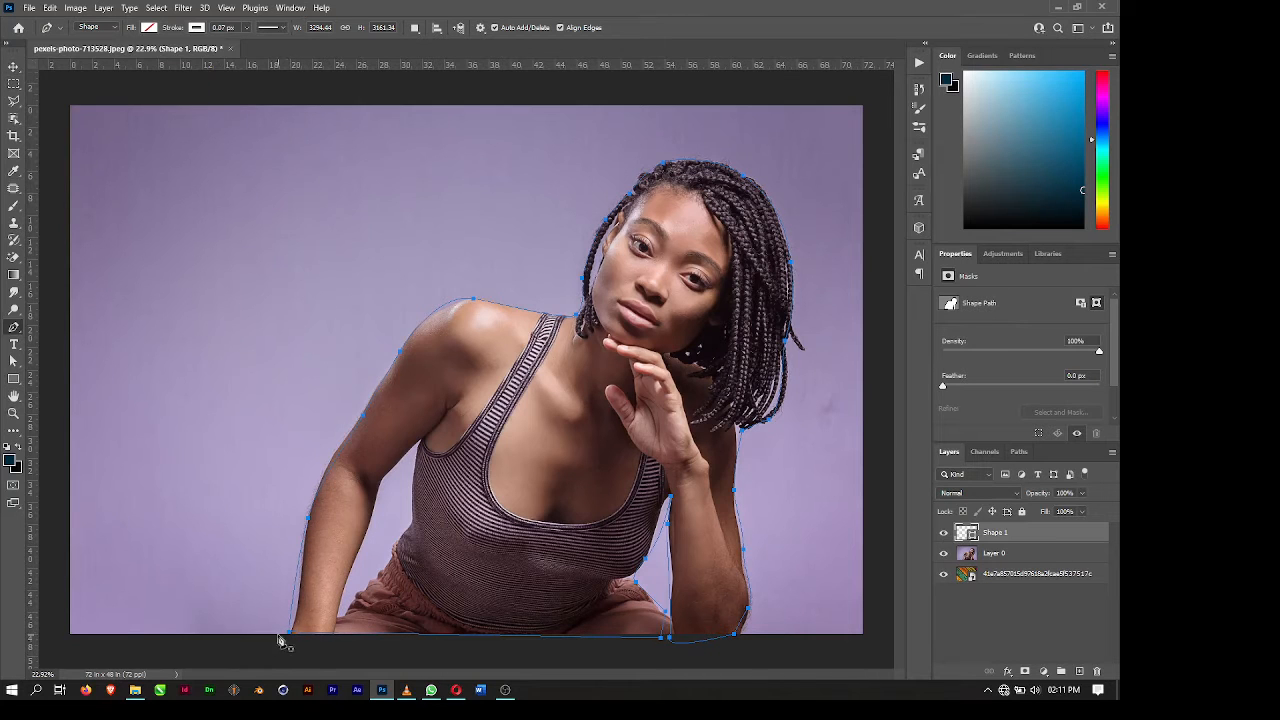
Make a selection from the closed path around the woman.
right_click(282, 640)
click(340, 398)
key(Return)
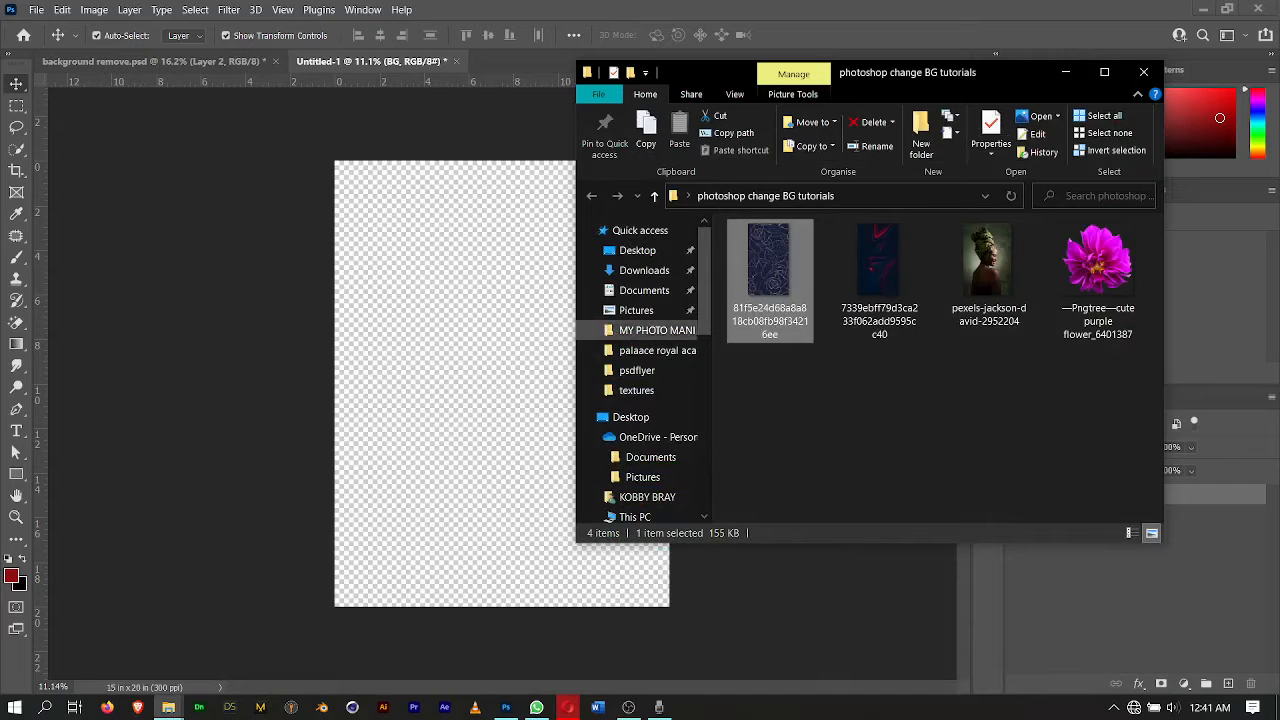
Place the navy-and-red marbled image and the navy floral image from the folder into the blank Untitled-1 document.
drag(889, 369, 520, 383)
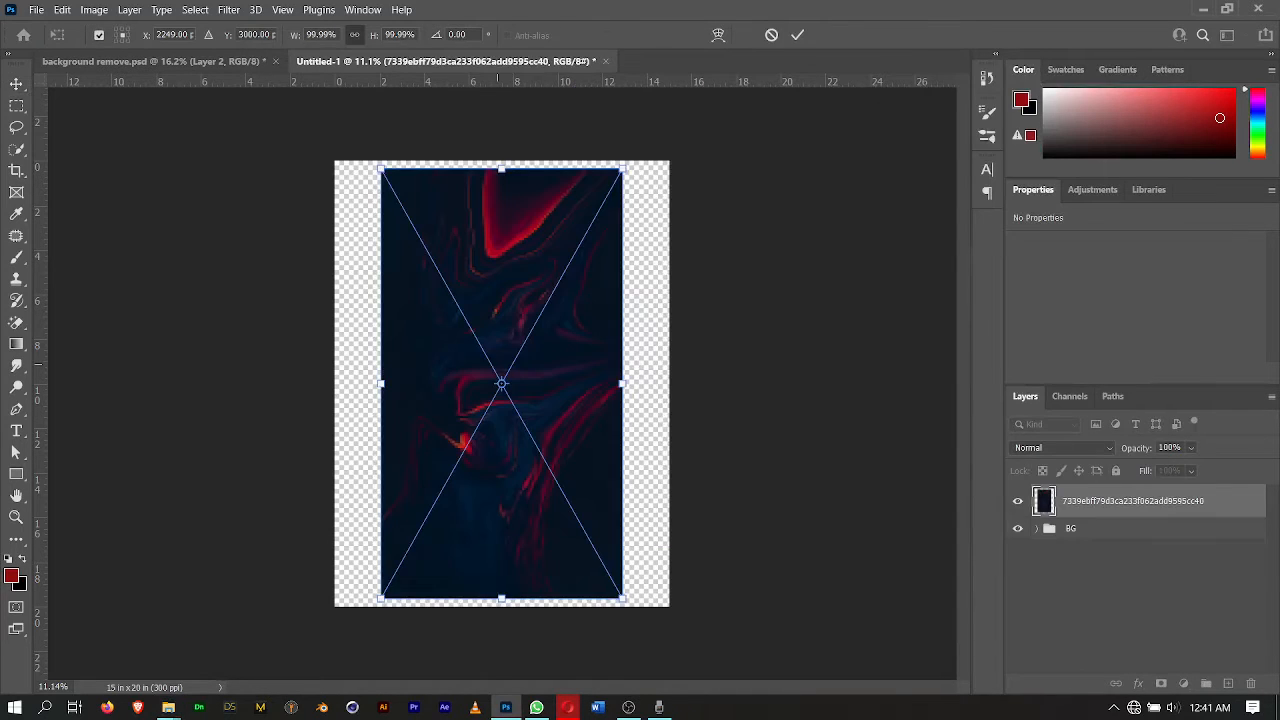
key(Return)
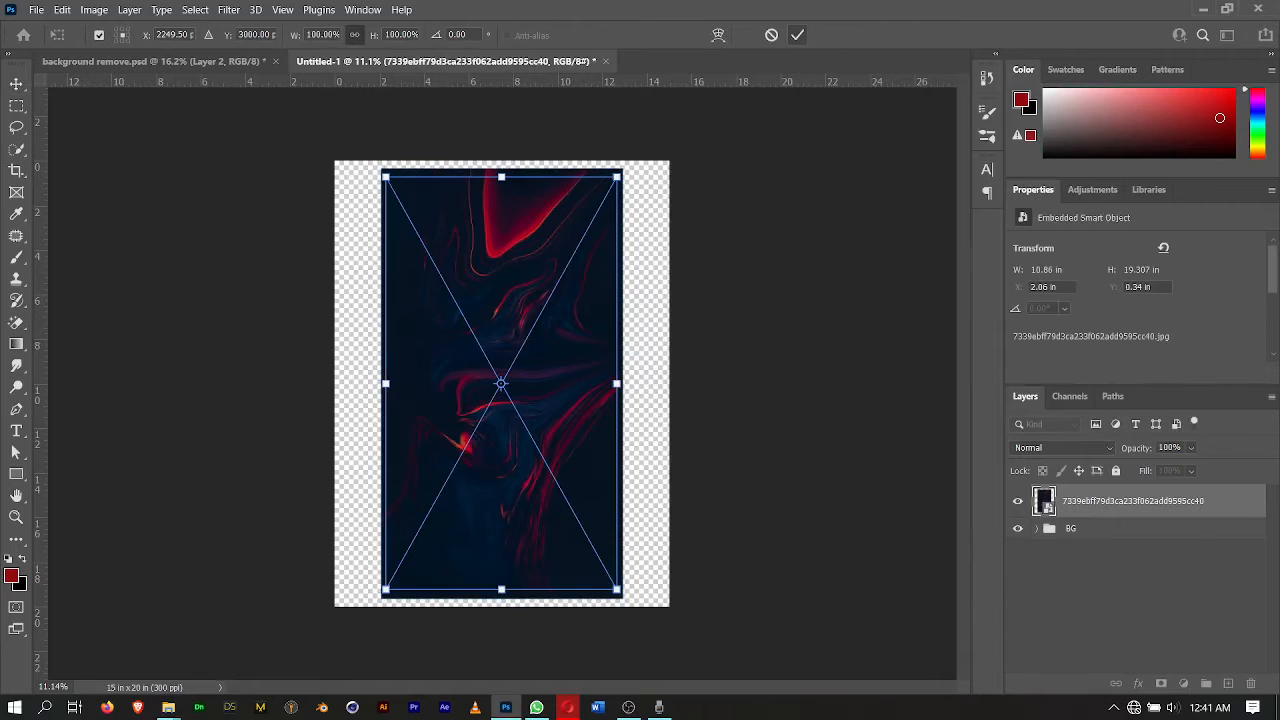
key(Return)
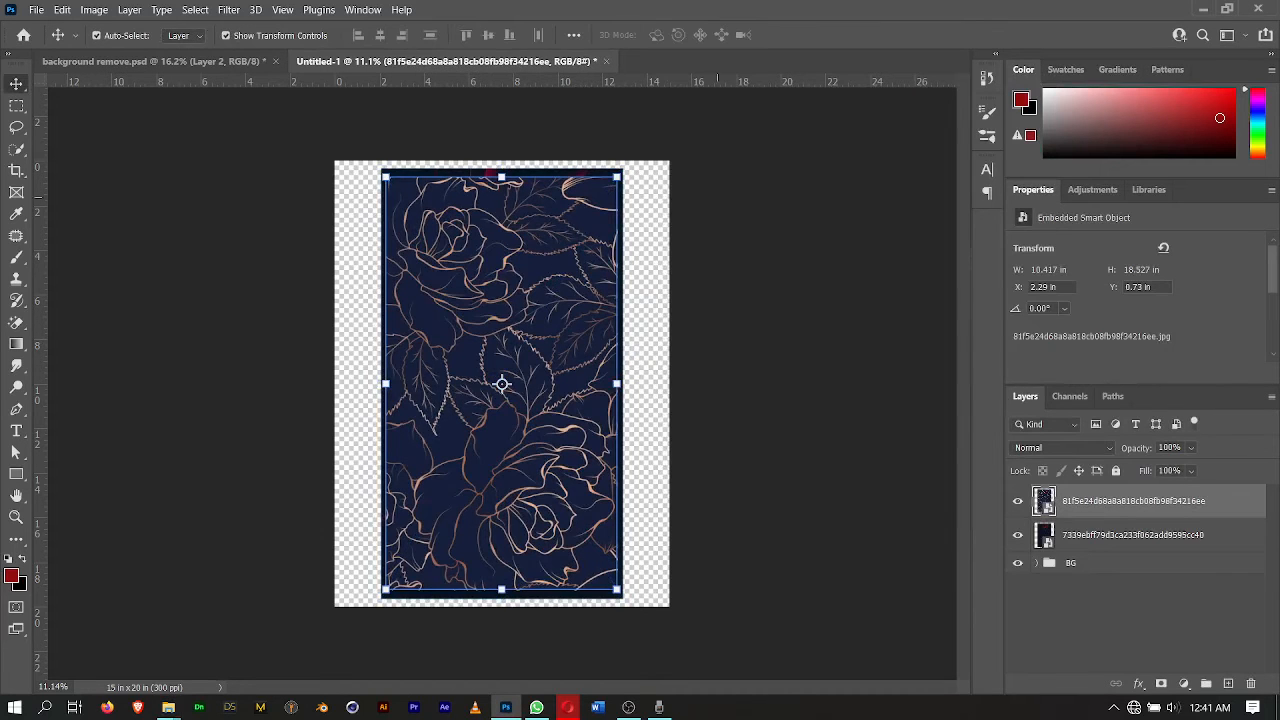
Select the marbled image layer and scale it to about 16.45 × 29.24 in so that it covers the canvas.
click(1017, 501)
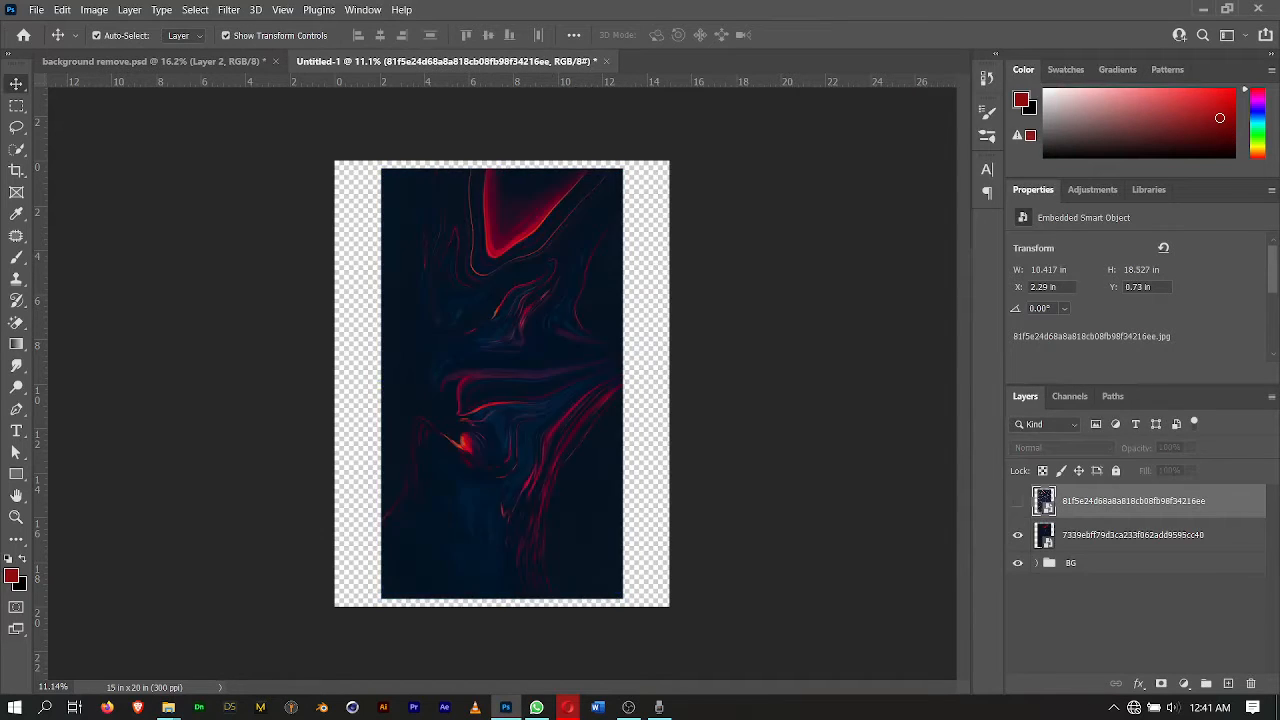
click(488, 299)
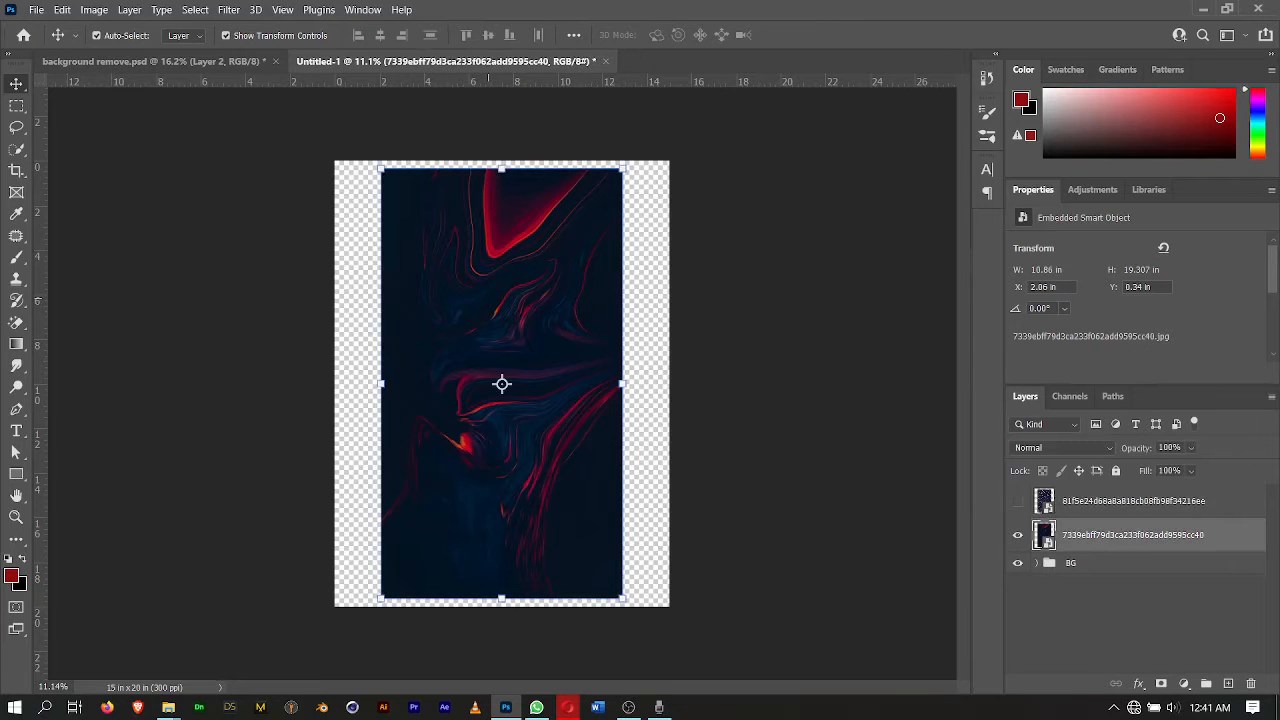
click(1017, 501)
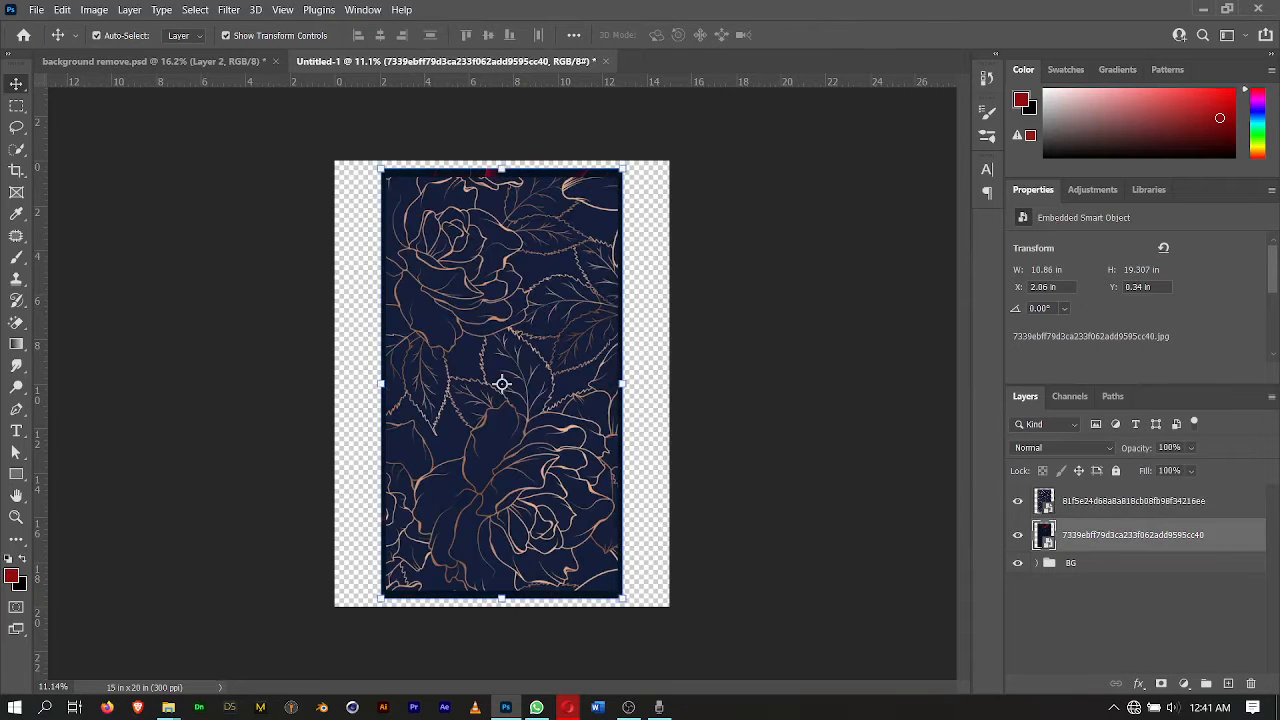
click(1017, 501)
key(ctrl+t)
drag(622, 383, 650, 383)
drag(650, 318, 747, 262)
drag(593, 314, 552, 406)
key(Return)
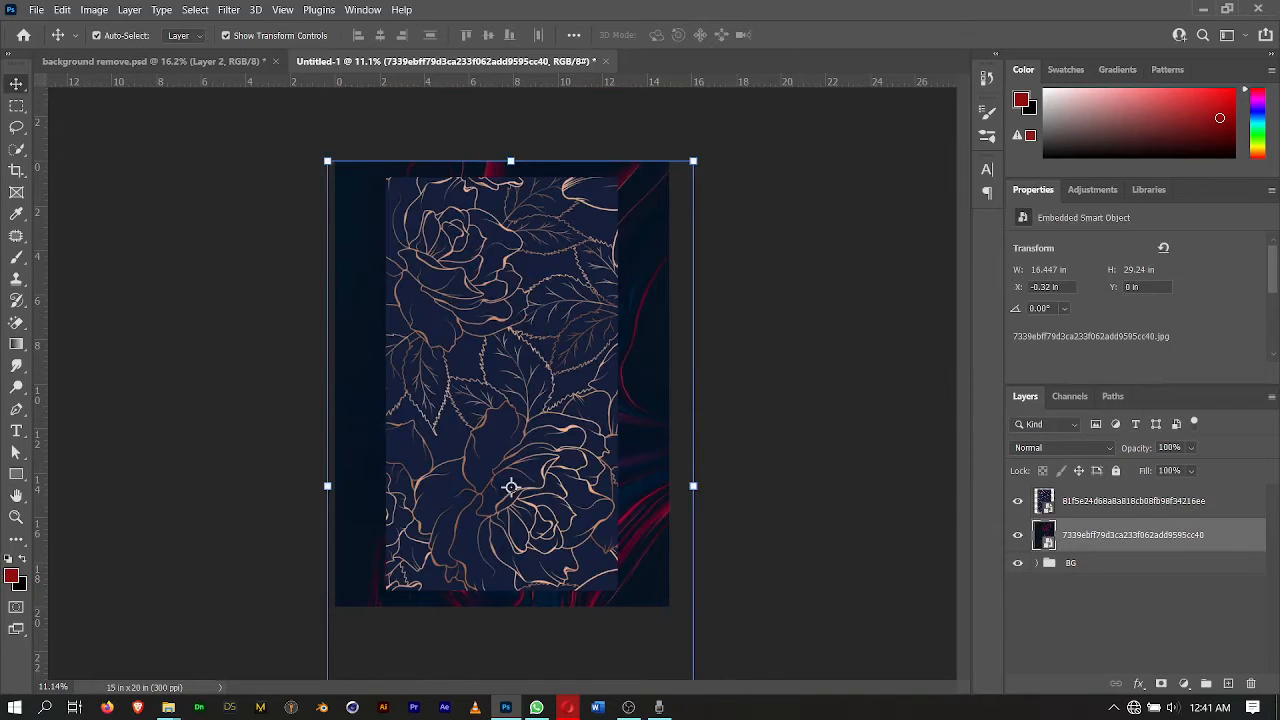
Set the blend mode of the marbled layer and of the floral layer to Soft Light.
click(1062, 448)
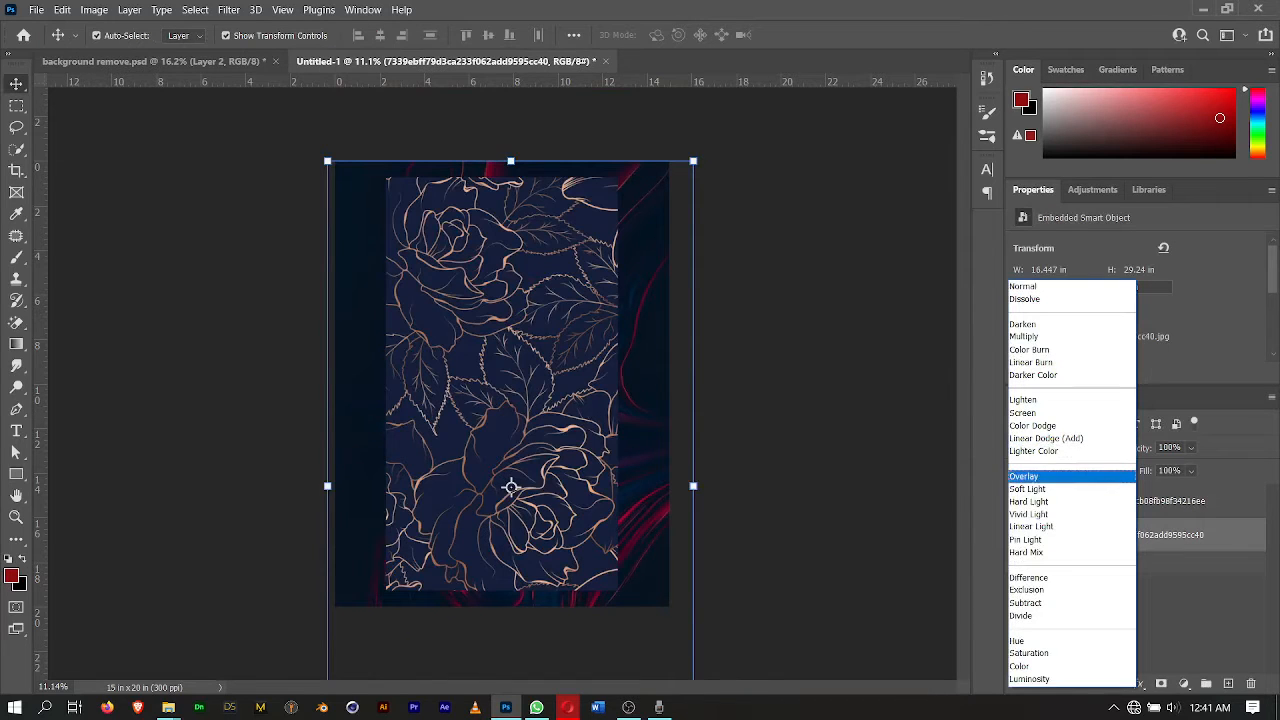
key(Down)
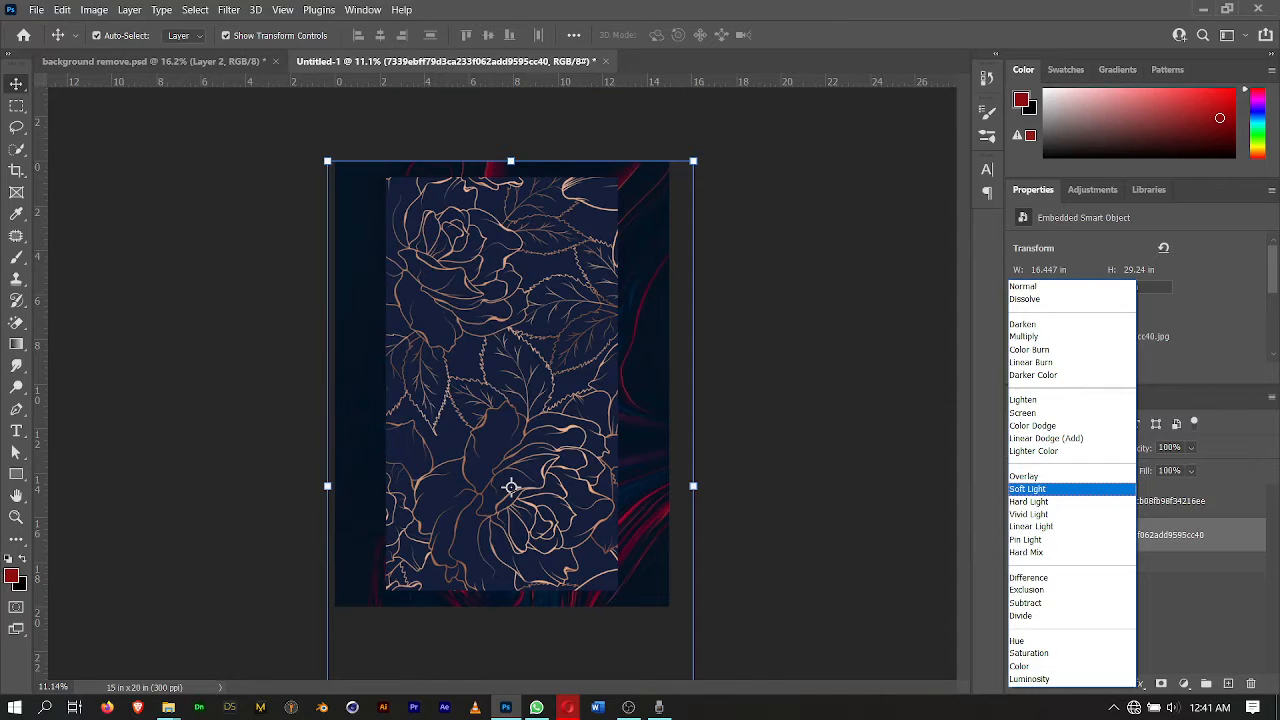
click(1028, 489)
click(1133, 501)
click(1062, 448)
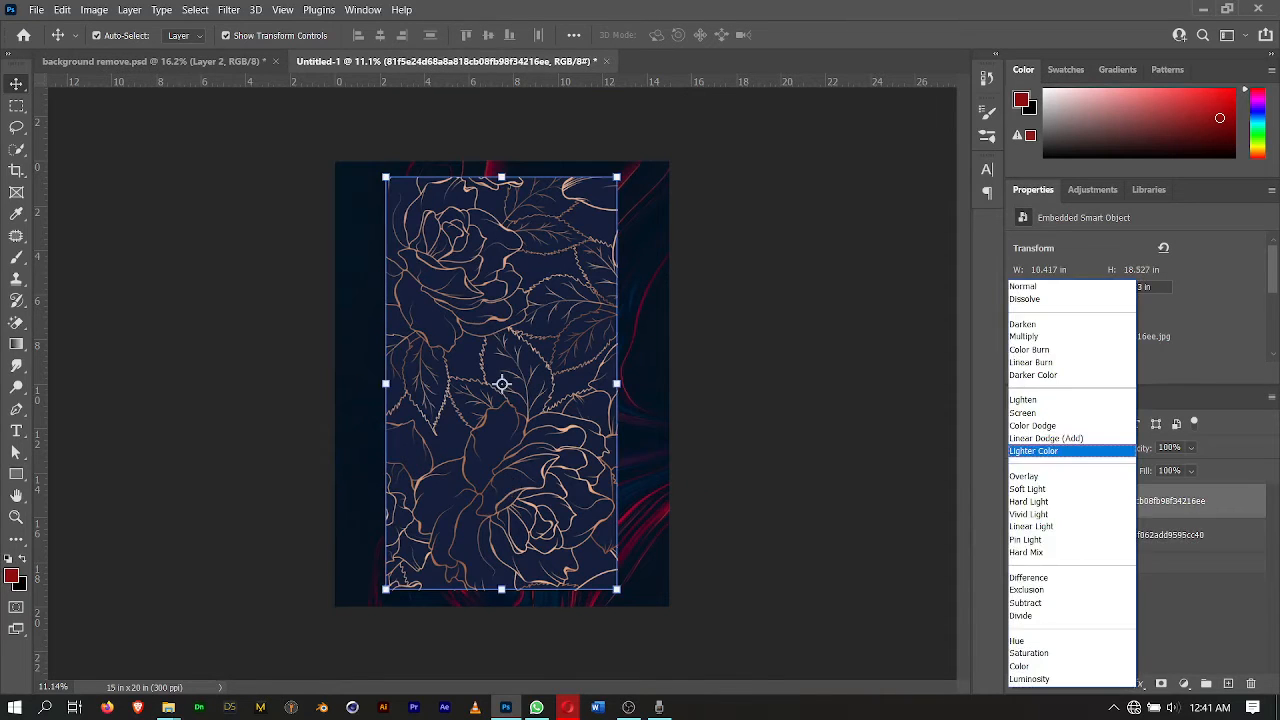
click(1030, 486)
Set the marbled image layer's blend mode back to Normal.
click(1133, 535)
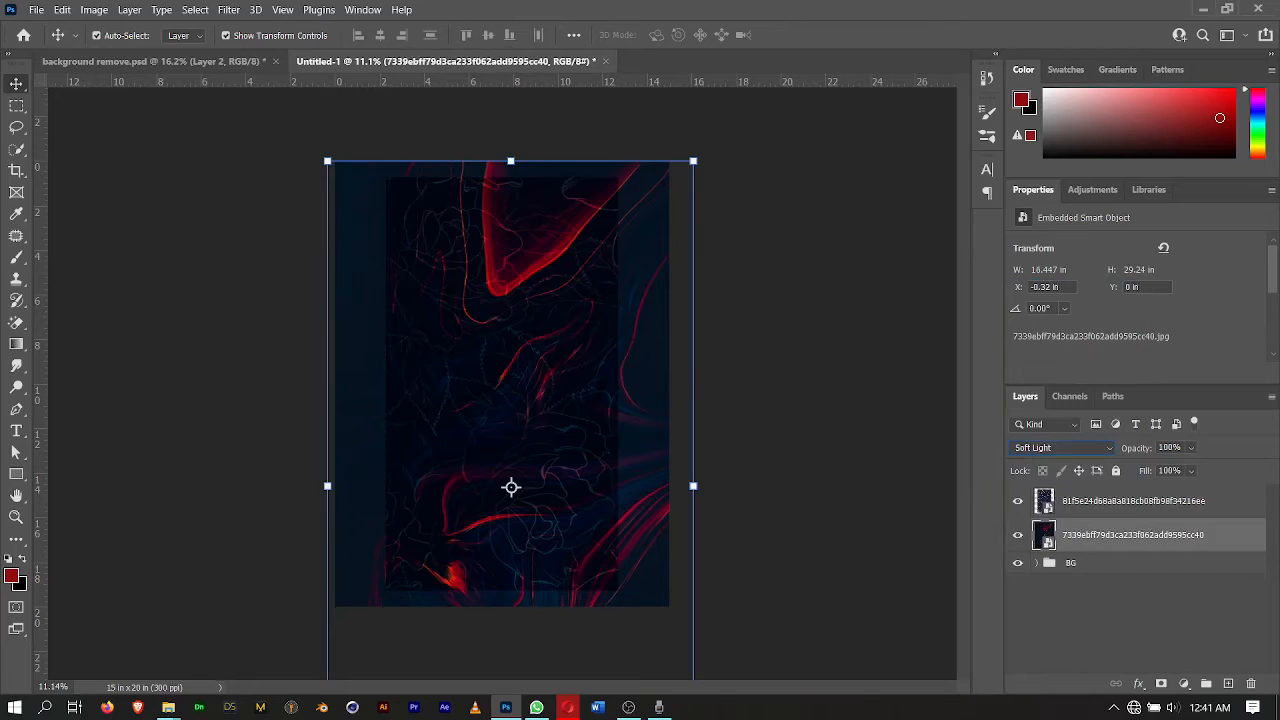
click(1062, 448)
click(1024, 287)
Scale the floral image to about 16.45 × 29.25 in so that it covers the whole canvas.
click(511, 487)
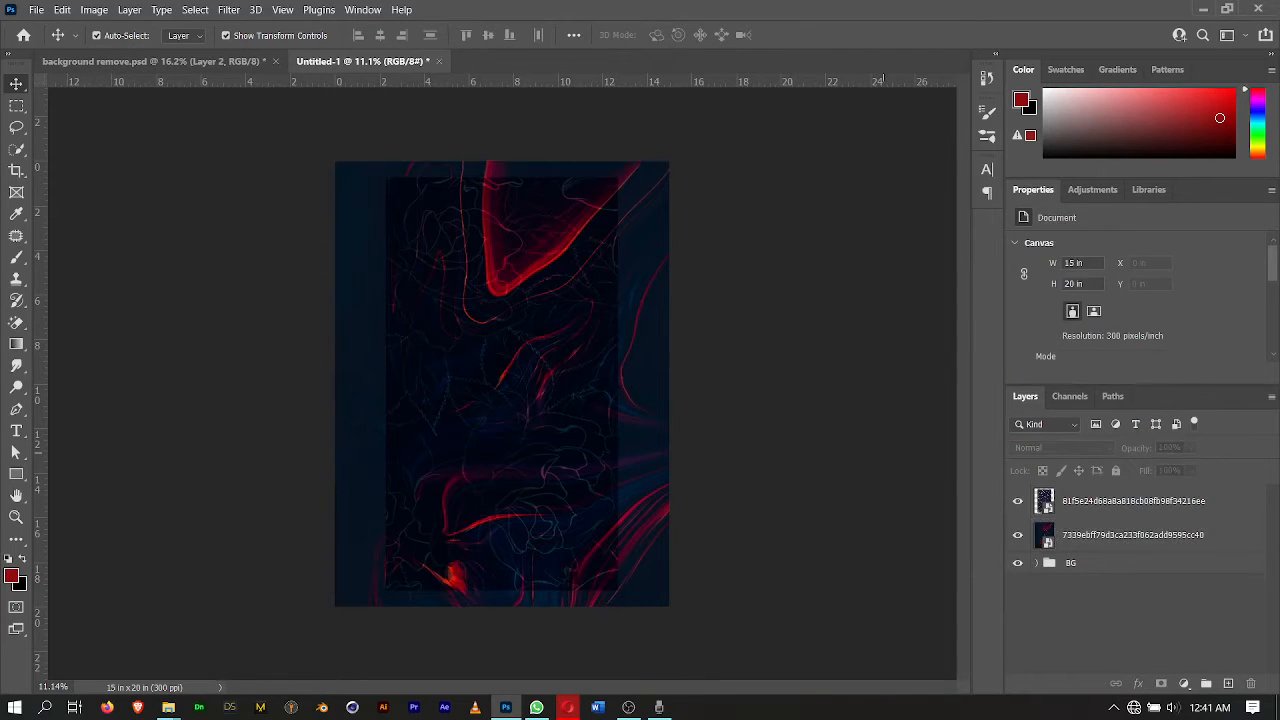
drag(617, 383, 668, 383)
drag(687, 333, 696, 332)
drag(387, 383, 327, 383)
key(Escape)
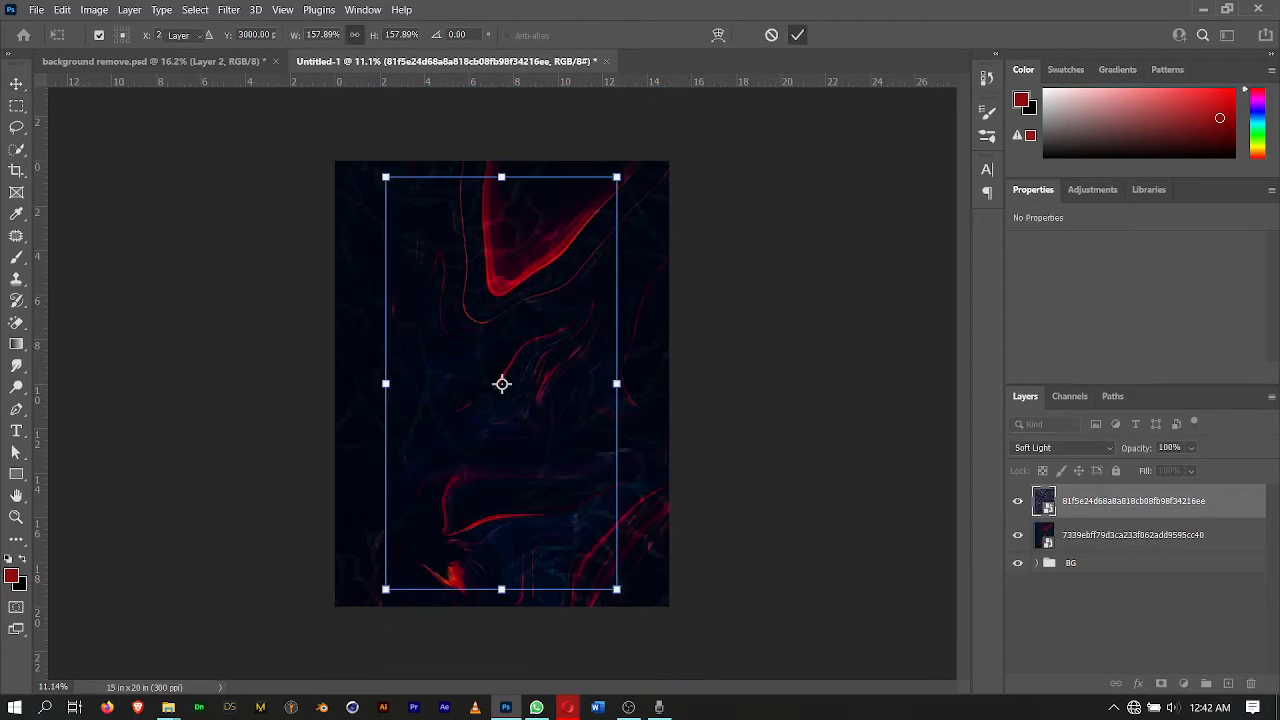
key(Return)
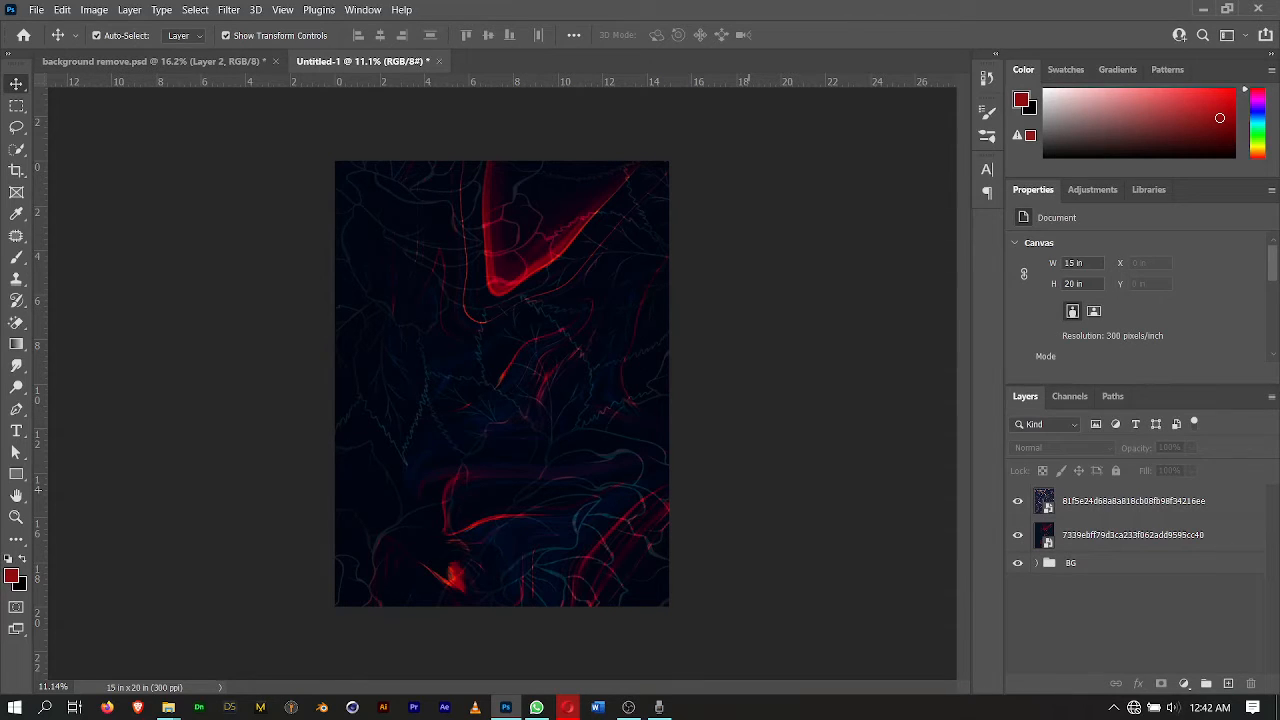
Create a new layer above the floral layer and sample a near-black navy from the artwork as the Brush colour.
click(511, 383)
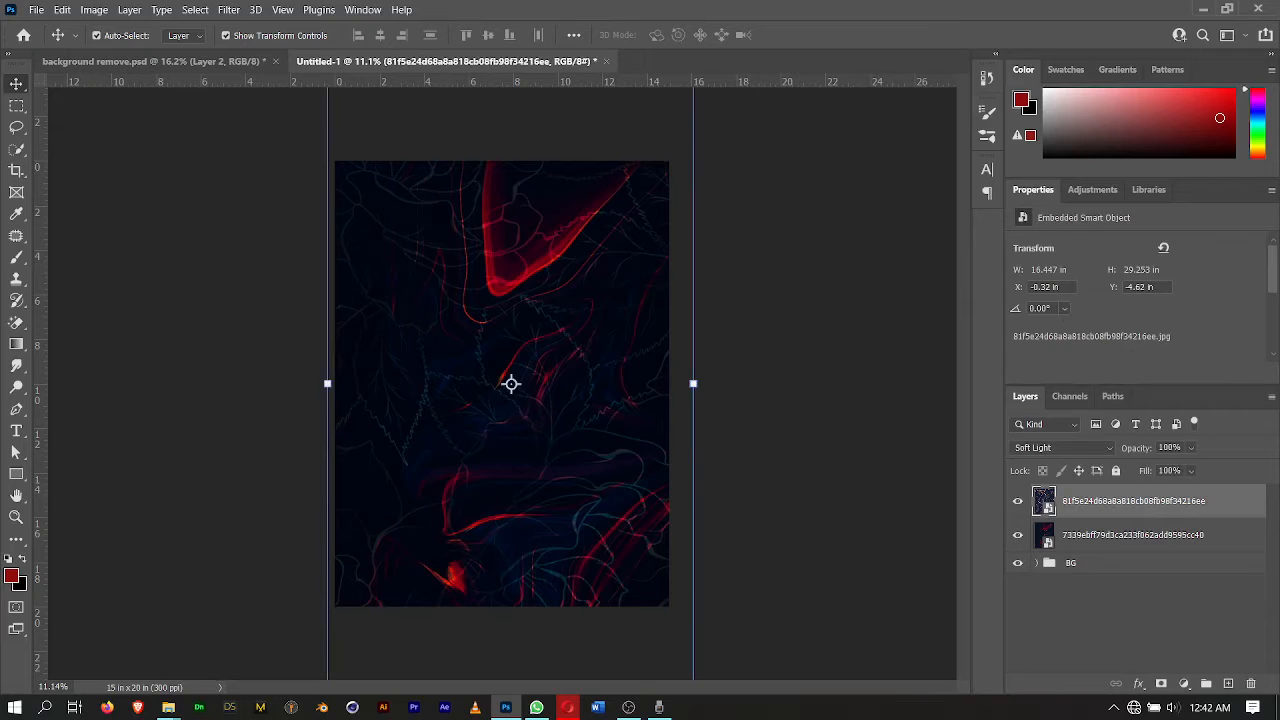
key(ctrl+shift+alt+n)
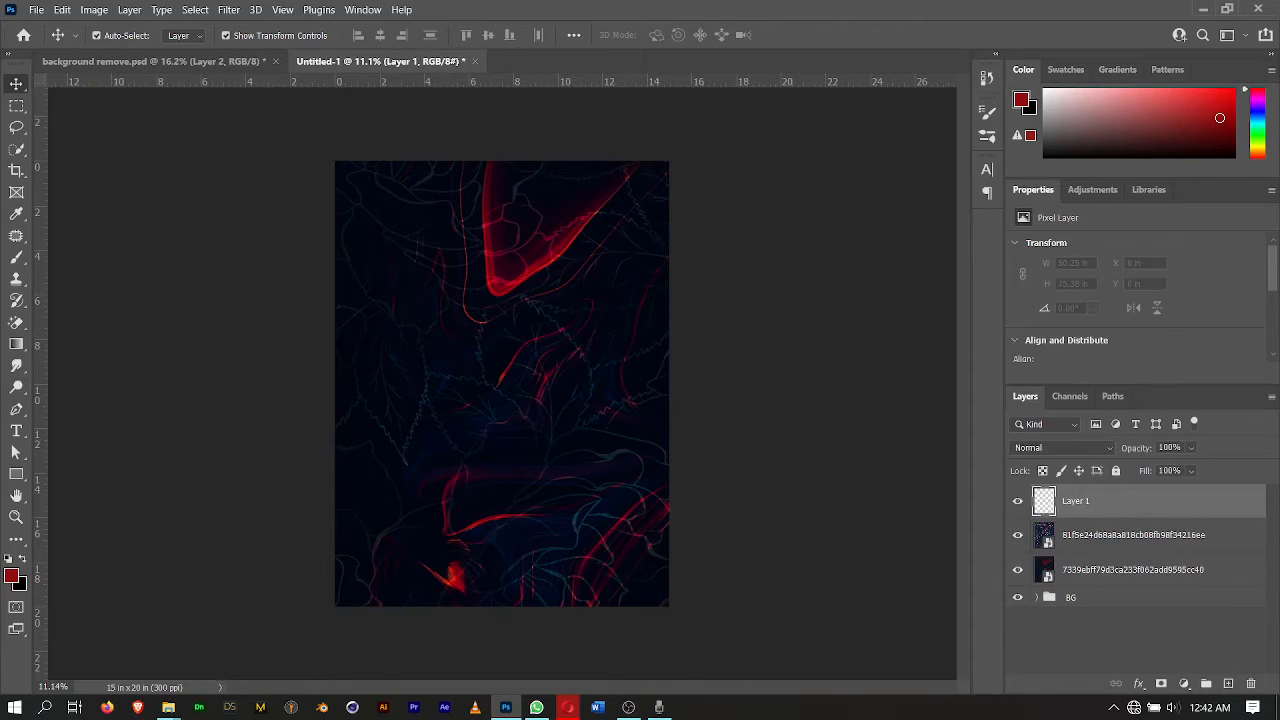
key(b)
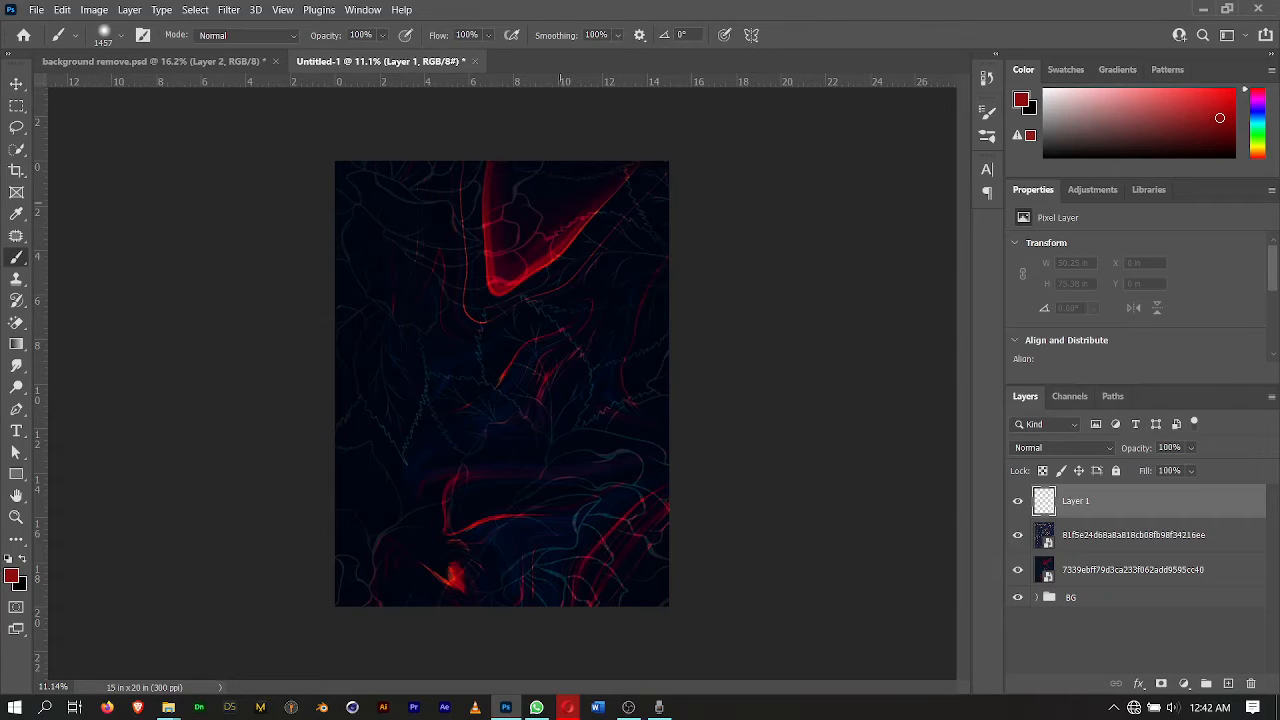
alt+click(543, 160)
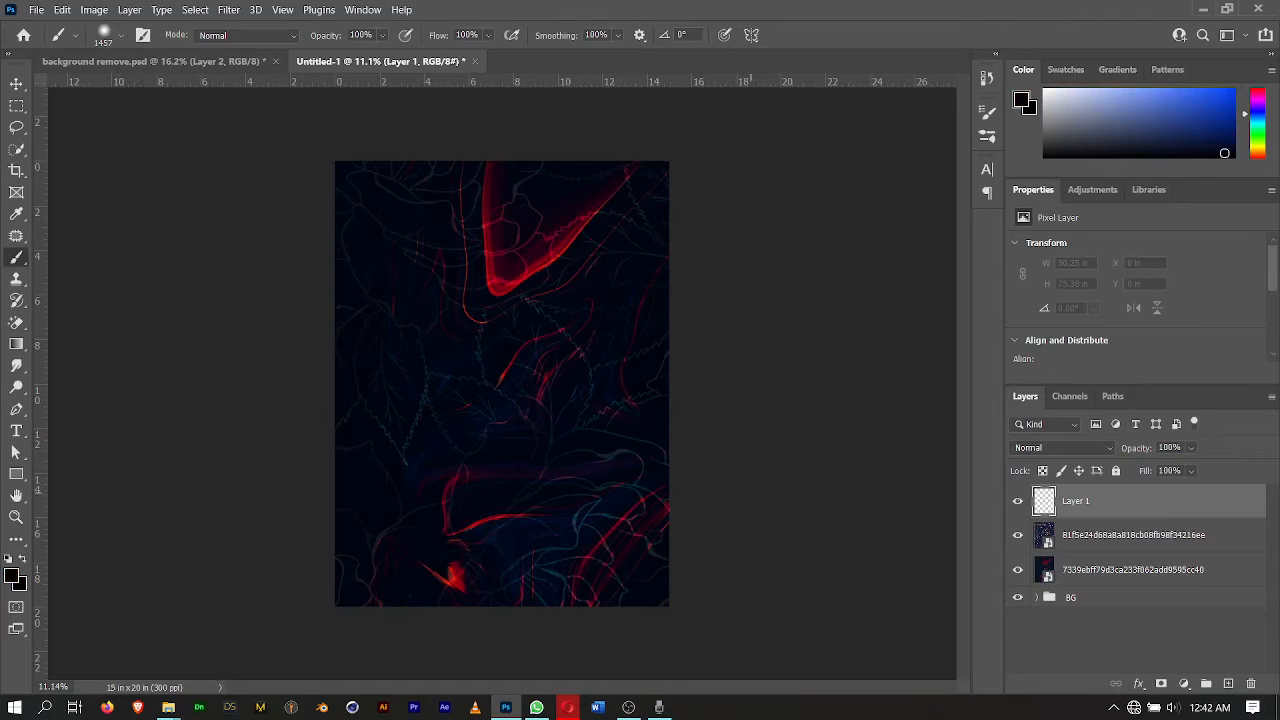
Paint the near-black colour along the canvas's lower and upper edges and upper corners with the 1457 px soft brush.
drag(657, 611, 320, 615)
drag(670, 615, 320, 615)
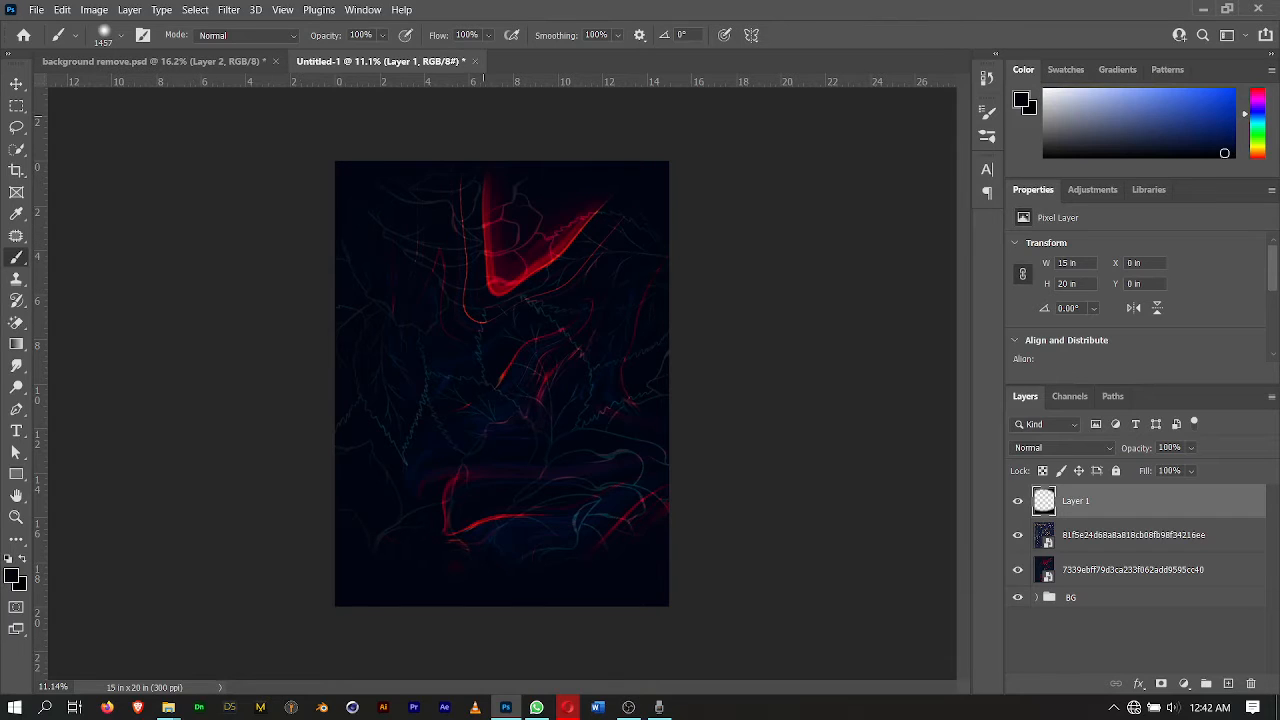
drag(290, 170, 771, 283)
drag(421, 146, 263, 267)
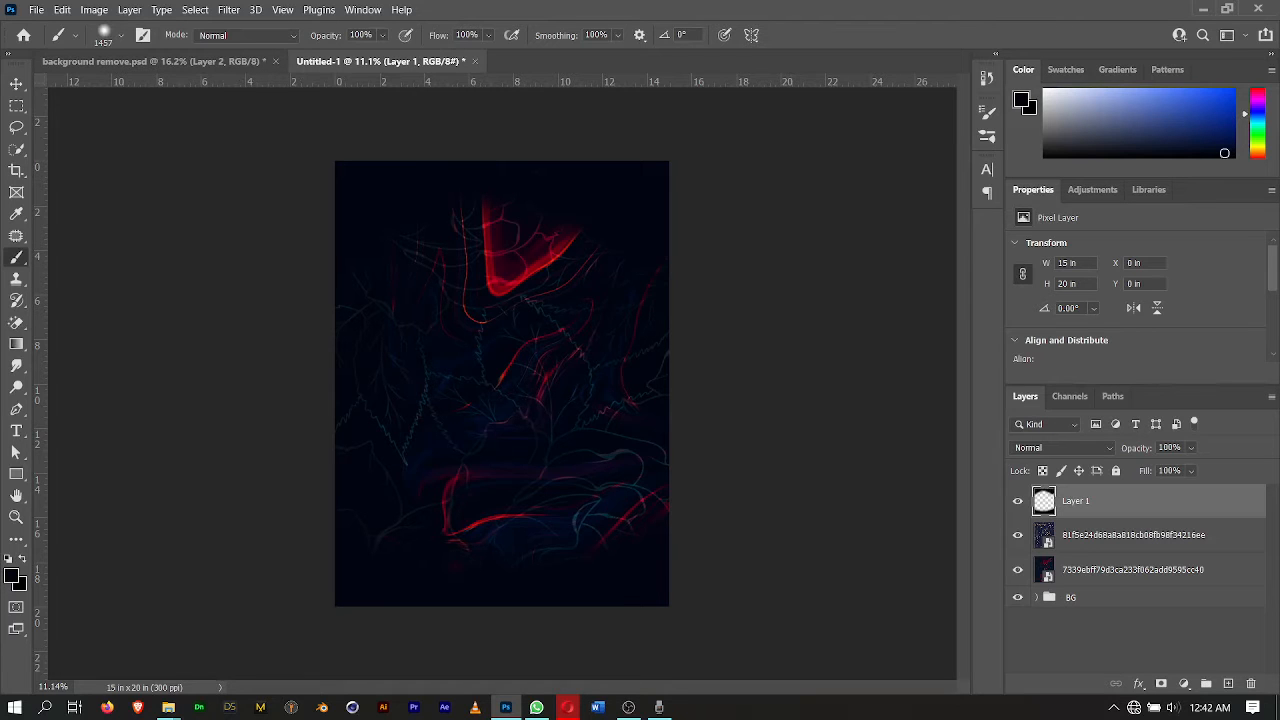
Apply a Gaussian Blur with a 401.3 pixel radius to the painted edge layer.
click(195, 9)
mouse_move(228, 9)
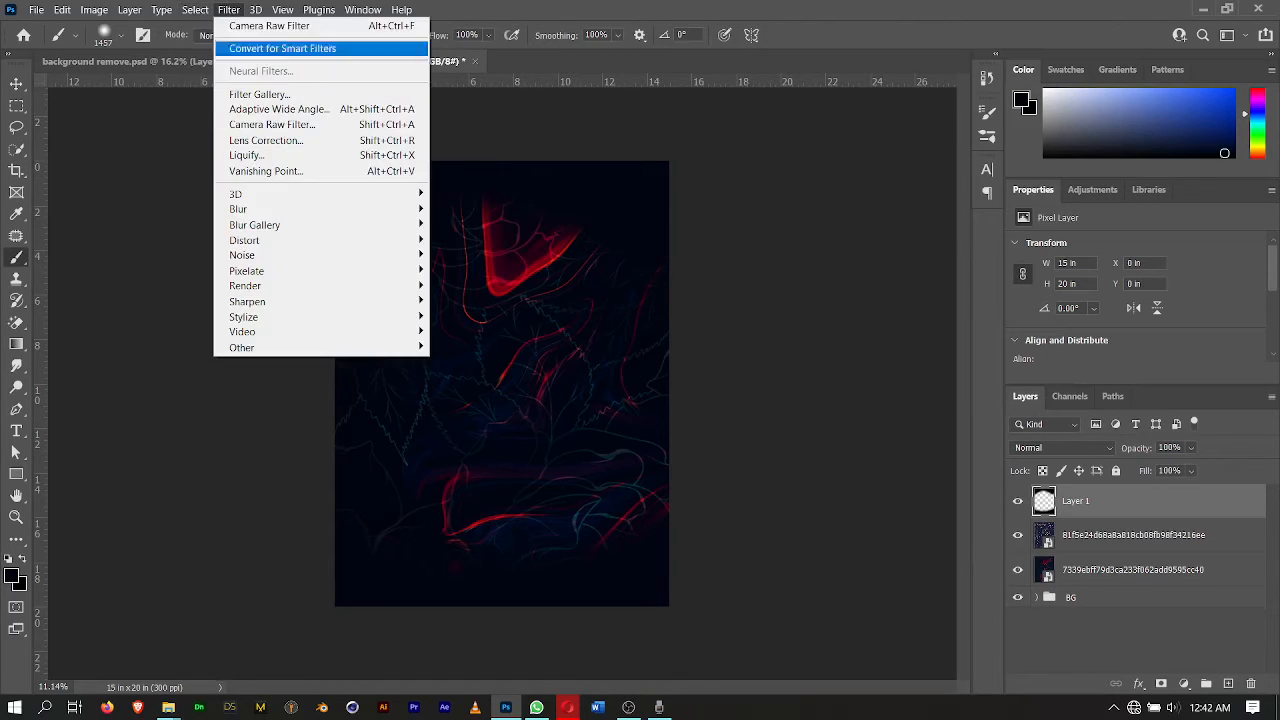
mouse_move(320, 208)
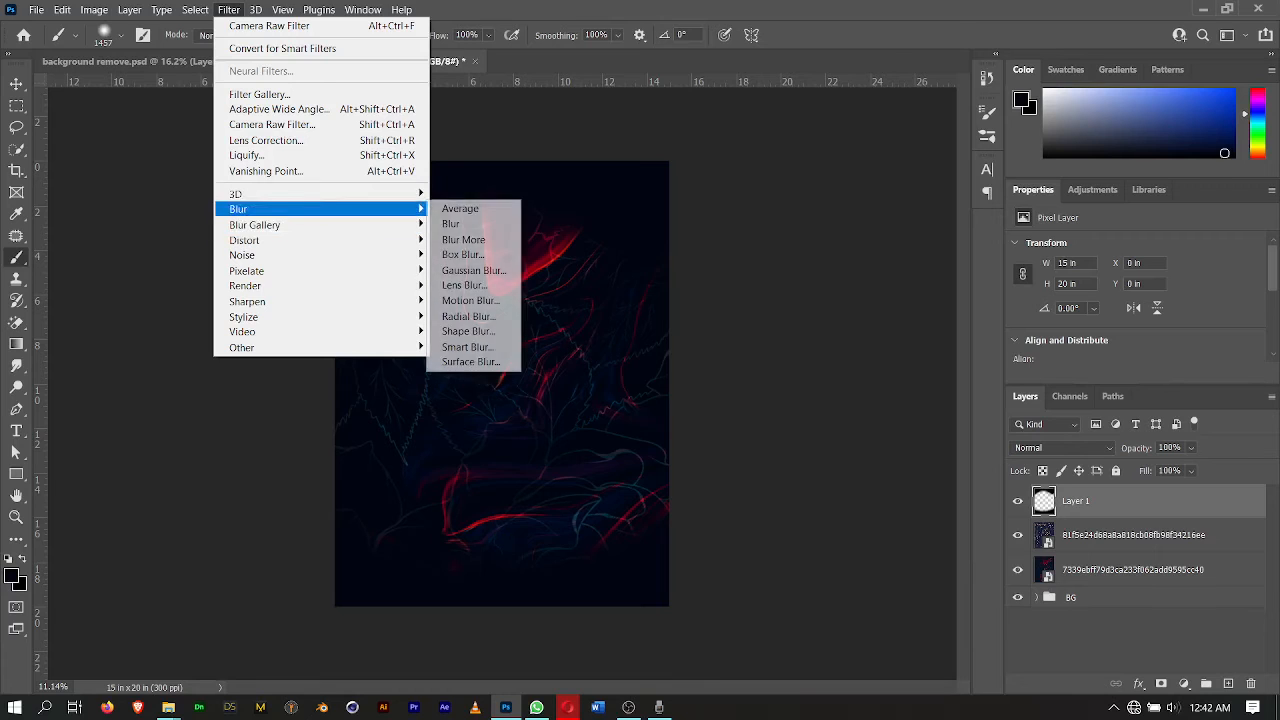
click(474, 270)
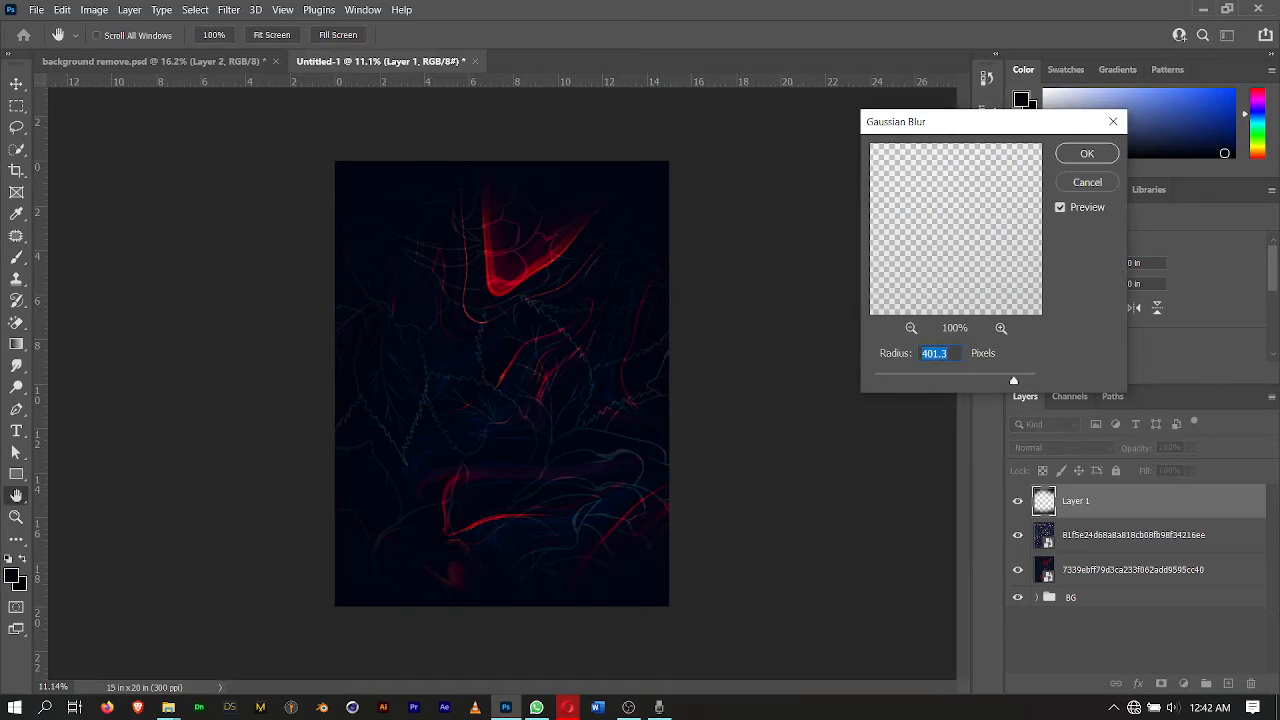
key(Return)
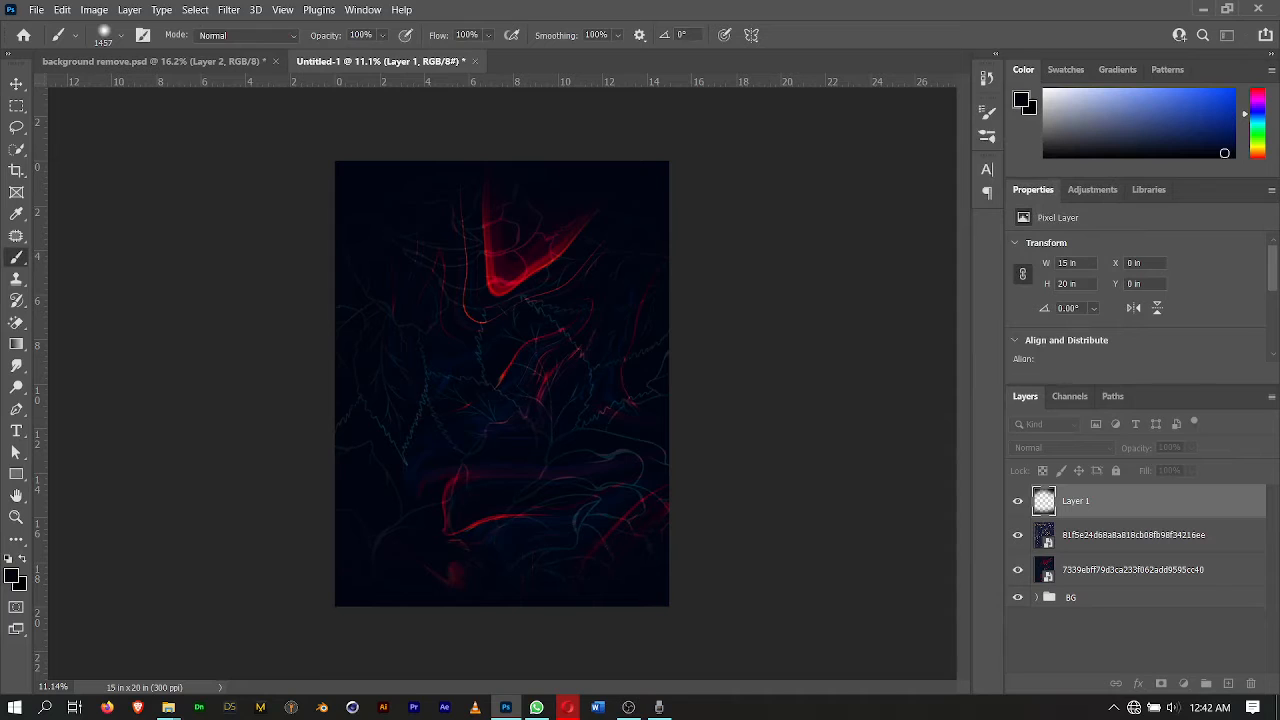
Lower the opacity of the blurred edge layer slightly and deselect the layer.
click(1190, 447)
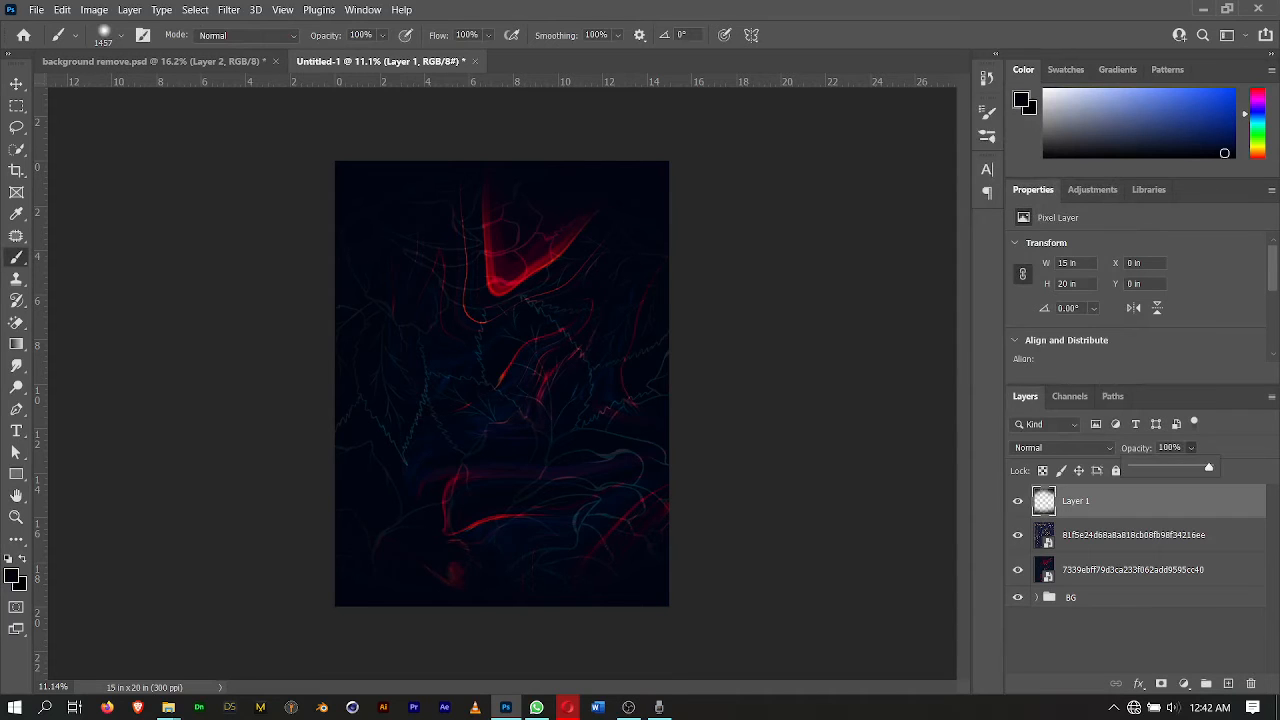
drag(1208, 467, 1195, 467)
key(v)
click(701, 364)
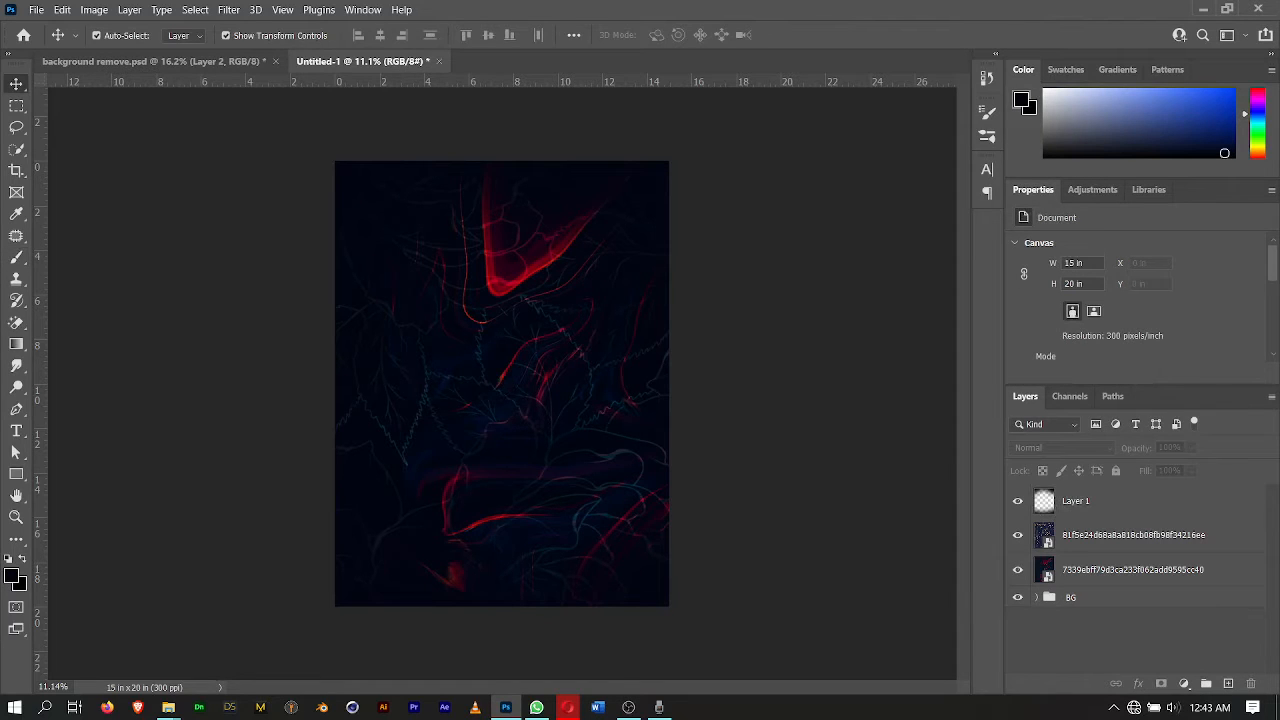
Move Layer 1, the floral layer and the marbled layer into the BG group and collapse the group.
drag(1078, 501, 1088, 563)
drag(1089, 501, 1088, 567)
click(1037, 495)
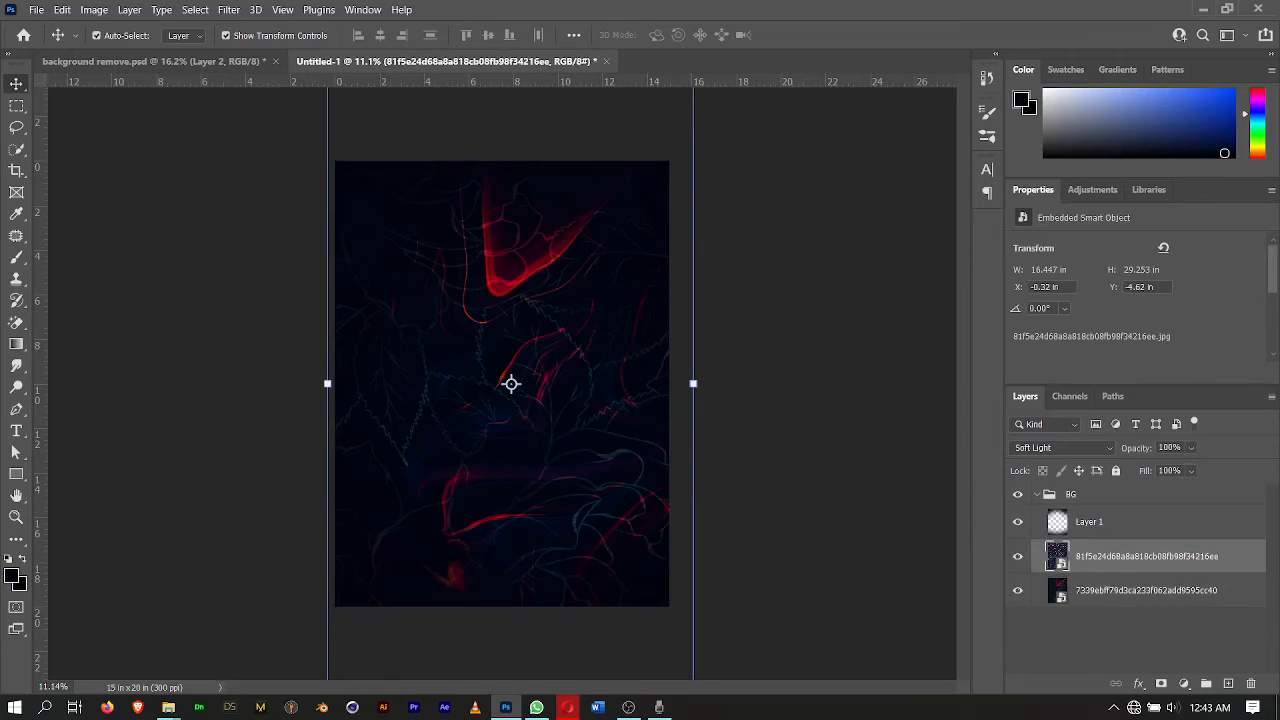
click(1037, 495)
Place the woman's portrait photo from the photoshop change BG tutorials folder above the BG group at its fitted size.
click(169, 707)
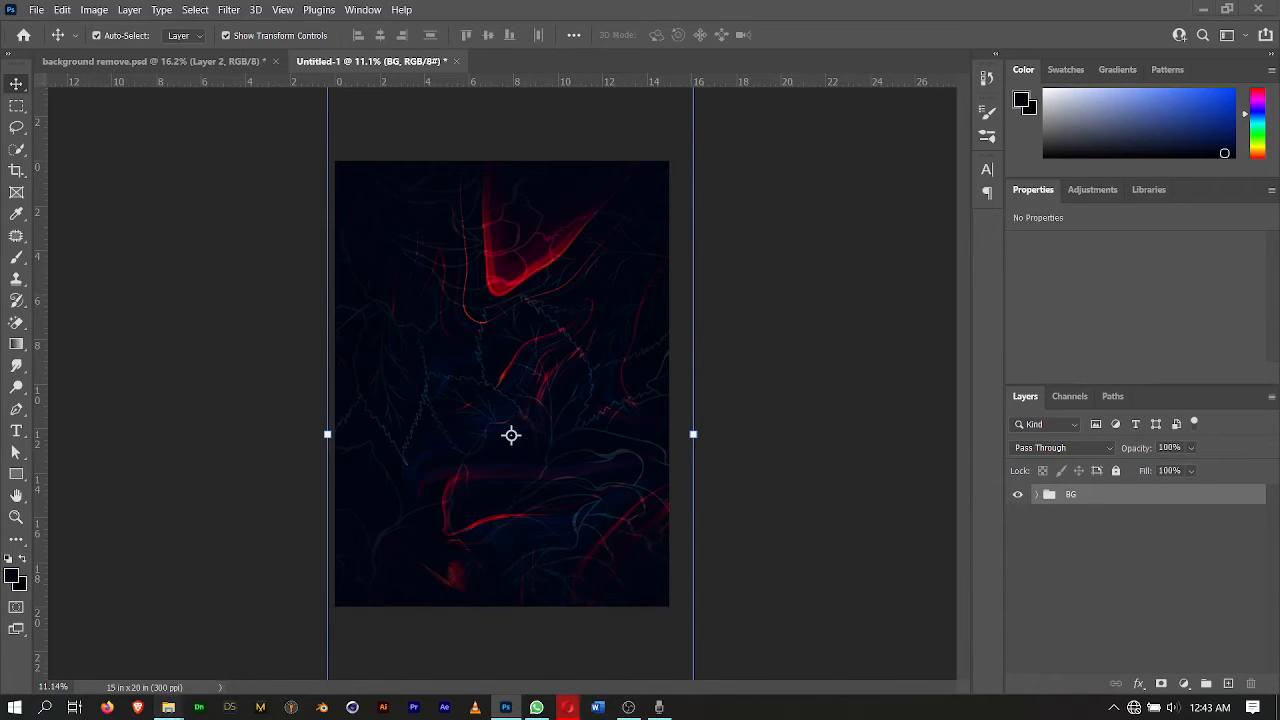
click(270, 636)
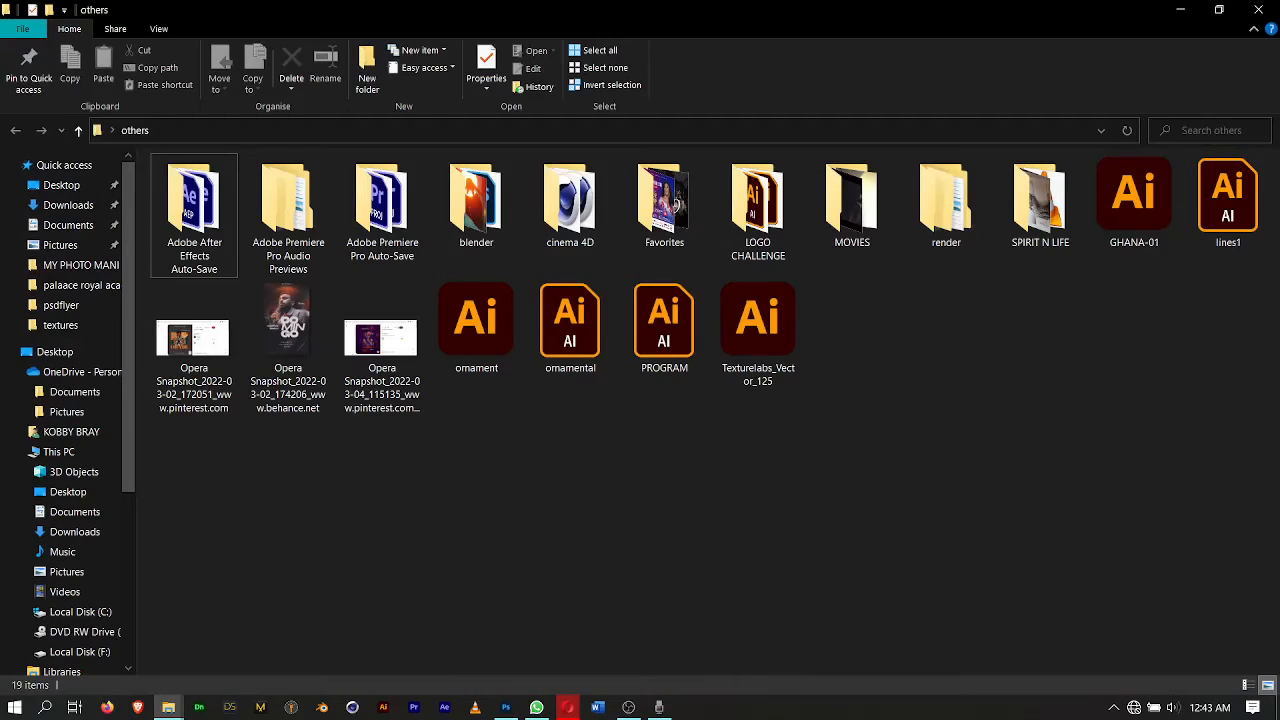
click(169, 707)
click(545, 635)
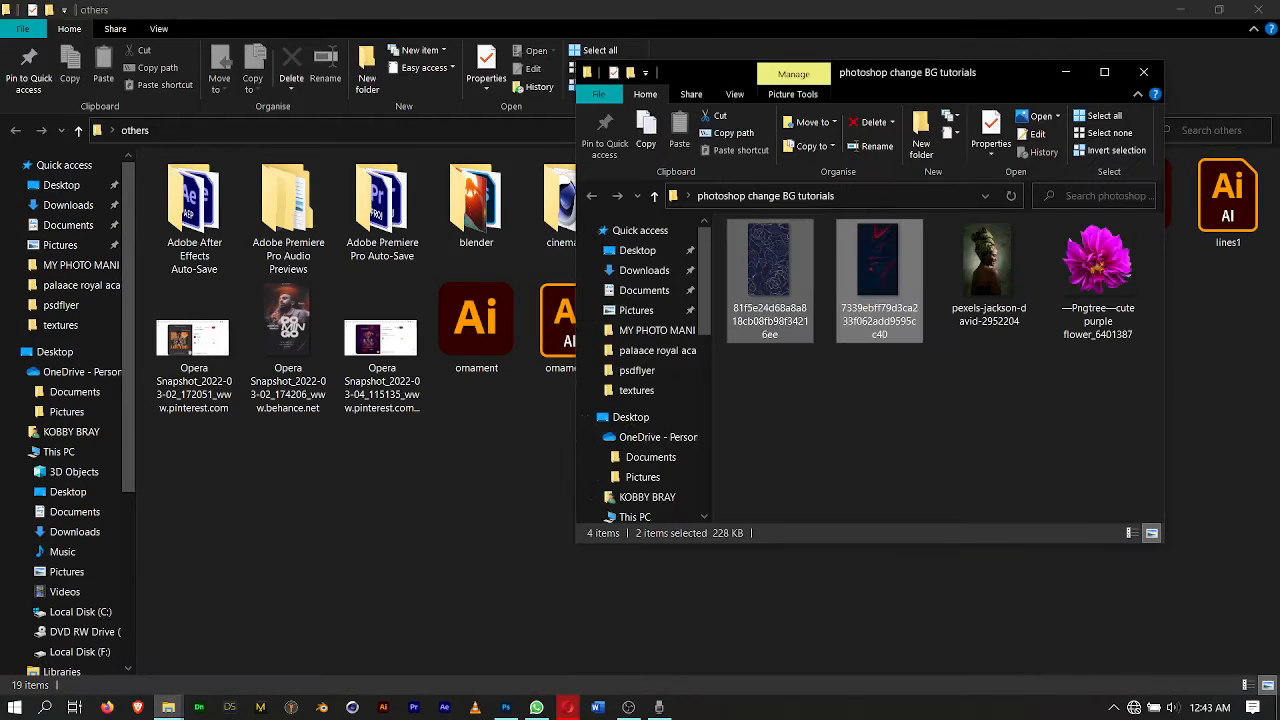
drag(988, 264, 514, 700)
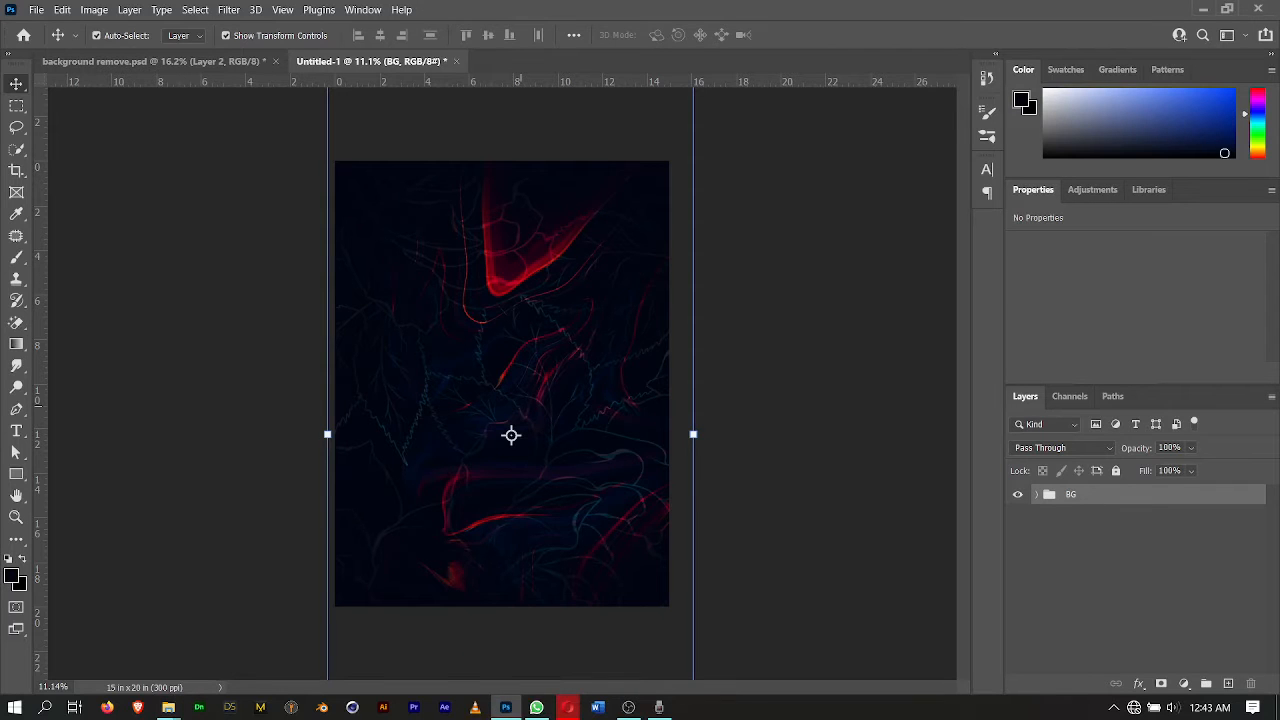
drag(511, 435, 511, 435)
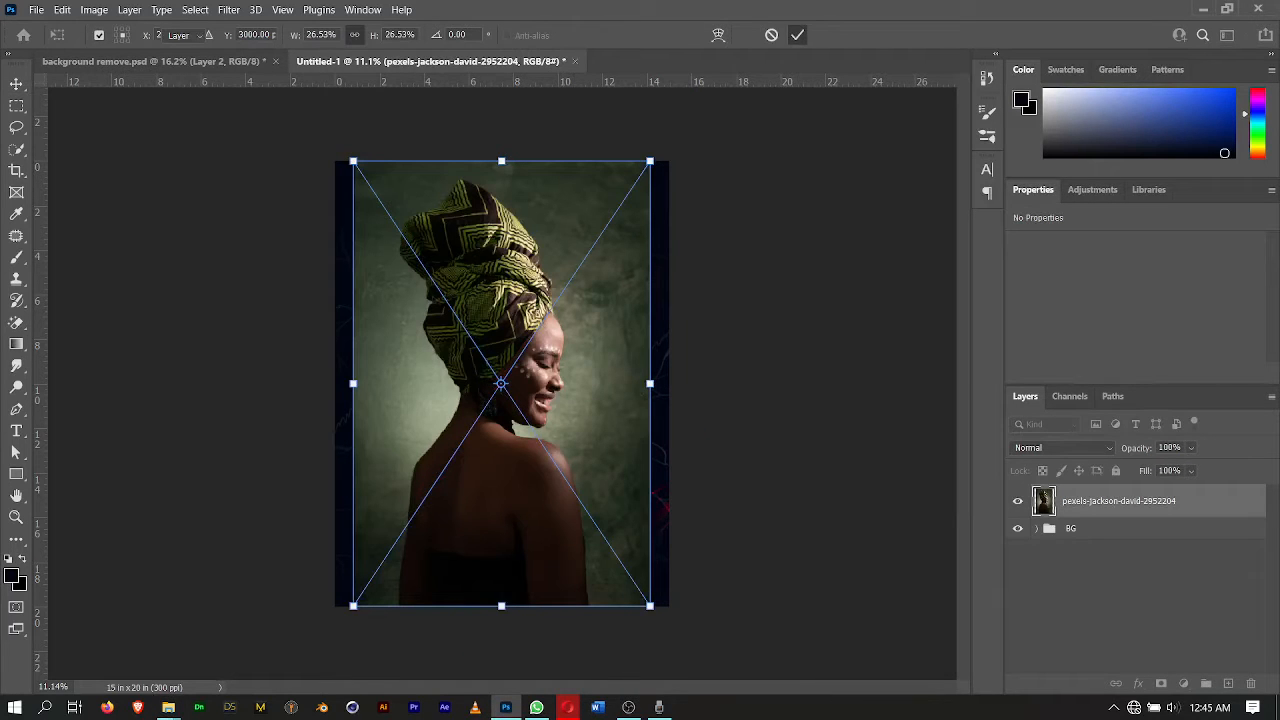
click(797, 35)
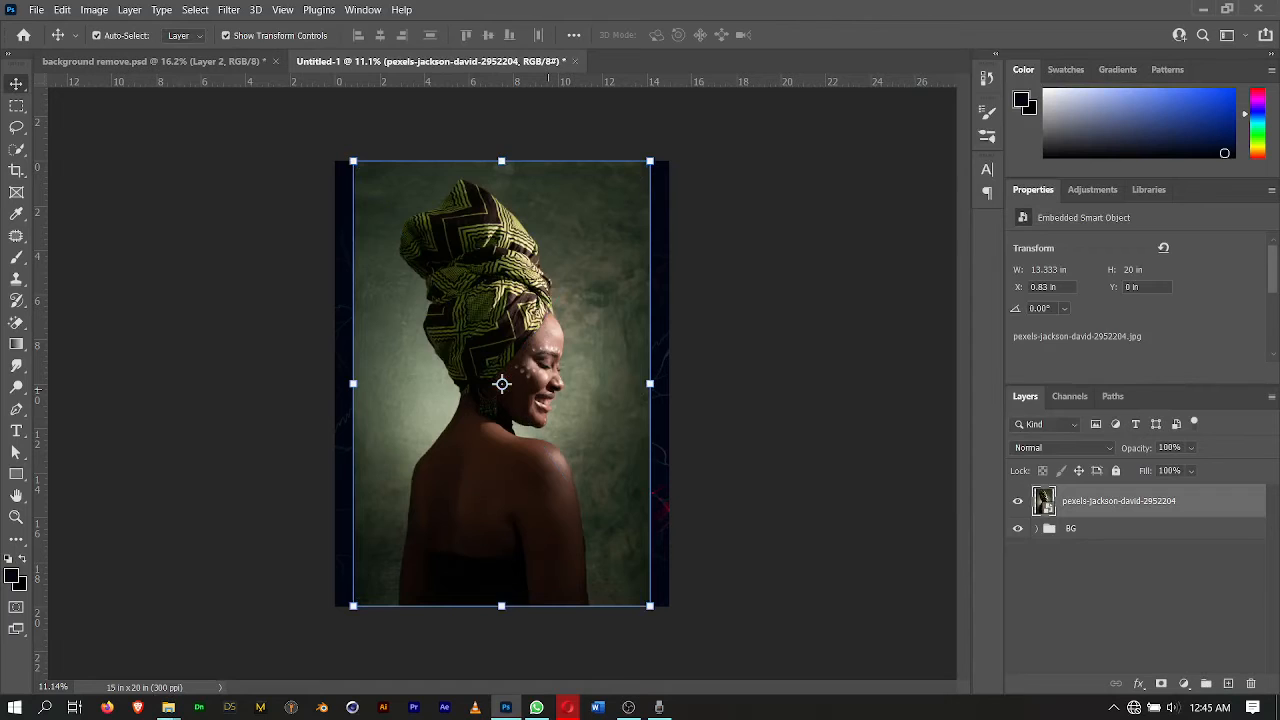
Select the woman automatically with Select Subject and add a layer mask that hides the portrait's green background.
click(229, 10)
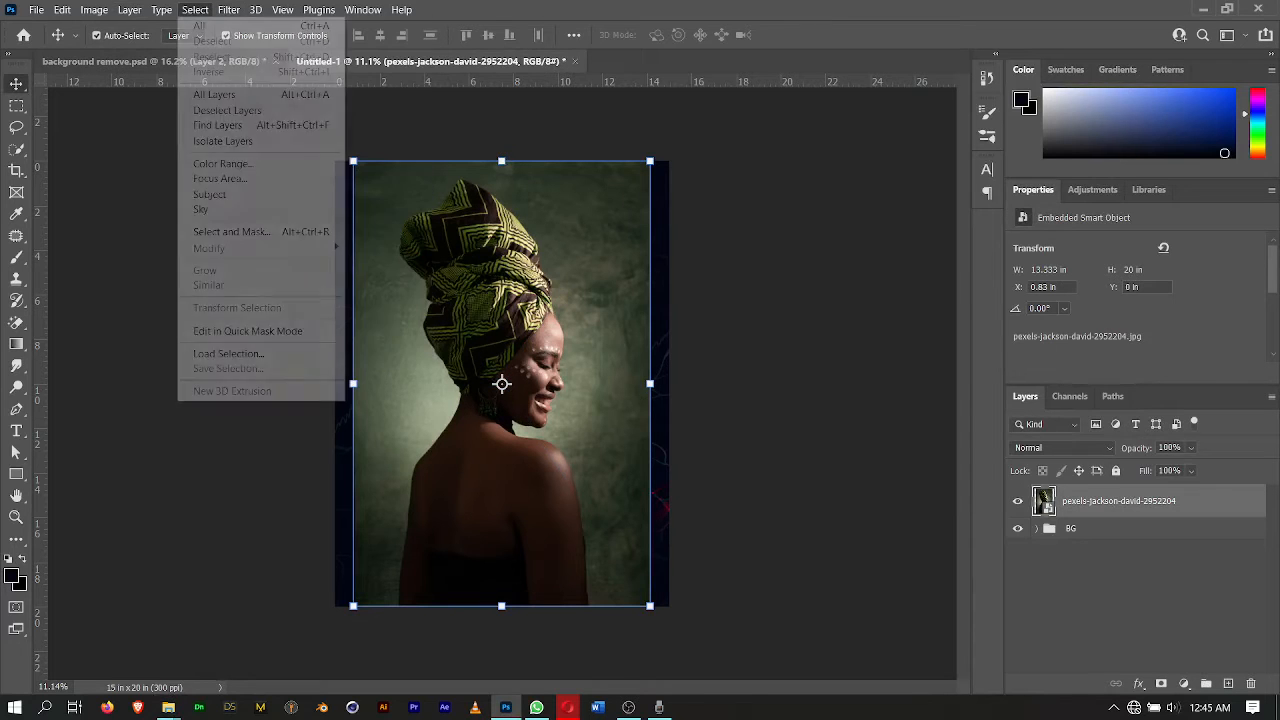
click(195, 10)
click(195, 10)
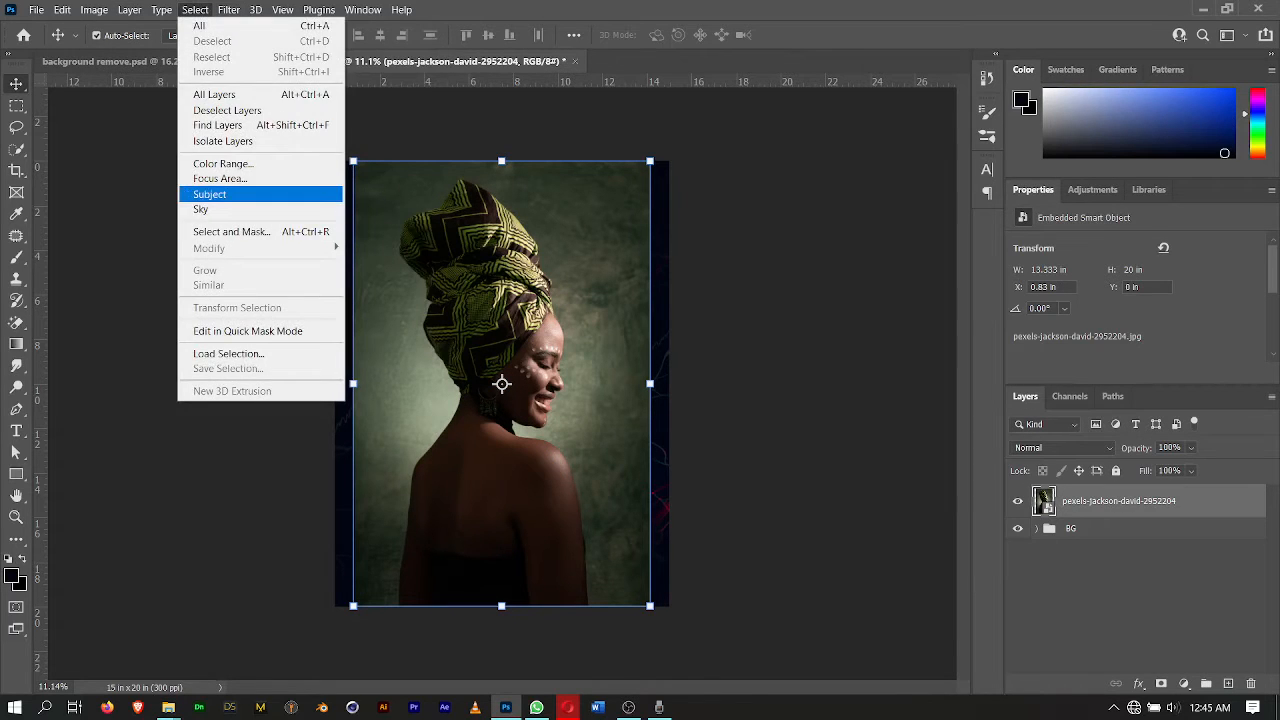
click(210, 194)
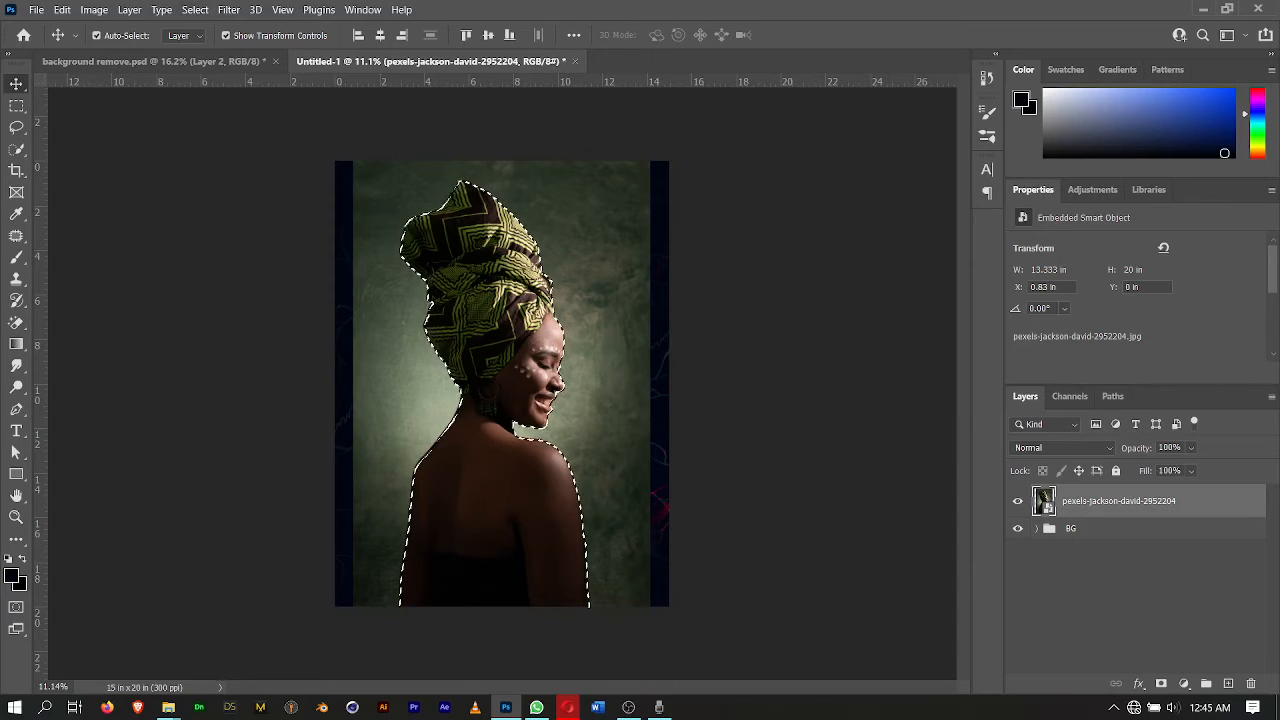
click(1161, 684)
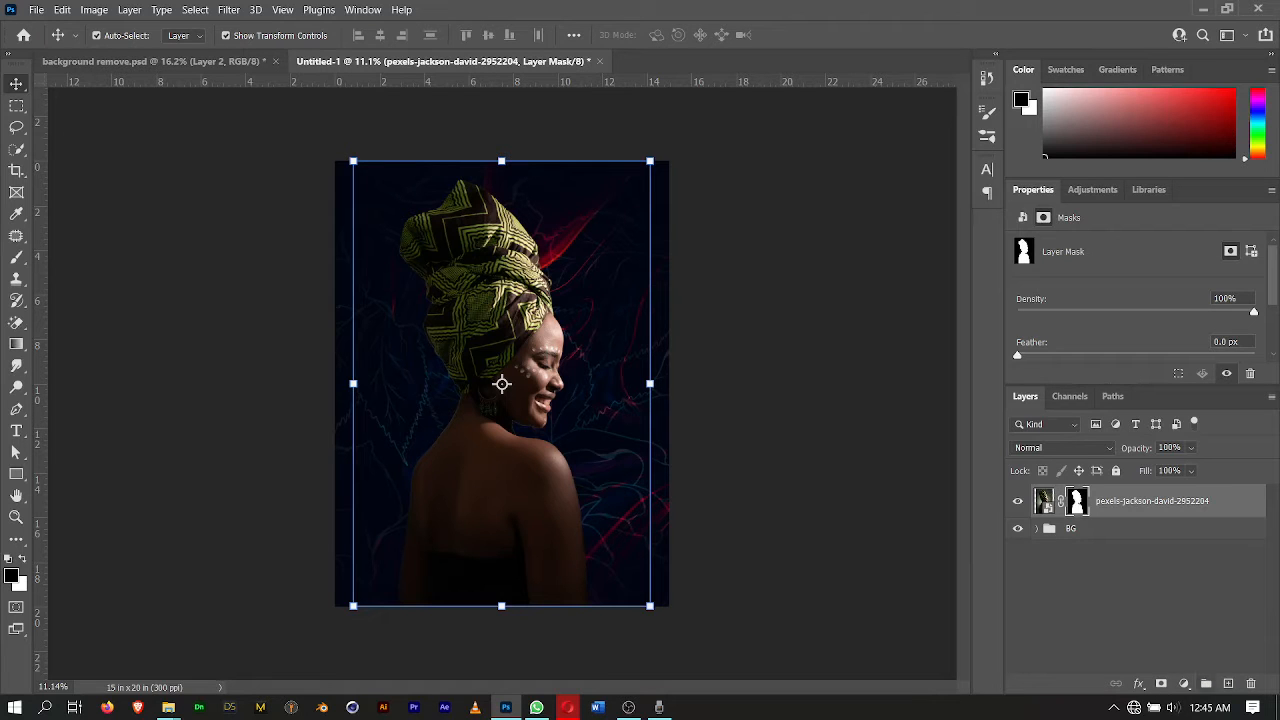
Add a Hue/Saturation adjustment layer clipped to the portrait and set its saturation to -100.
click(1184, 683)
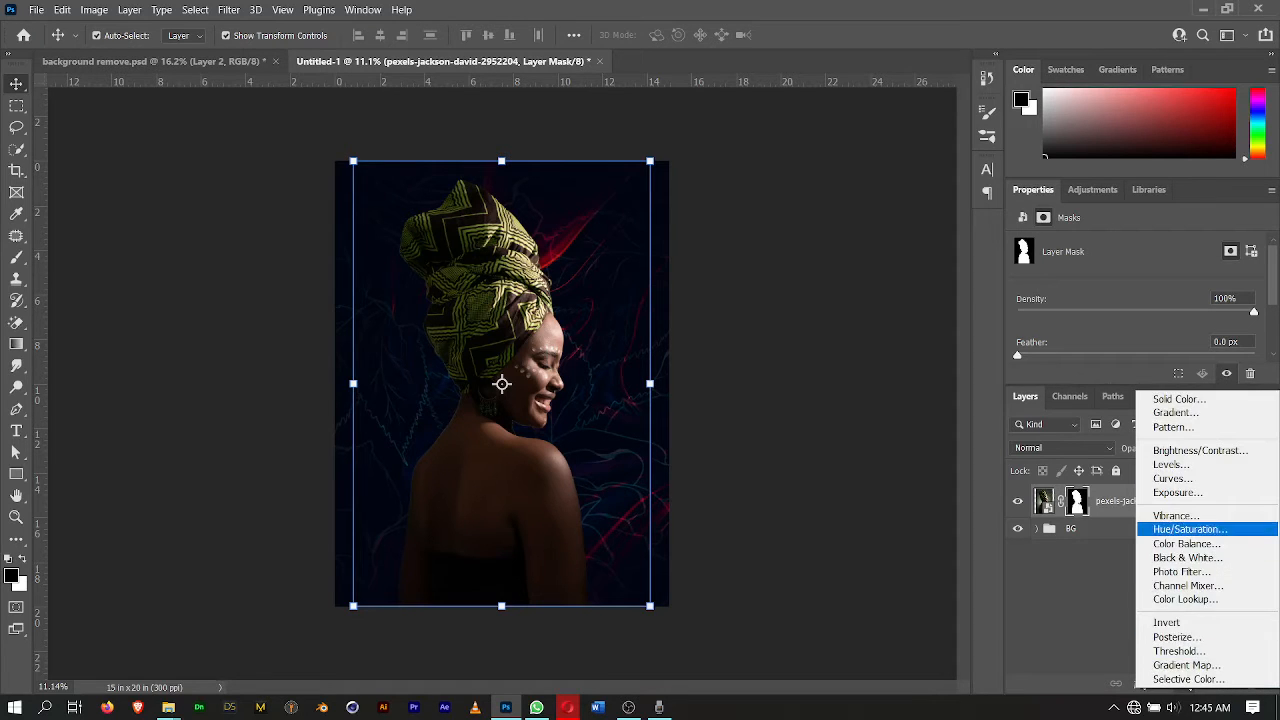
click(1189, 529)
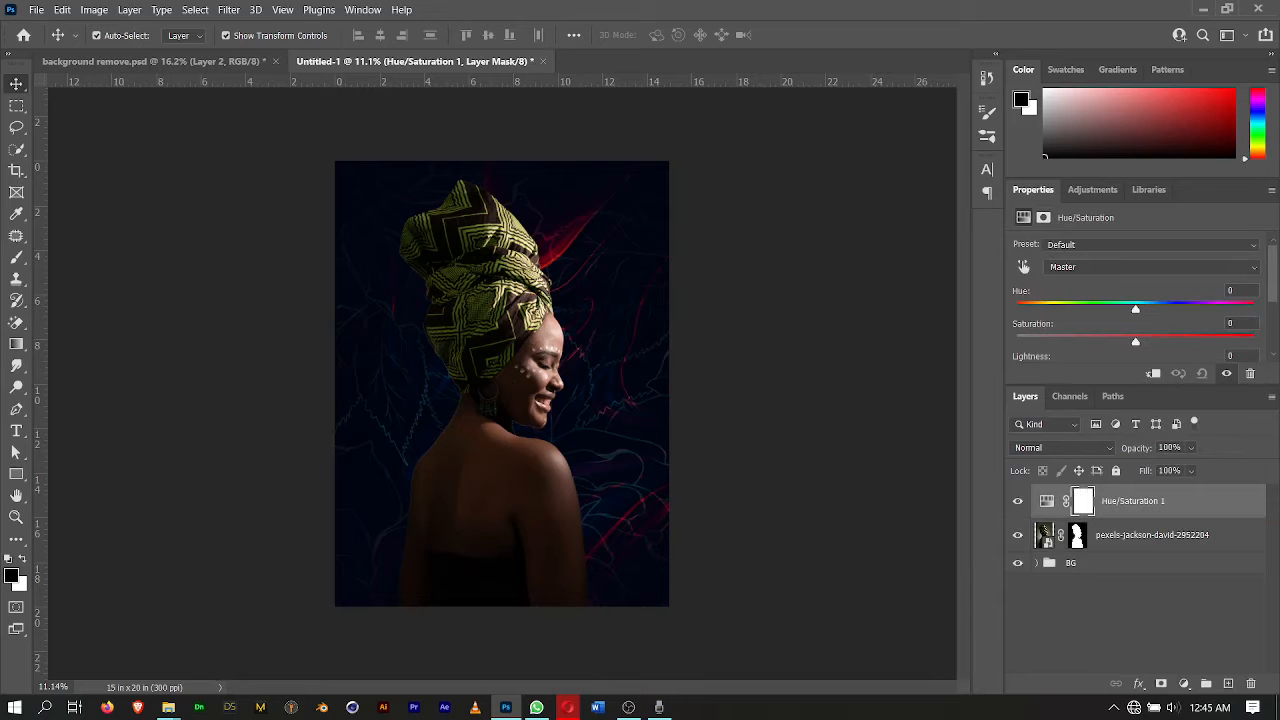
key(ctrl+alt+g)
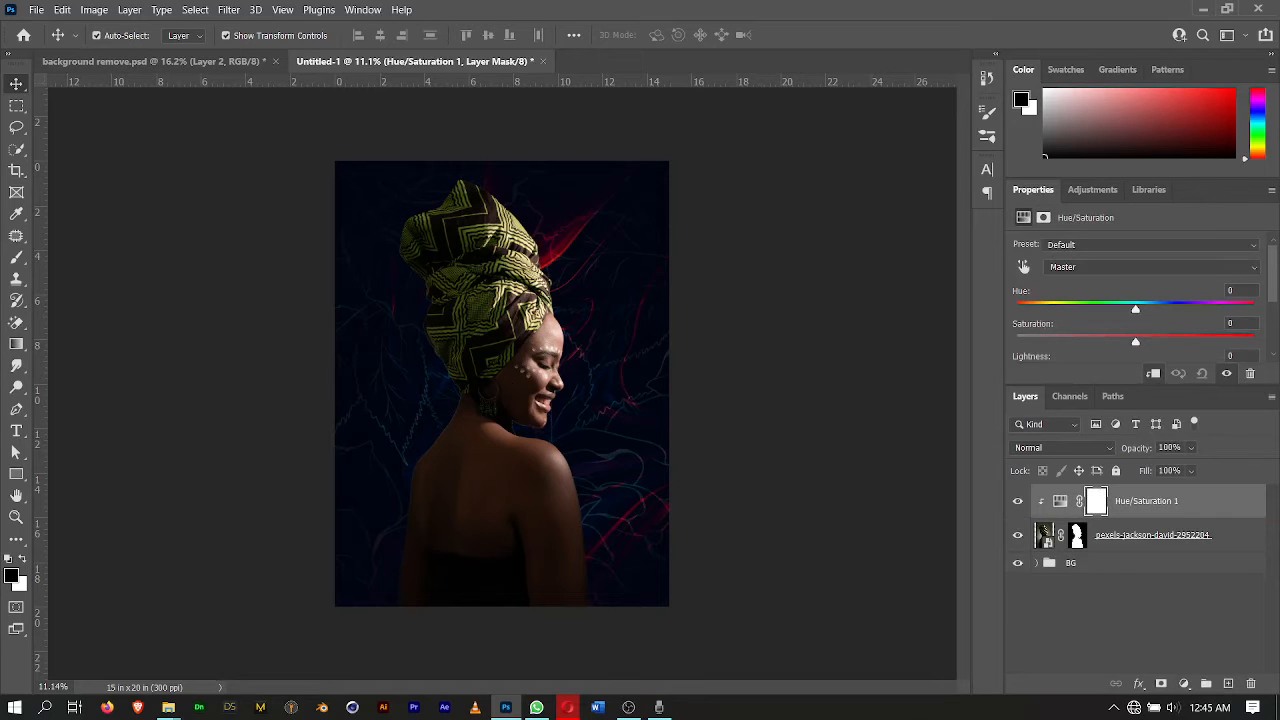
drag(1135, 341, 1017, 341)
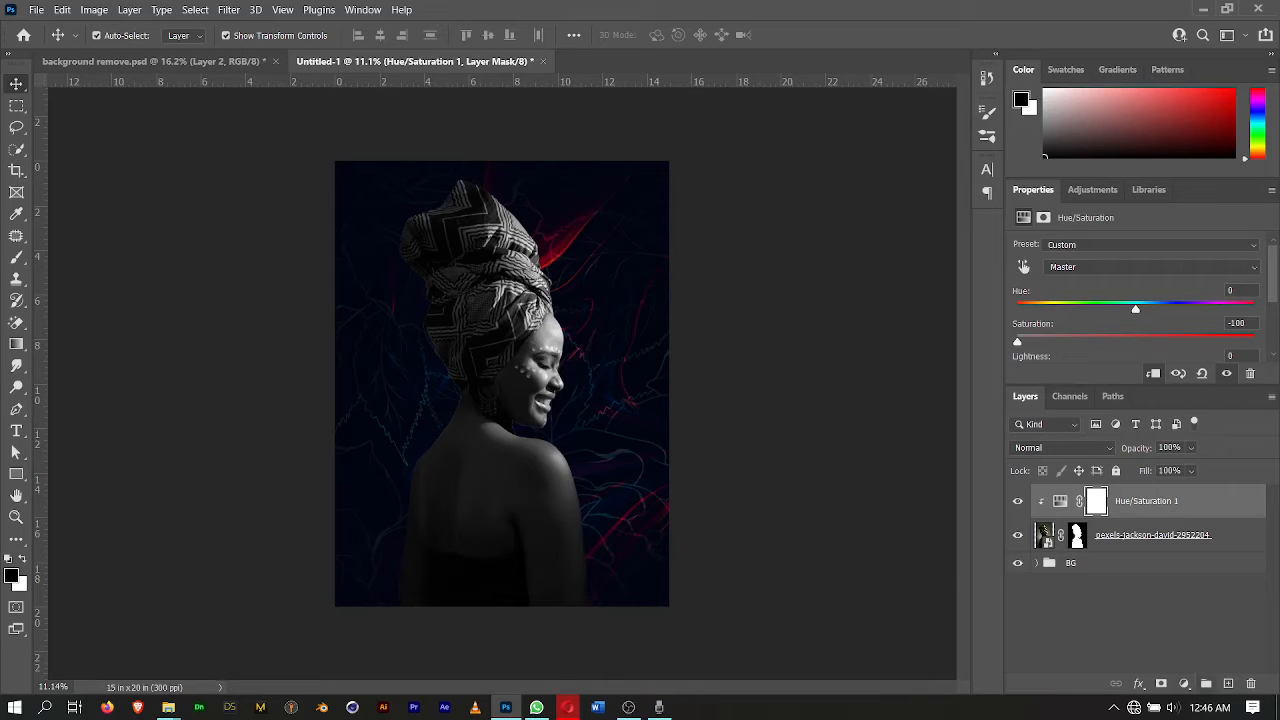
Add a Curves adjustment layer, set its target shadow colour to 010511 and save it as a default.
click(1183, 683)
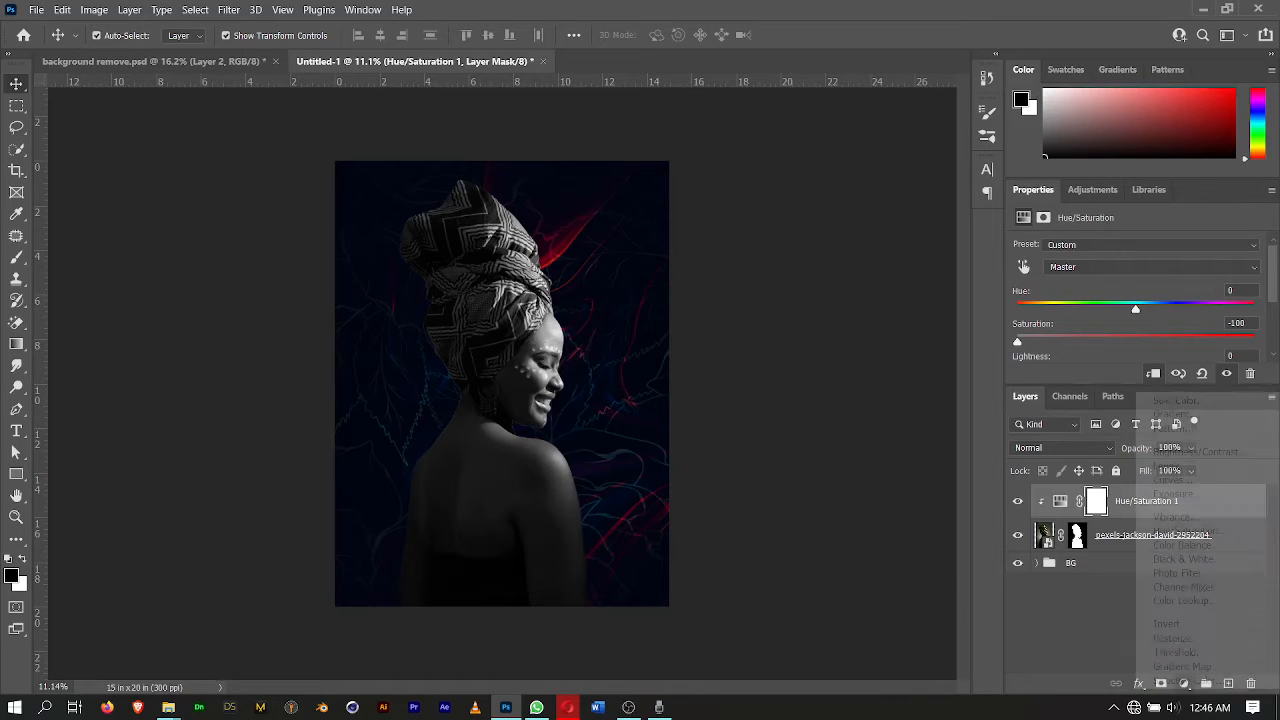
click(1172, 480)
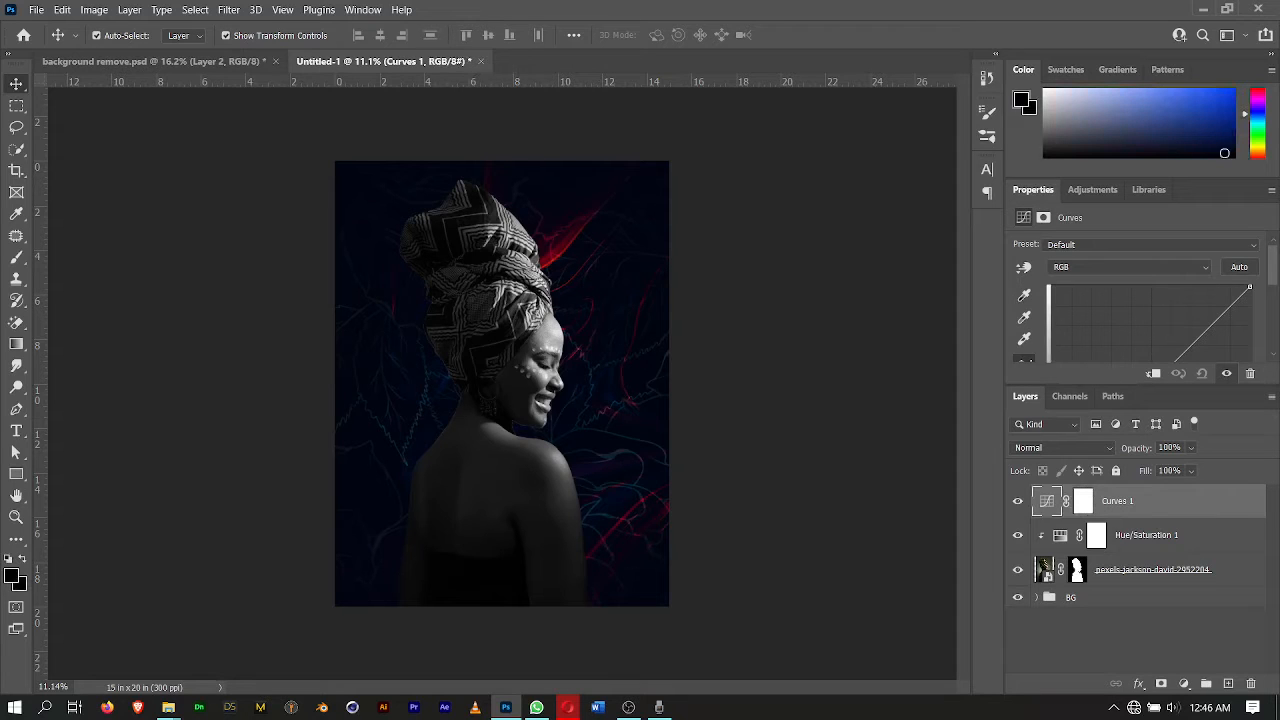
double_click(1024, 295)
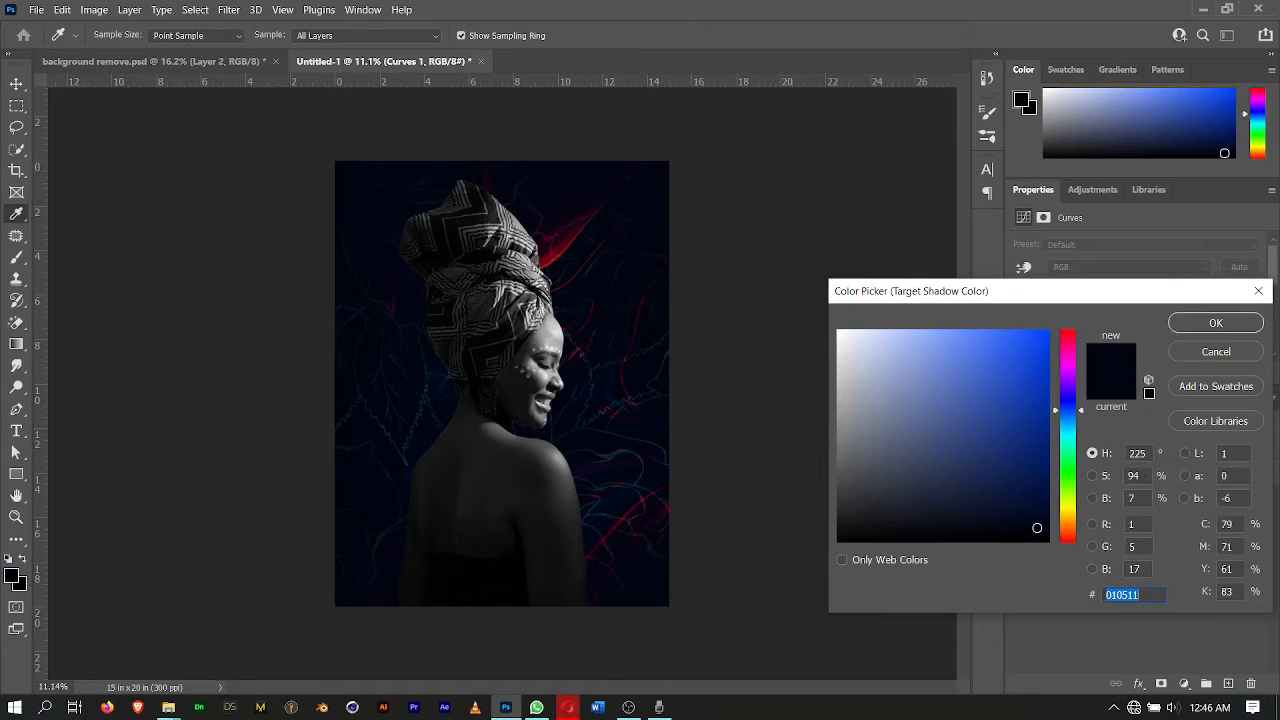
click(1216, 323)
click(595, 279)
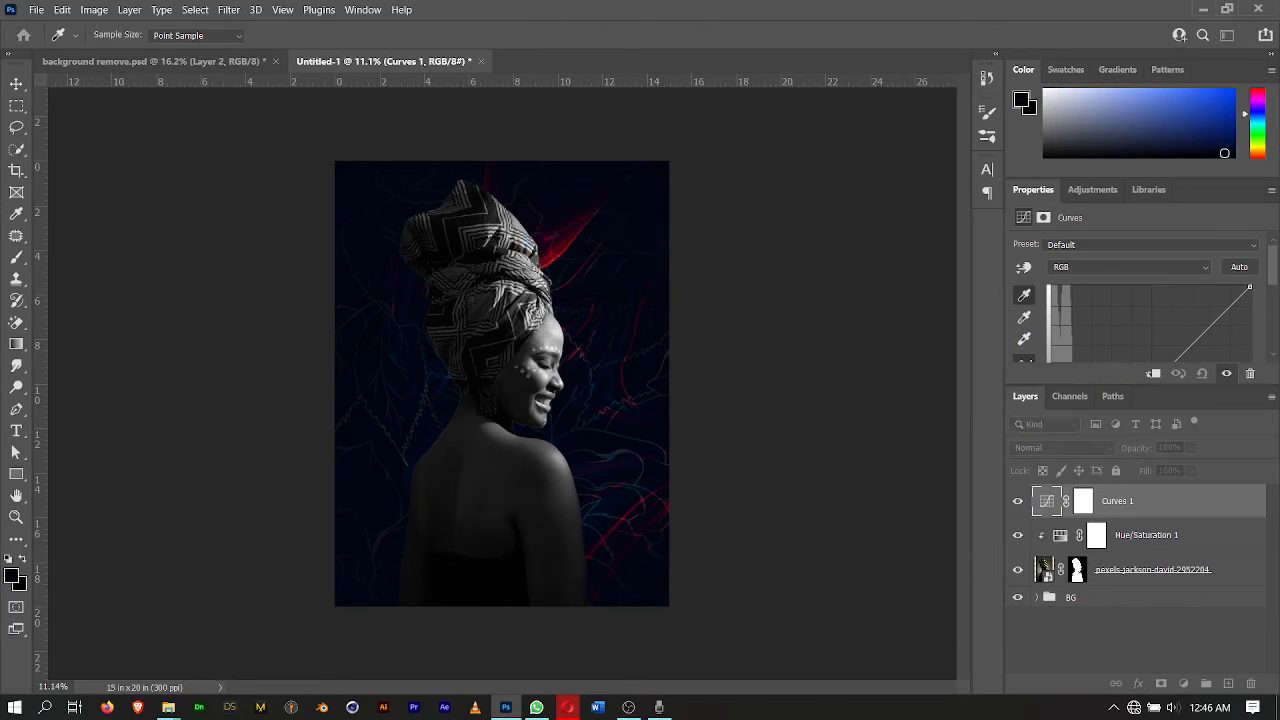
Set the Curves target highlight colour to the red 9e2119 and save the target colours as defaults.
double_click(1024, 295)
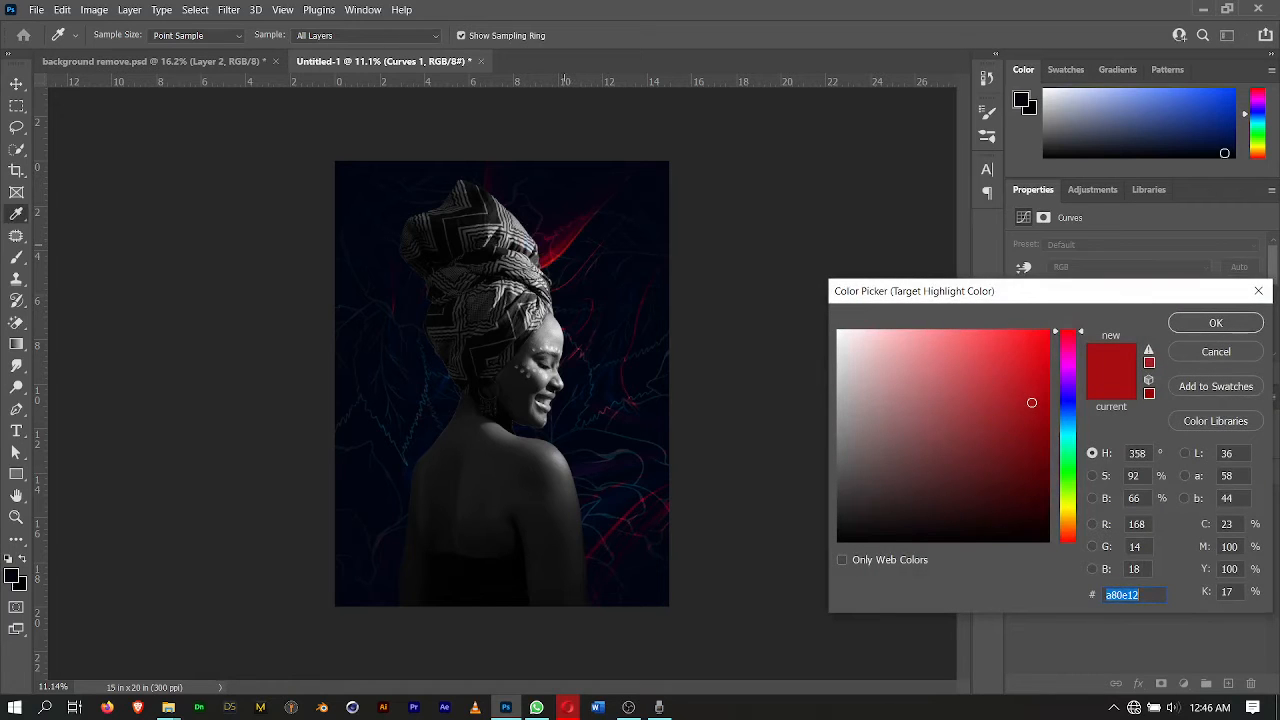
click(565, 245)
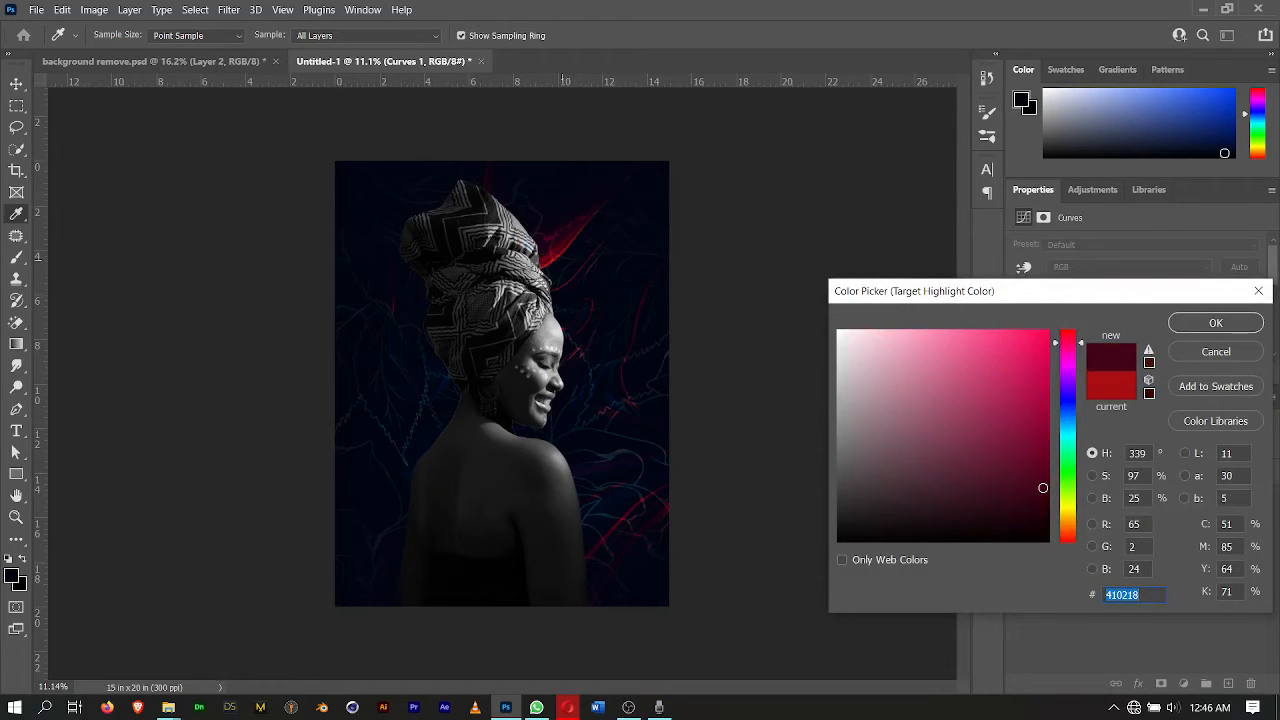
click(565, 245)
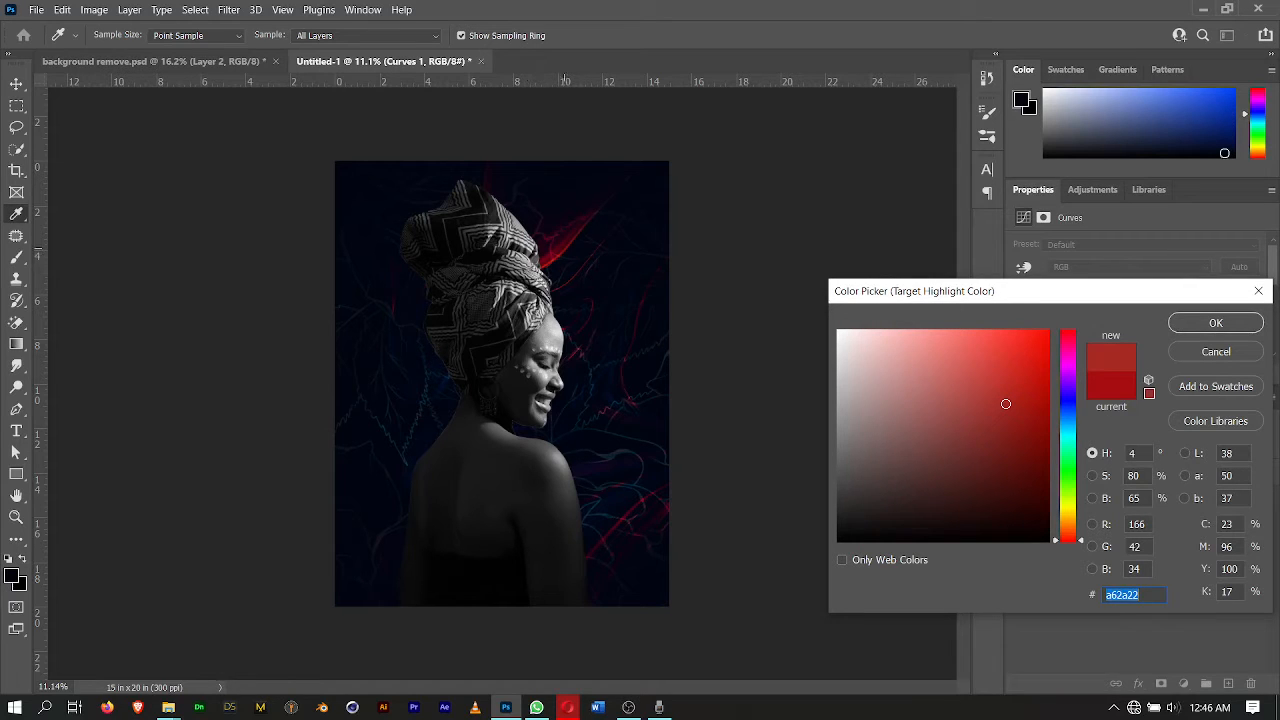
click(1014, 408)
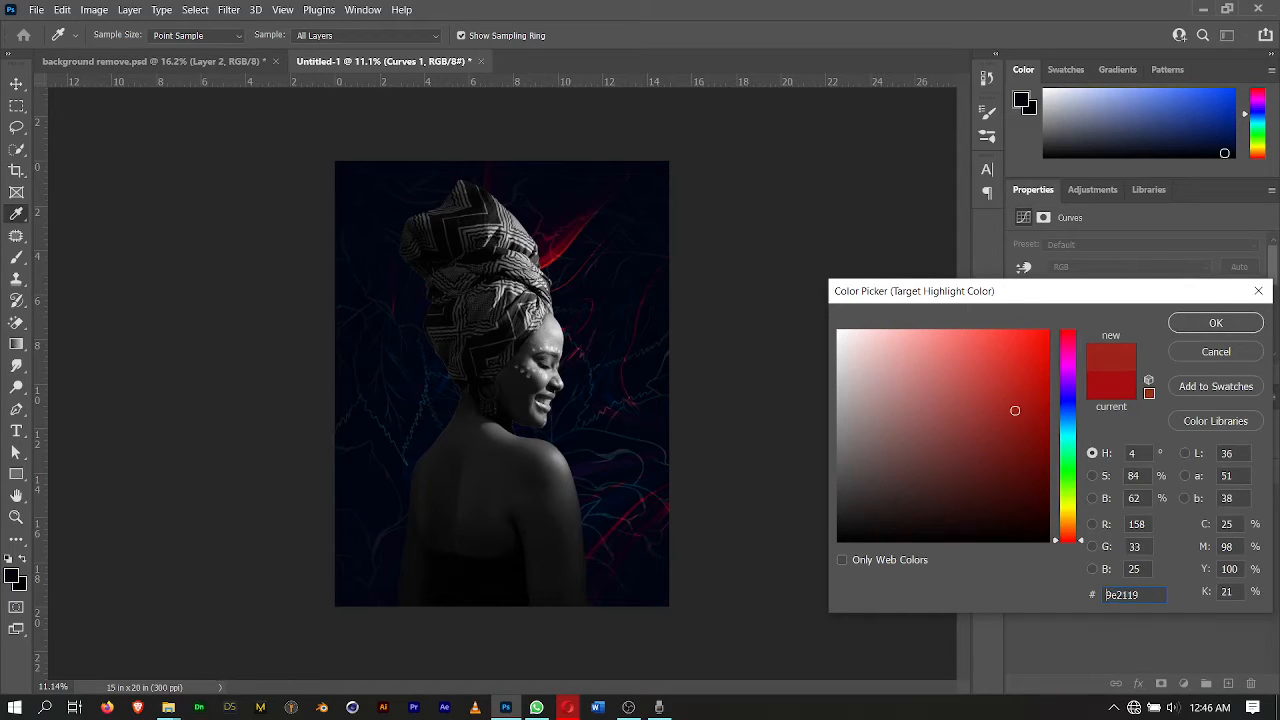
click(1215, 322)
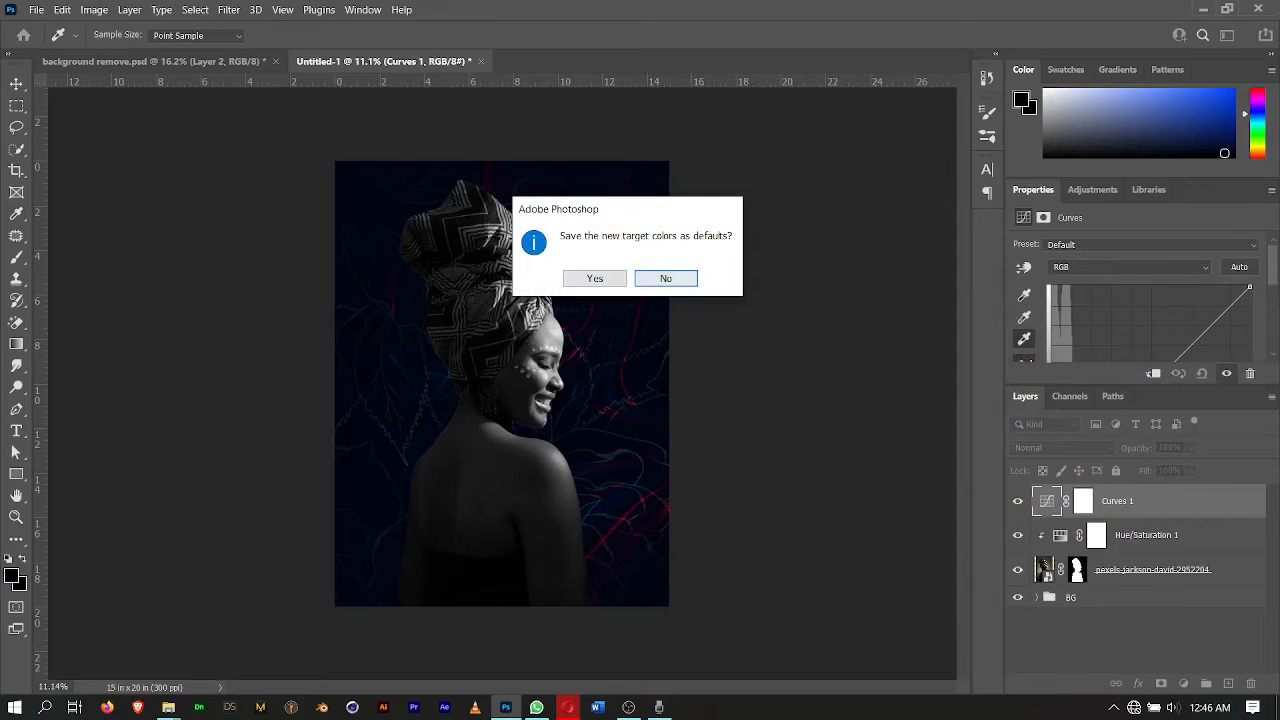
click(595, 278)
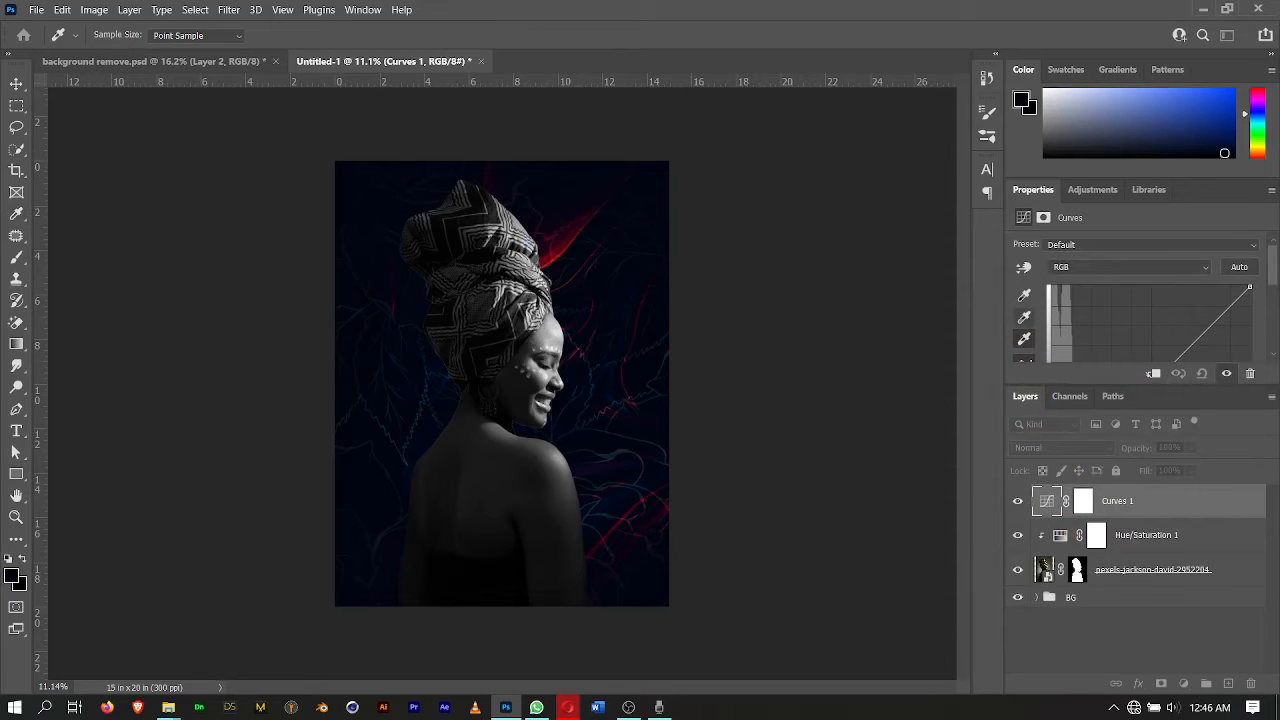
Set the Curves target midtone colour to 100e1a without saving it as a default.
double_click(1024, 317)
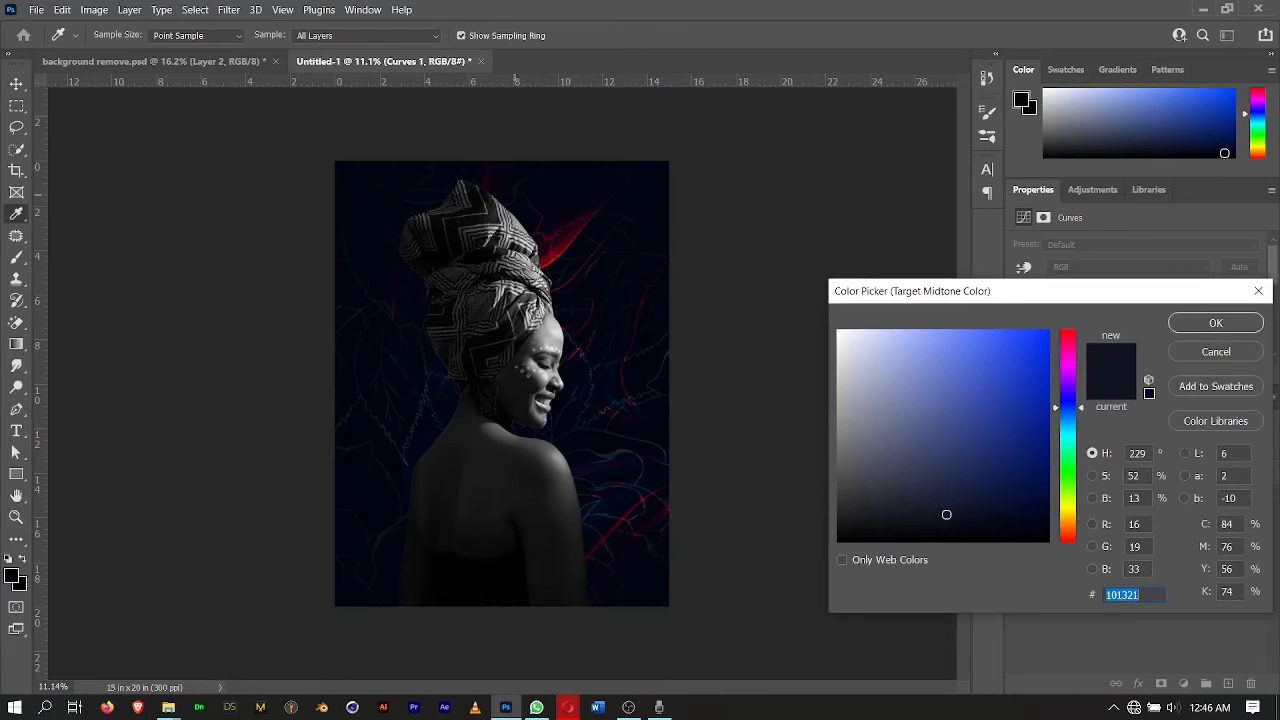
click(515, 195)
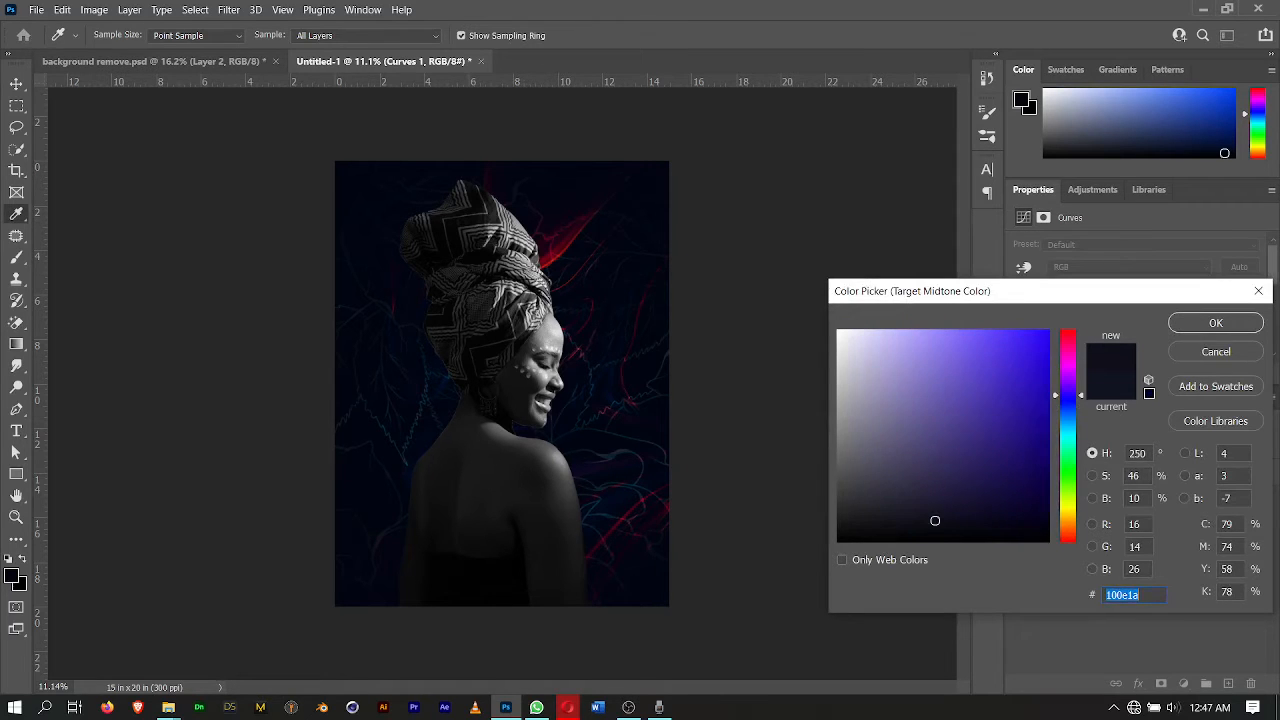
click(1216, 322)
click(663, 278)
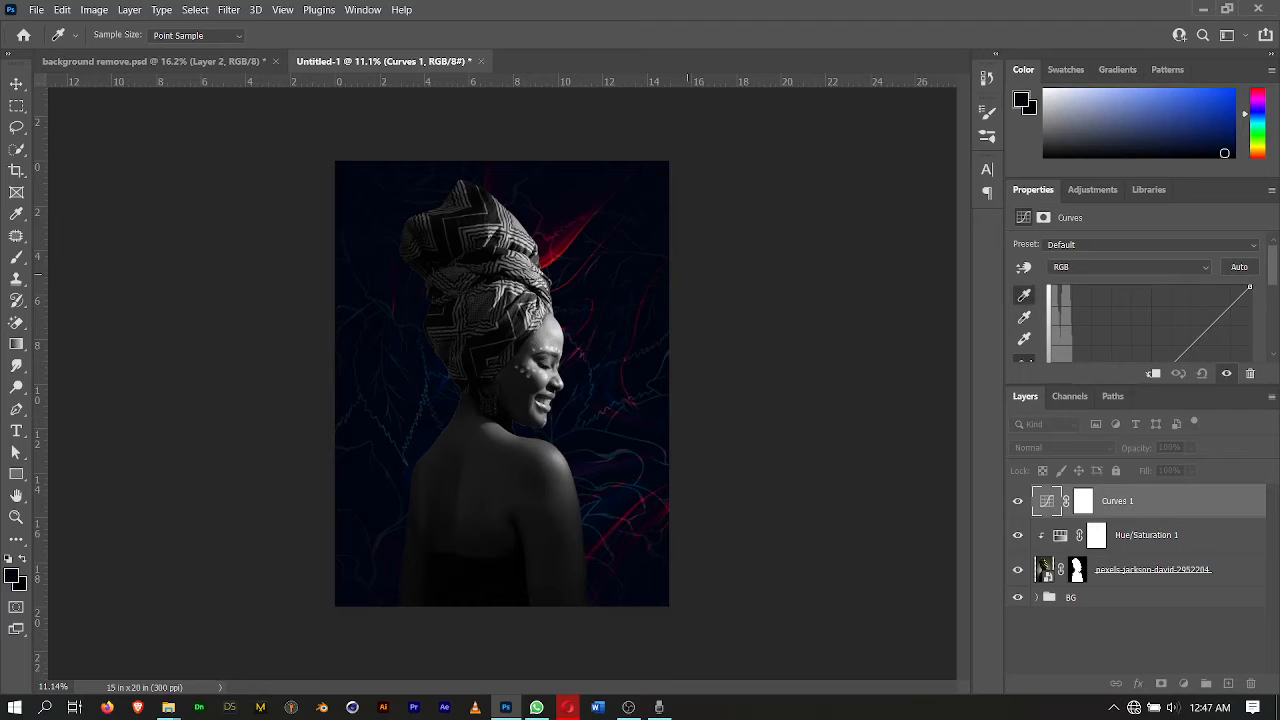
Apply the Curves shadow eyedropper to a black area and clip the Curves layer to the portrait.
click(491, 78)
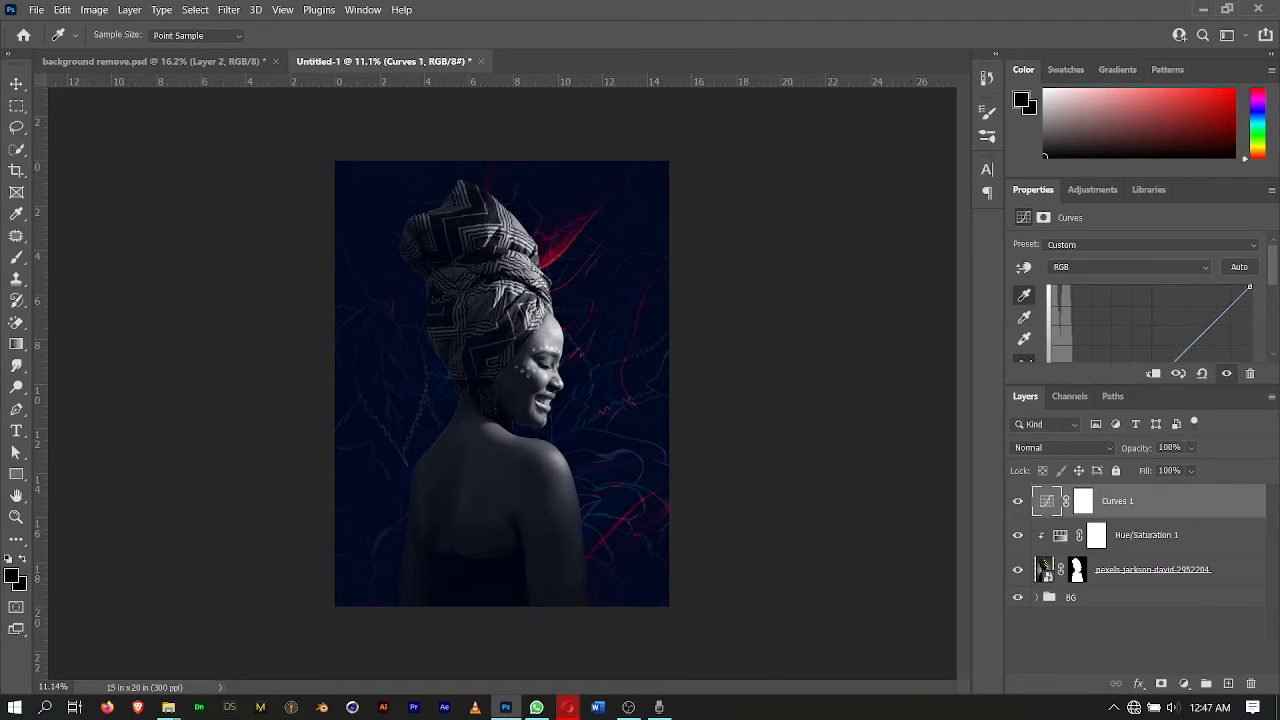
click(1152, 373)
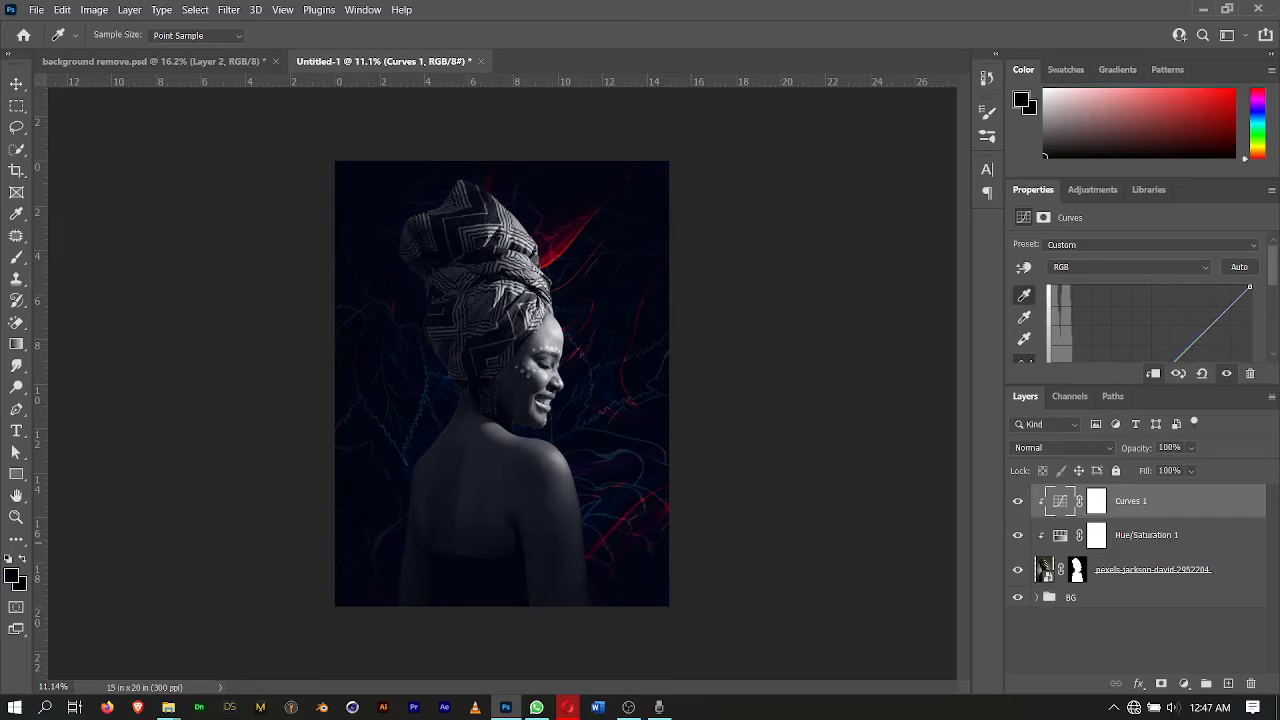
Try the Curves highlight eyedropper on the forehead and the midtone eyedropper on the headwrap, and undo both samples.
click(1024, 339)
click(553, 330)
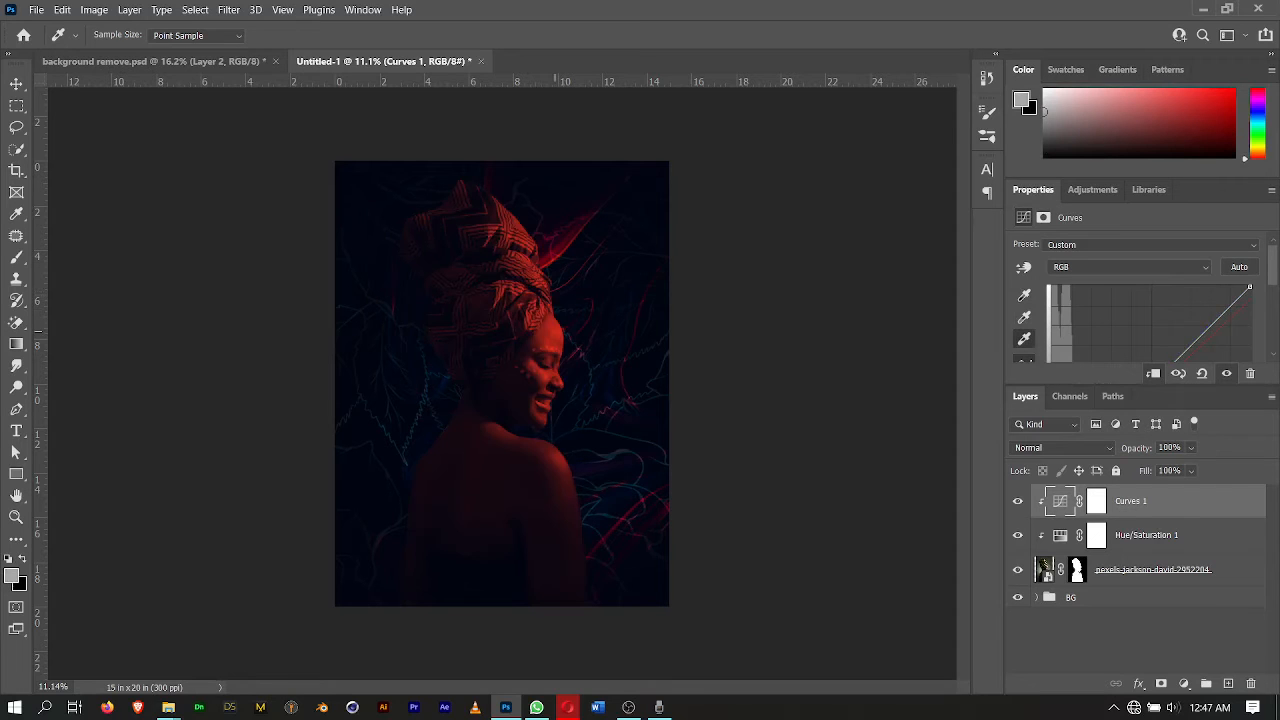
click(1024, 317)
click(478, 226)
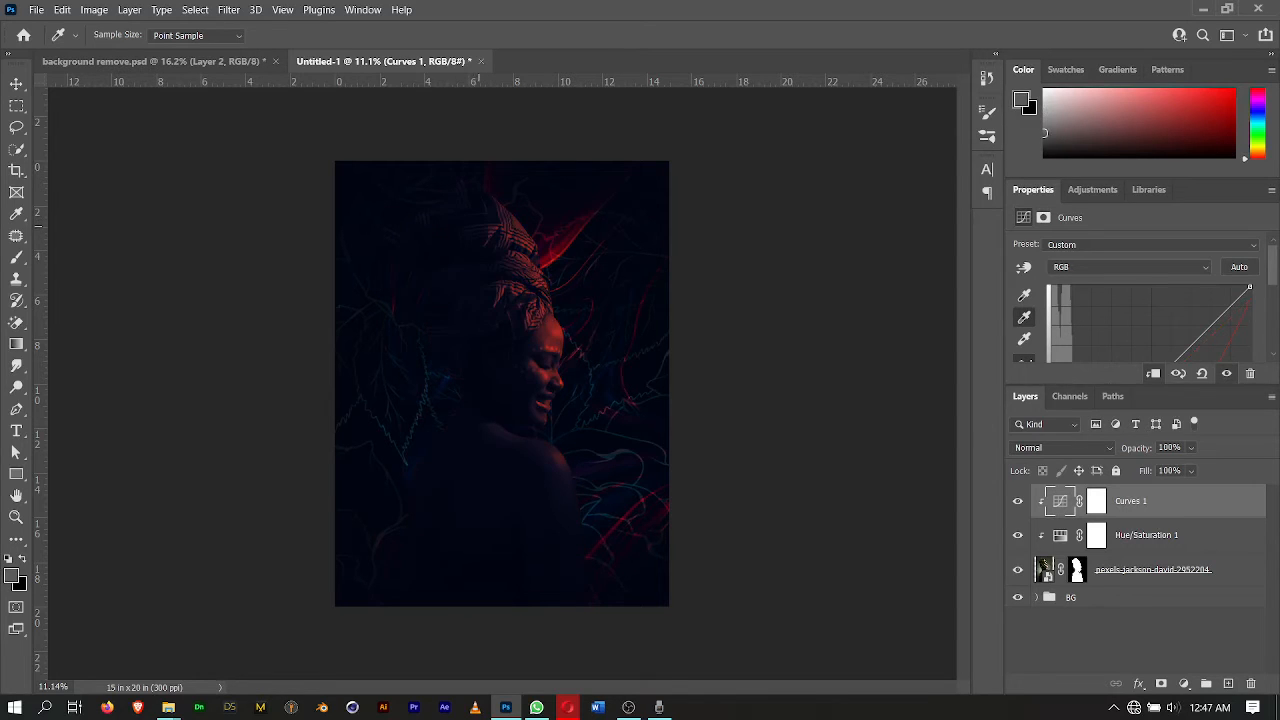
key(ctrl+z)
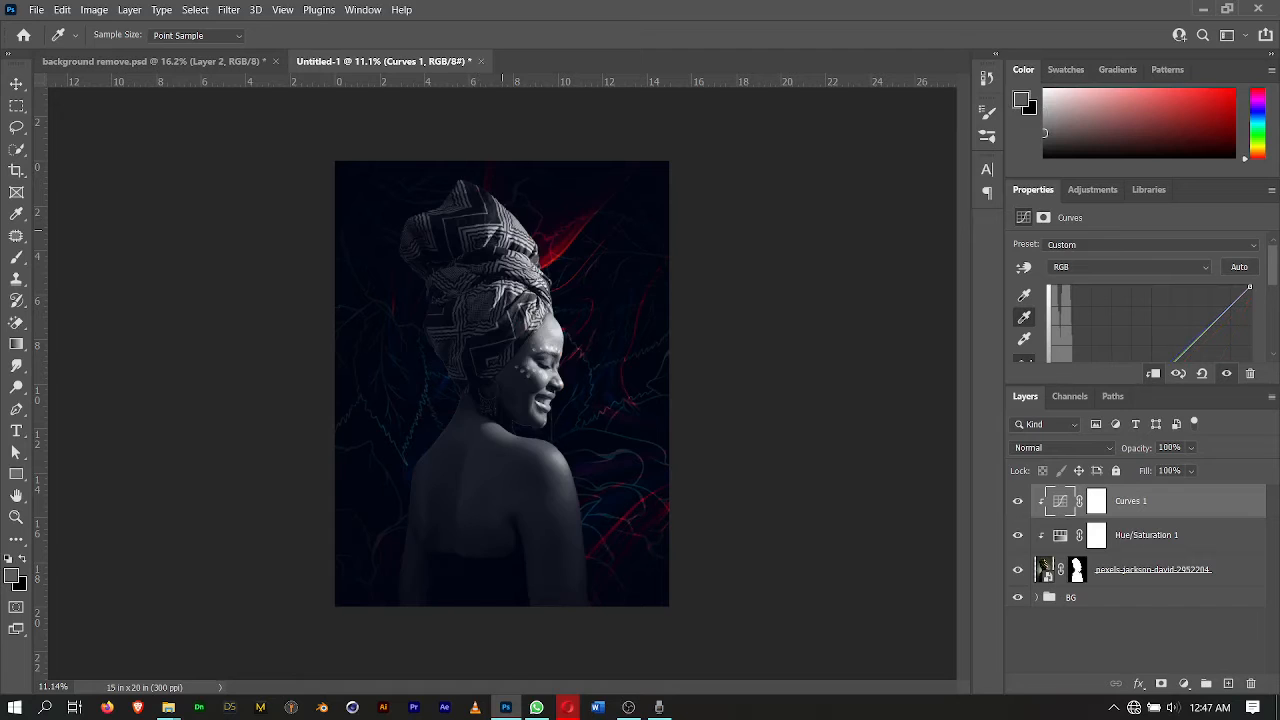
Sample a midtone point on the headwrap and a highlight point on the forehead with the Curves eyedroppers.
click(508, 237)
click(1024, 339)
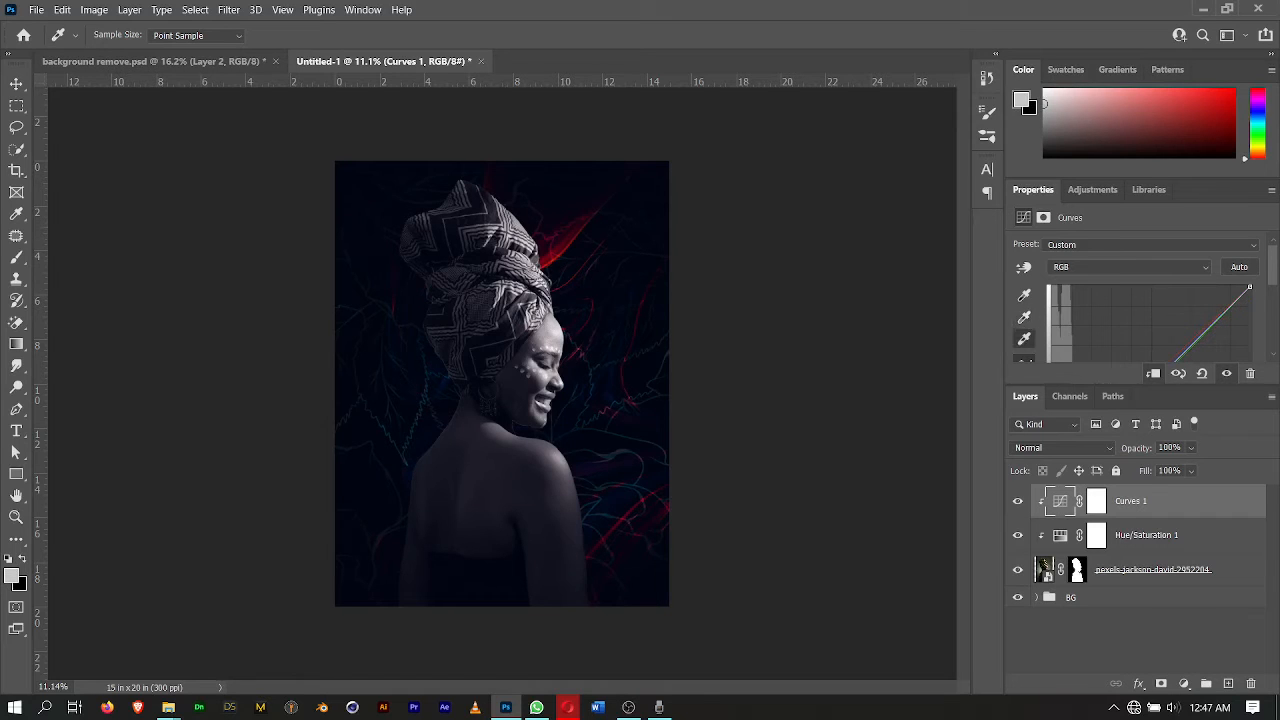
click(561, 334)
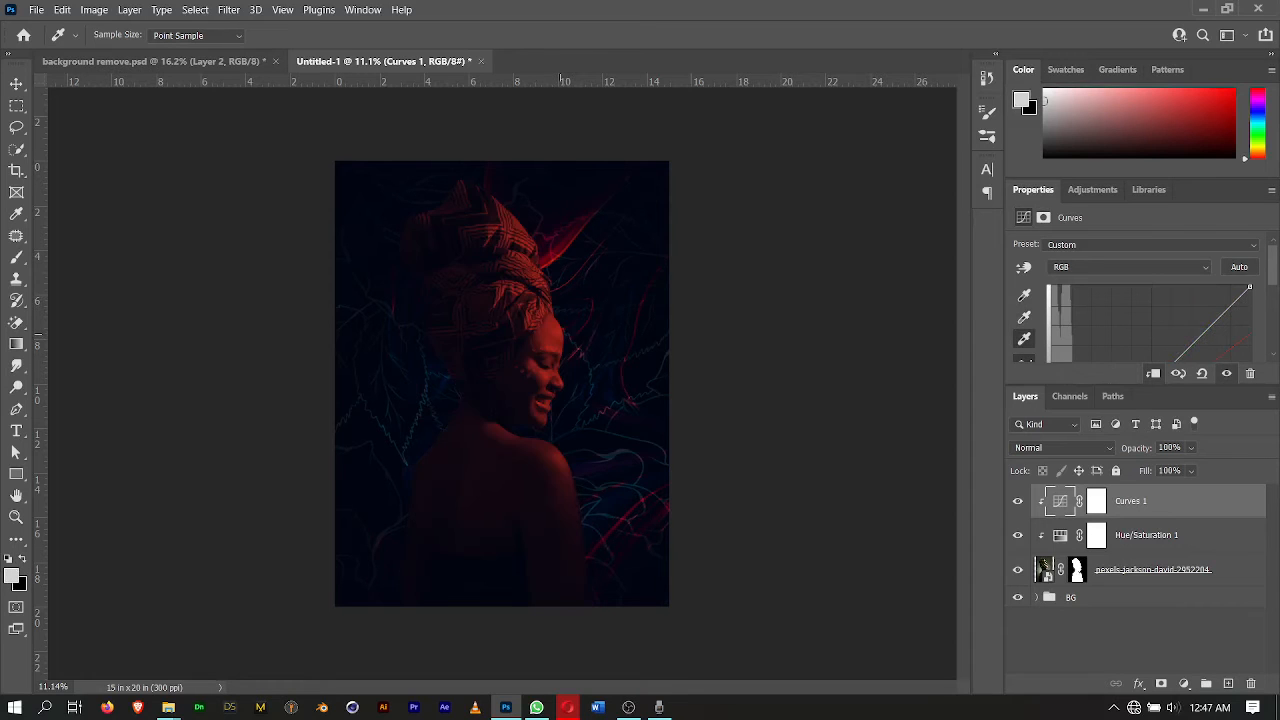
key(v)
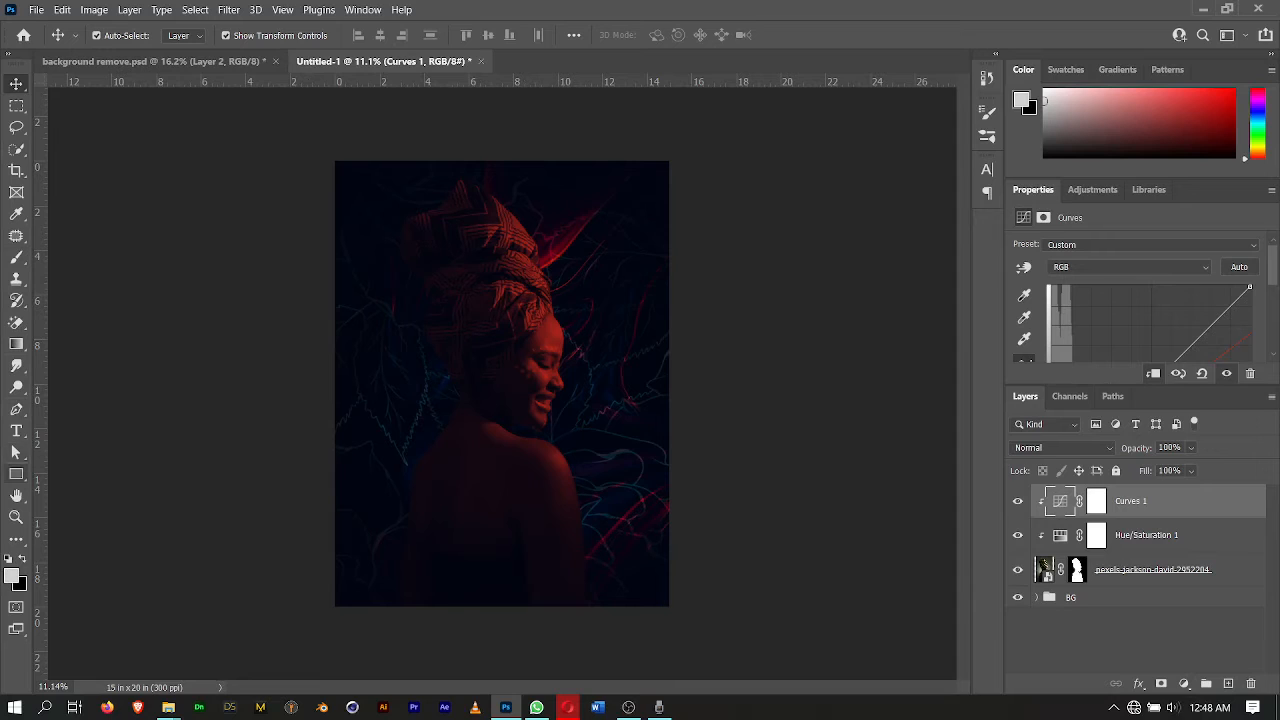
Draw a circle about 3487 px in diameter around the woman's head and headwrap with the Ellipse tool.
right_click(16, 474)
click(92, 474)
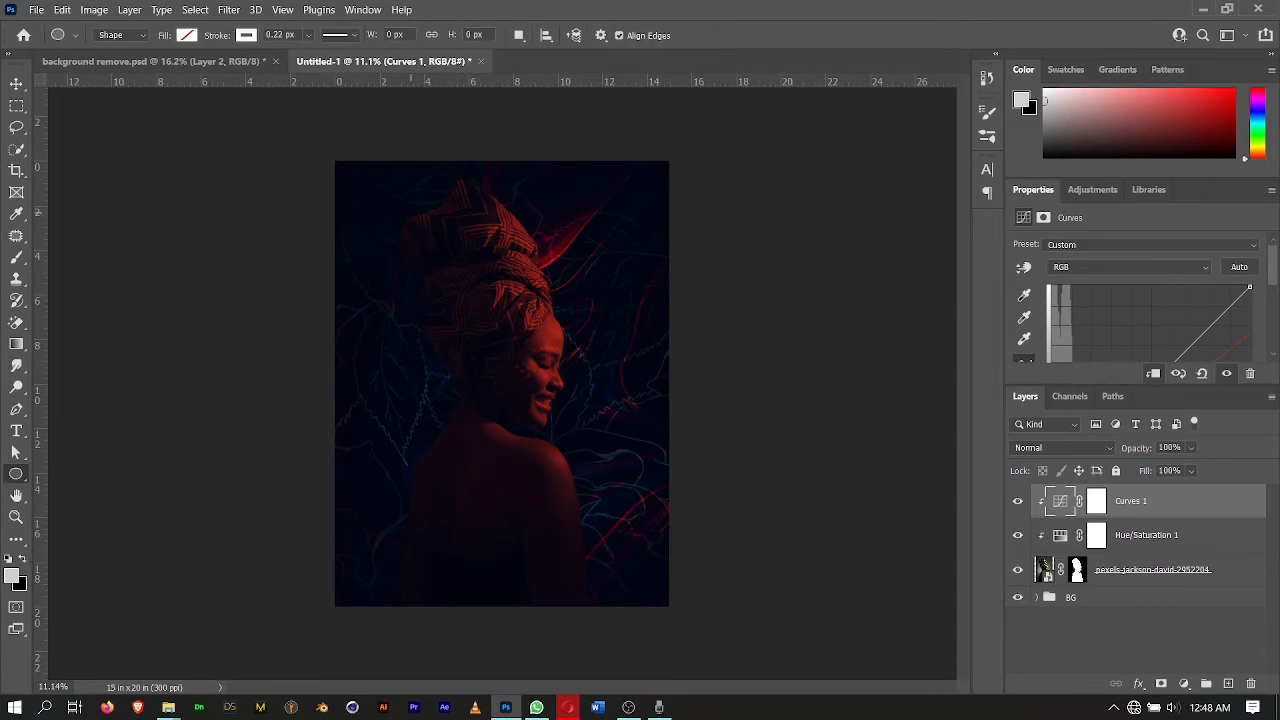
drag(384, 188, 644, 448)
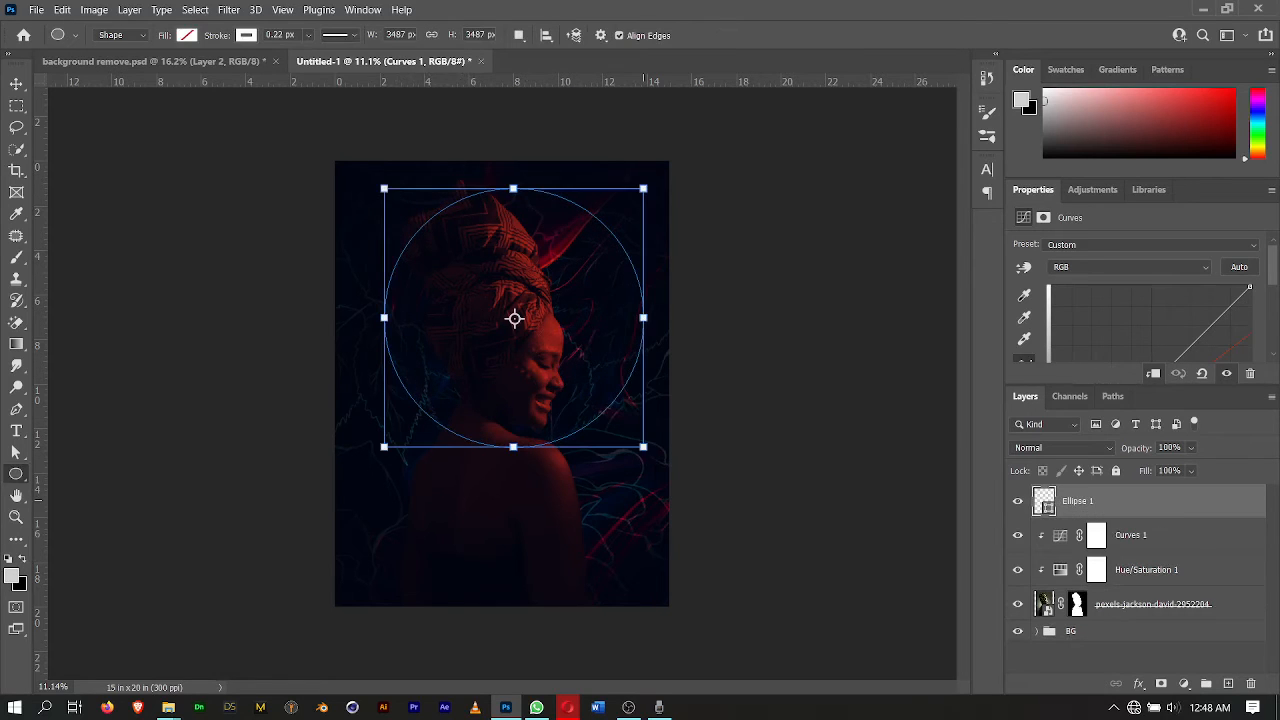
Set the circle's fill colour to white, ffffff.
click(187, 35)
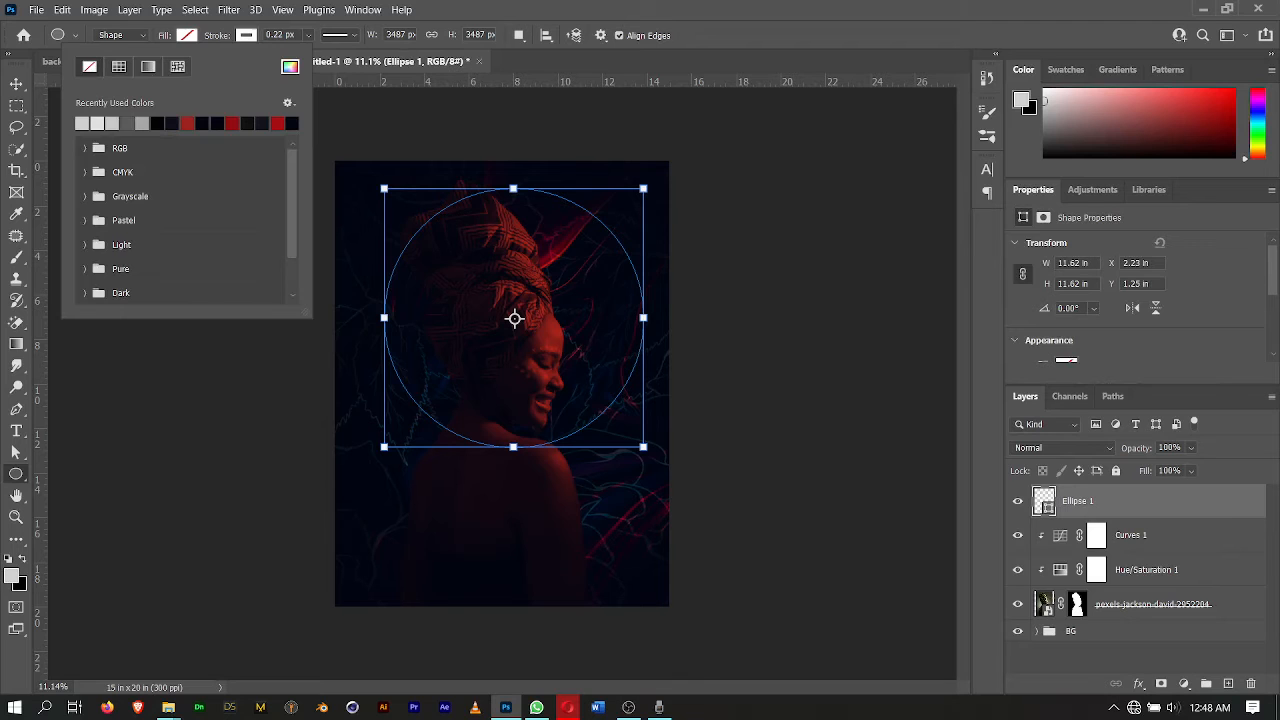
click(290, 67)
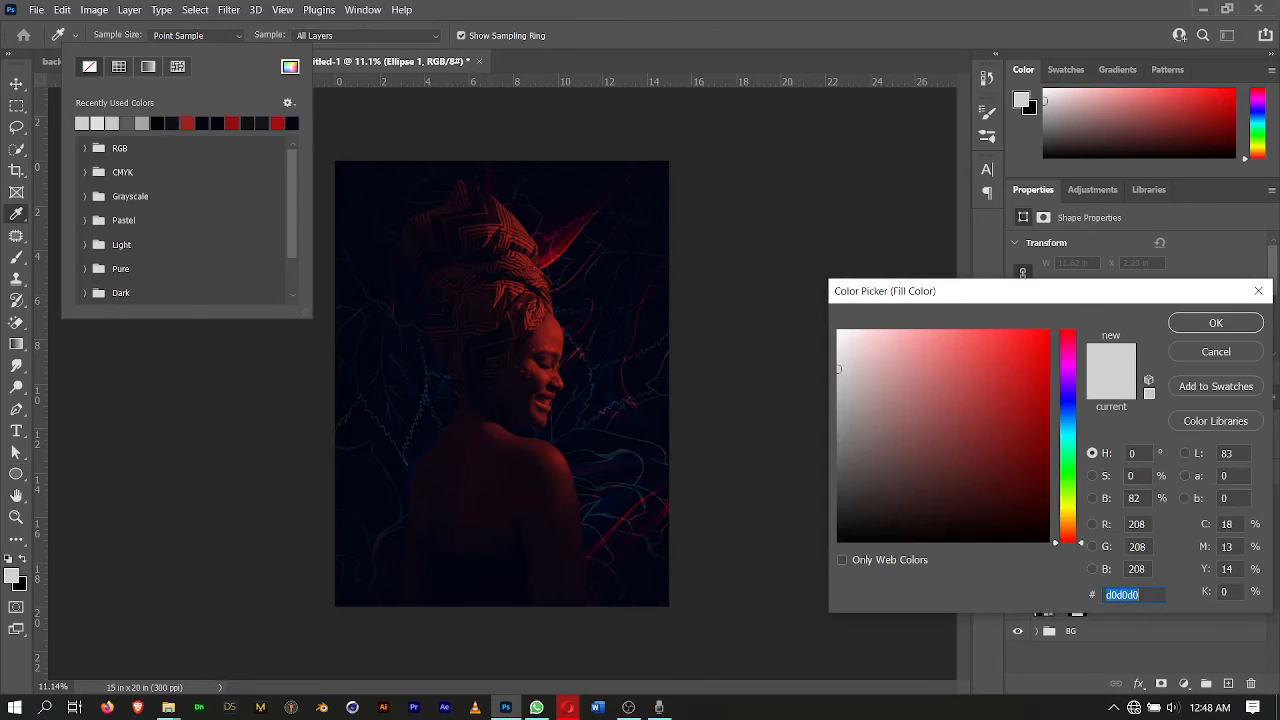
text(ffffff)
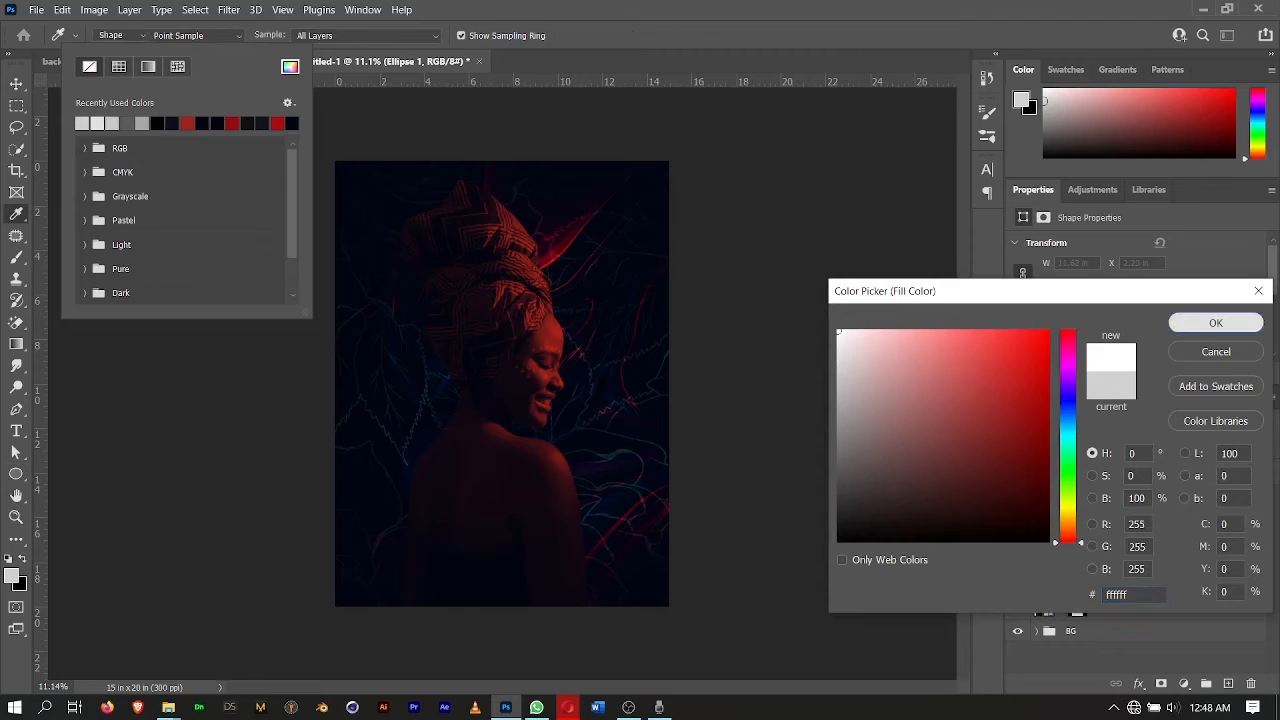
click(1216, 323)
Move the circle's layer beneath the portrait layer and position the circle behind the woman's head.
click(16, 84)
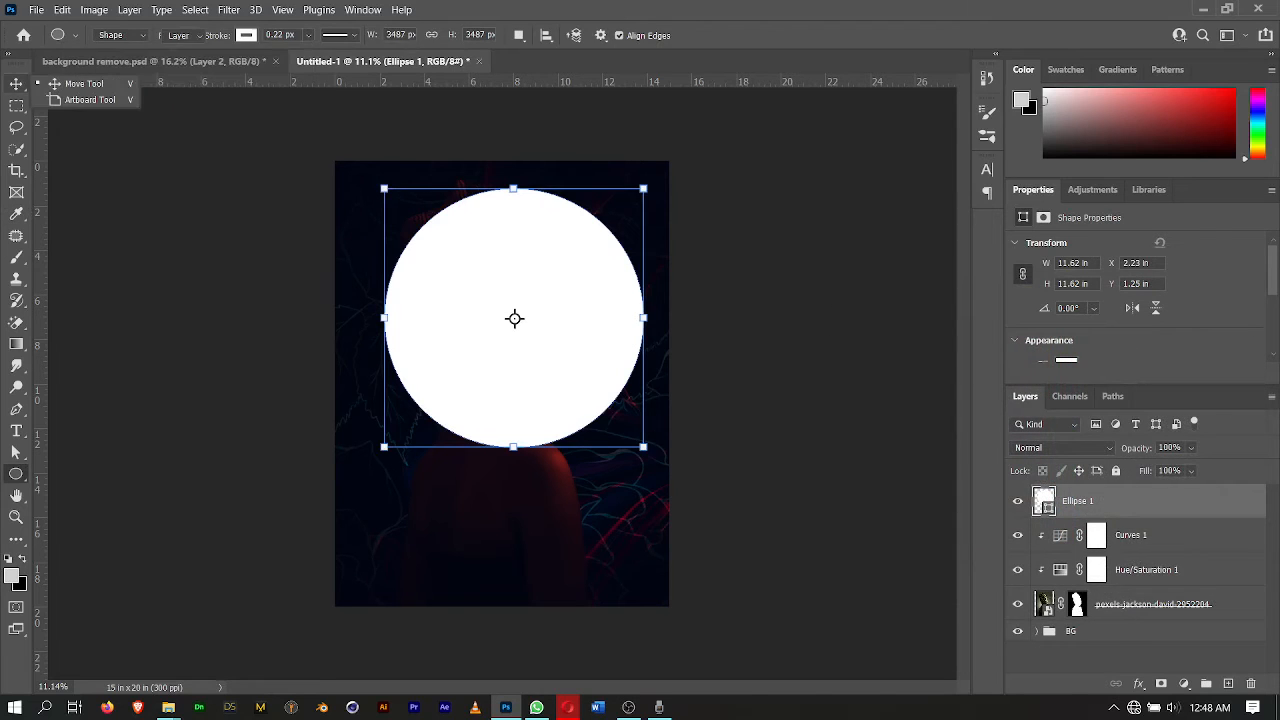
click(1170, 657)
drag(1130, 501, 1130, 620)
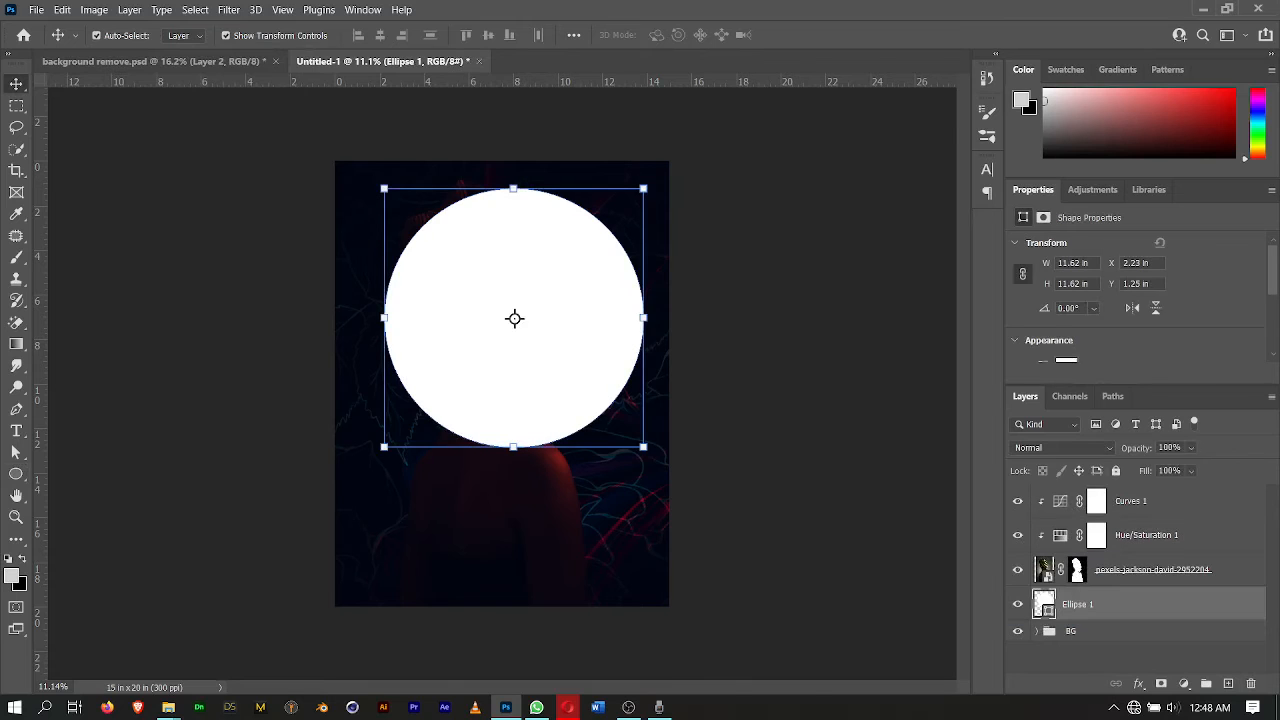
drag(598, 293, 581, 321)
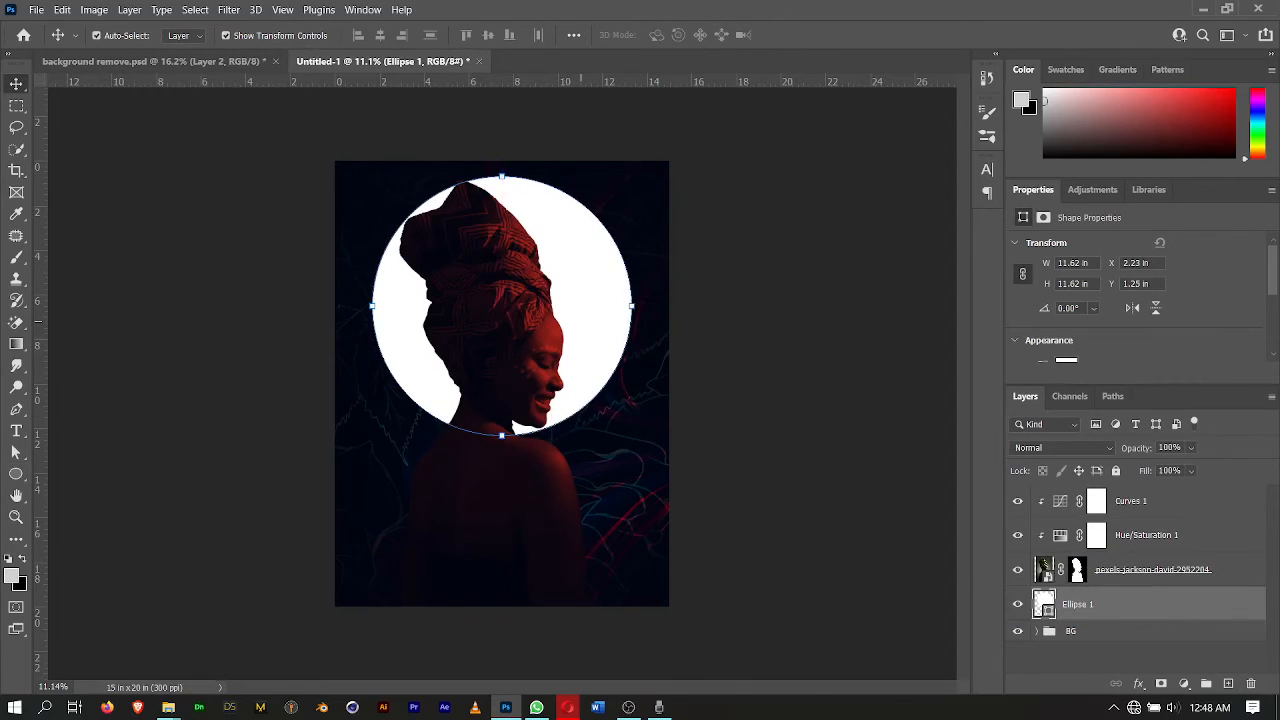
click(784, 291)
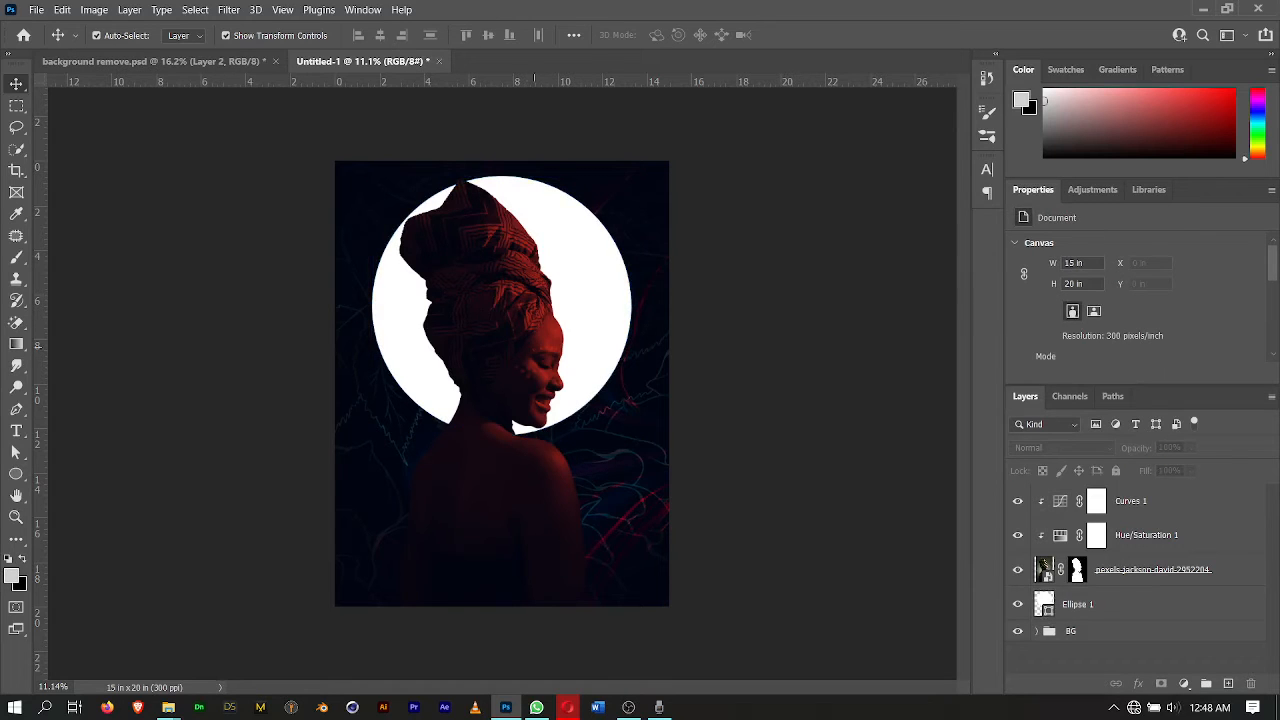
Add a Curves adjustment layer above all layers and lower the middle of its RGB curve to darken the composition.
click(1184, 683)
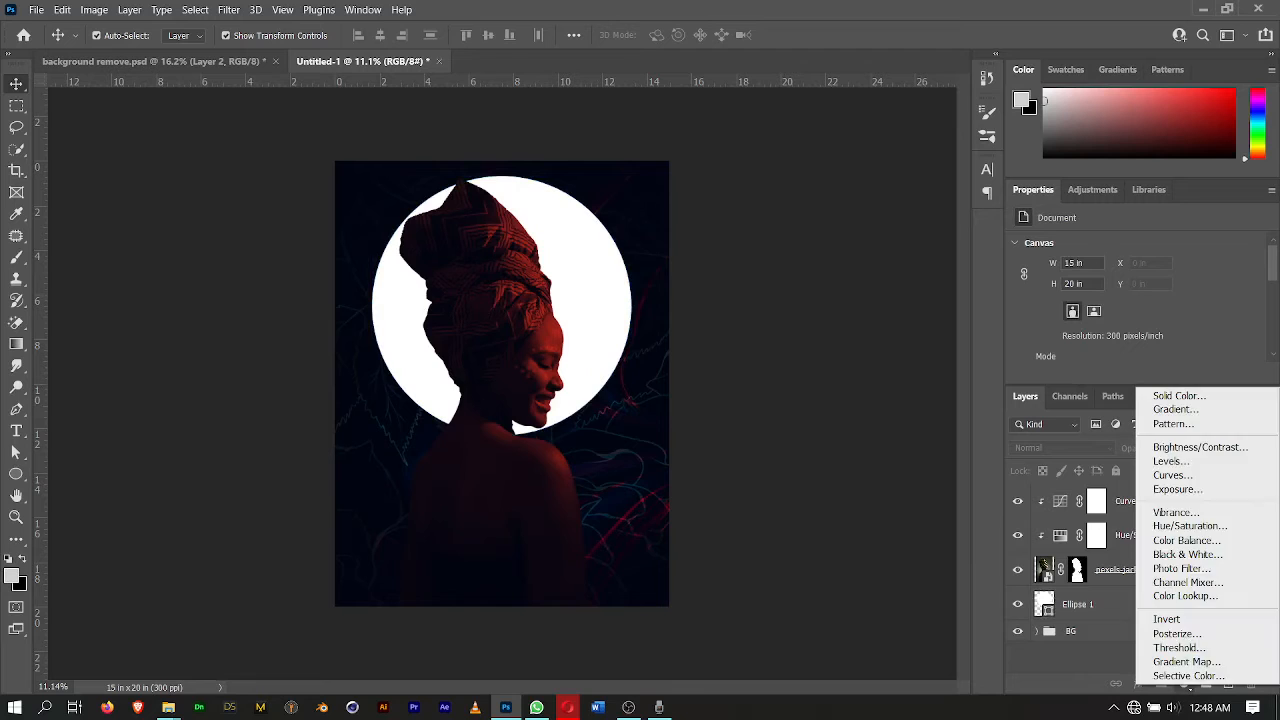
click(1160, 500)
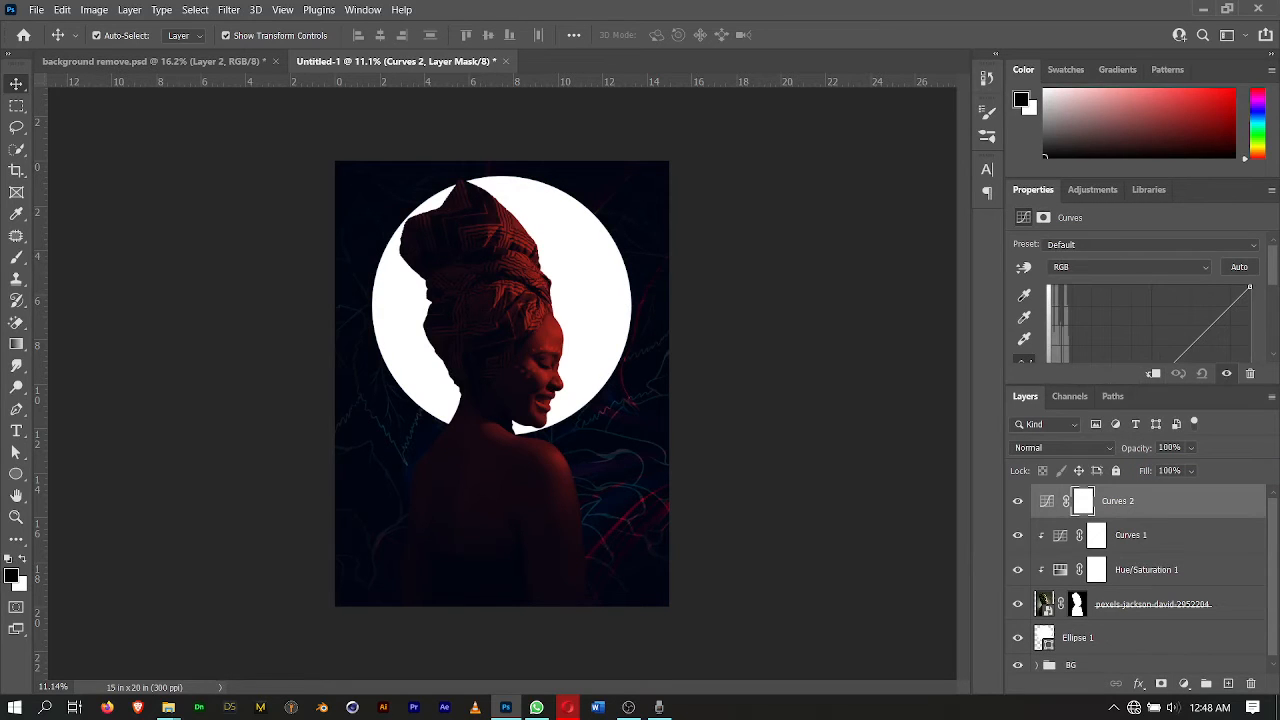
scroll(1140, 300, down, 2)
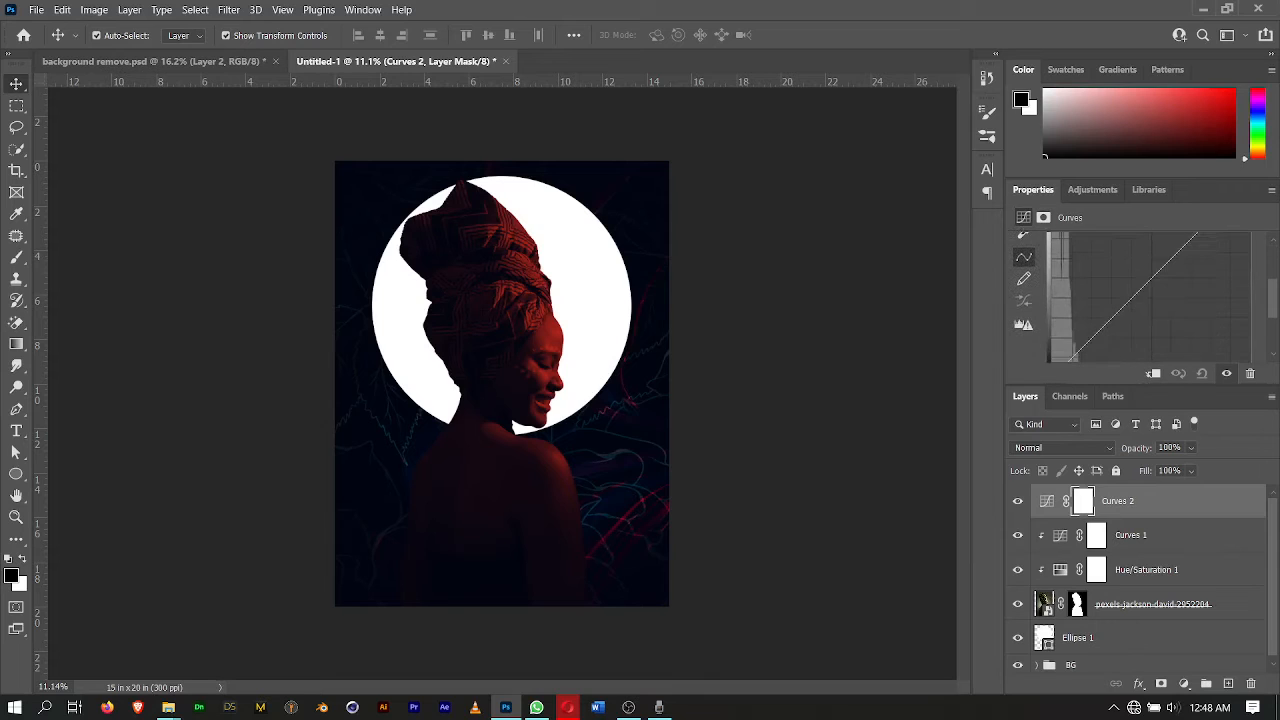
click(1148, 282)
drag(1148, 282, 1158, 296)
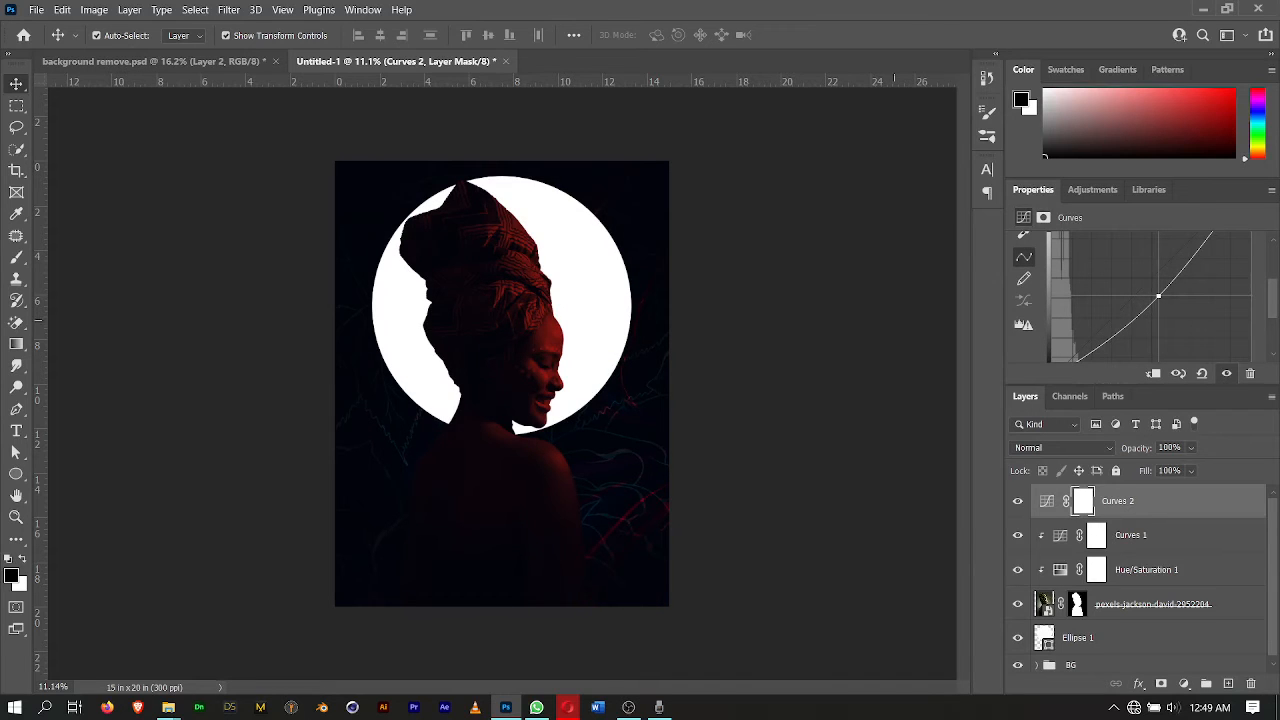
Paint black with a soft brush on the upper Curves layer's mask over the woman's face and headwrap, varying the brush size.
click(16, 257)
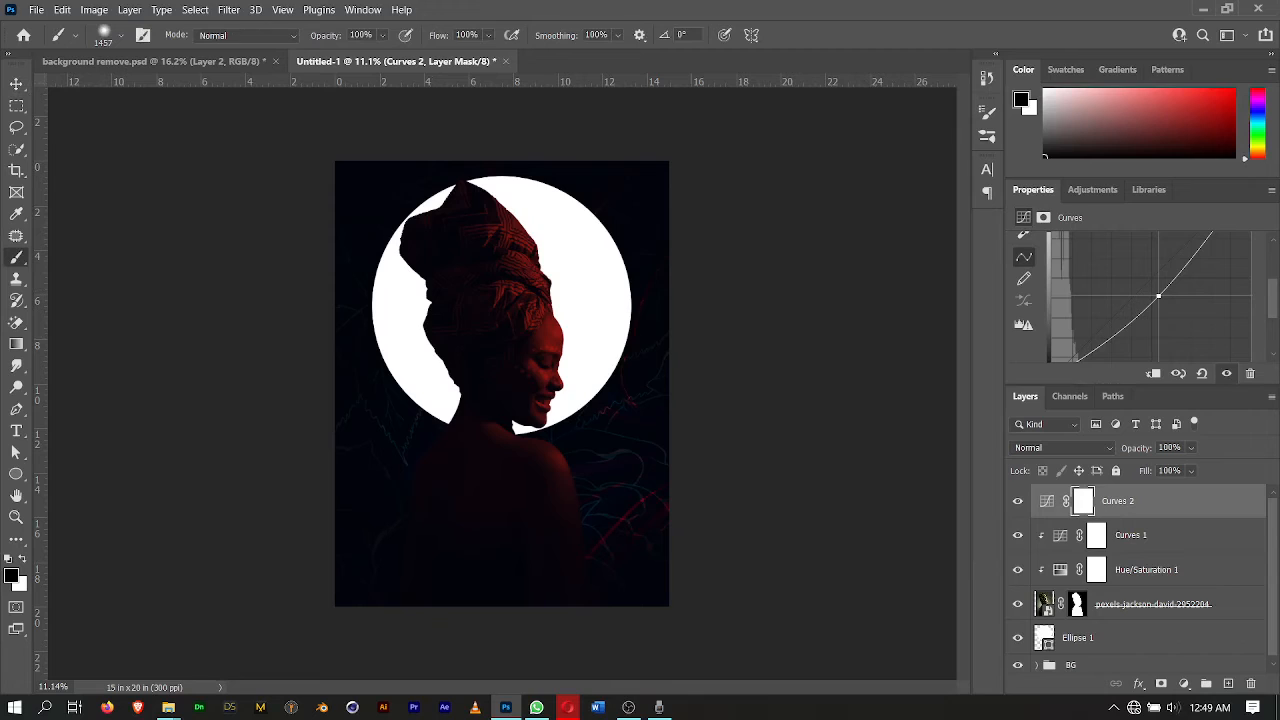
click(1083, 501)
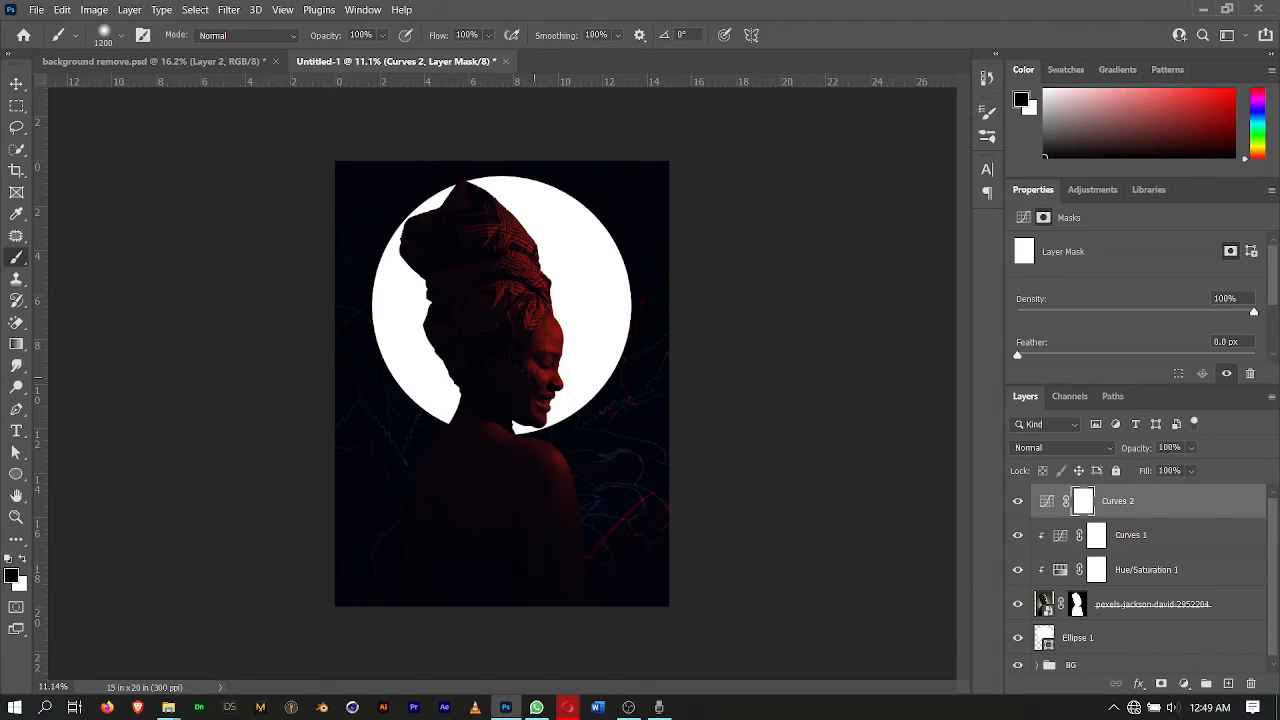
click(544, 376)
click(539, 352)
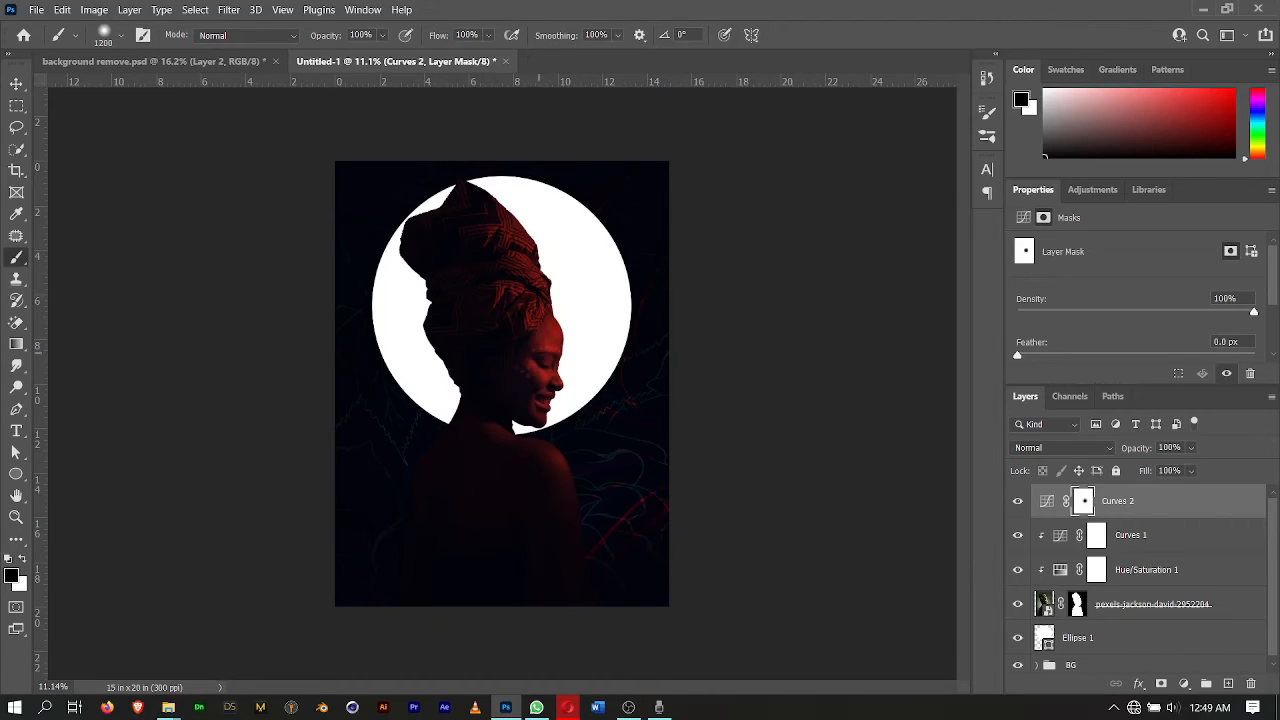
key(bracketleft)
key(bracketleft)
key(bracketleft)
key(bracketleft)
key(bracketleft)
key(bracketleft)
key(bracketright)
key(bracketright)
key(v)
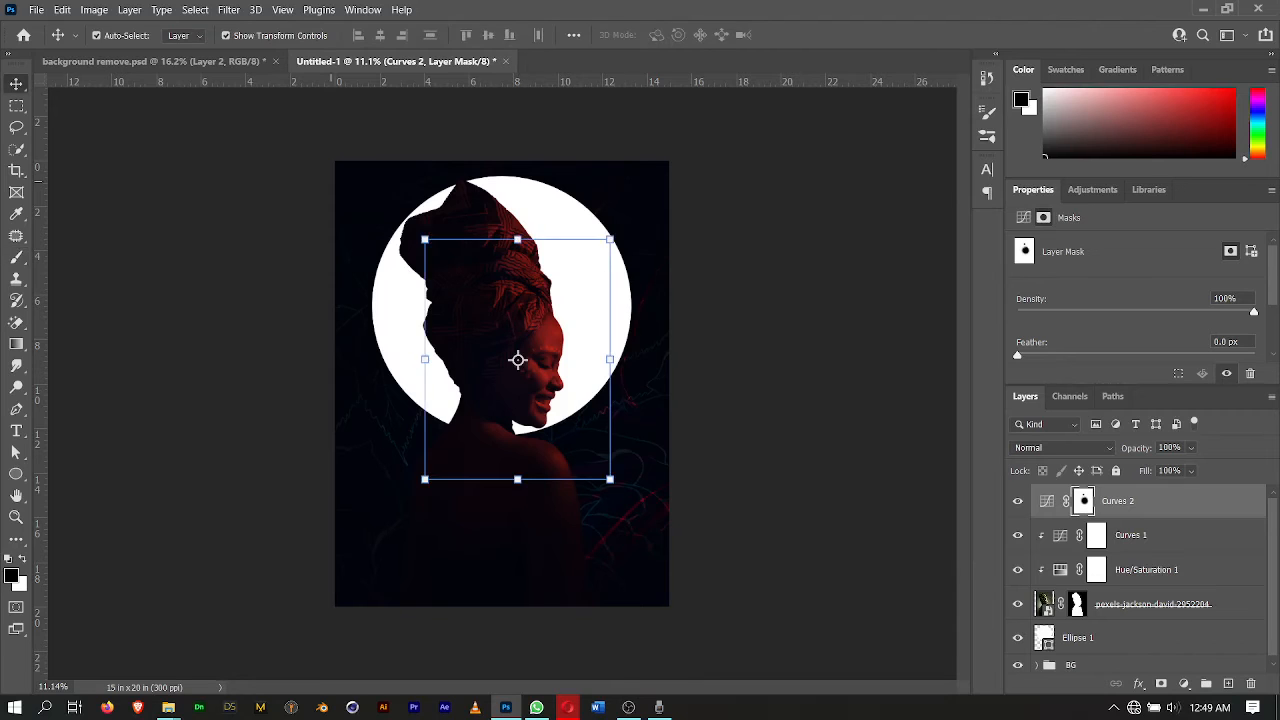
click(745, 282)
scroll(502, 383, up, 1)
scroll(502, 383, down, 2)
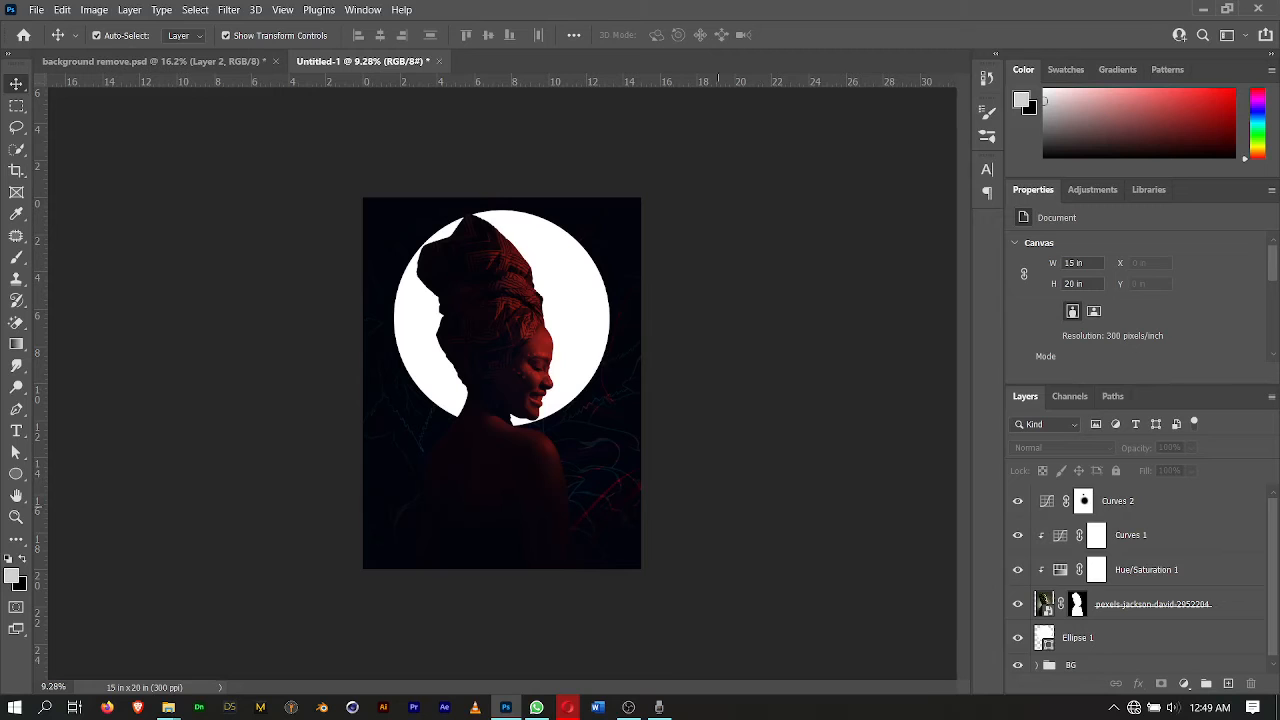
scroll(1135, 582, down, 1)
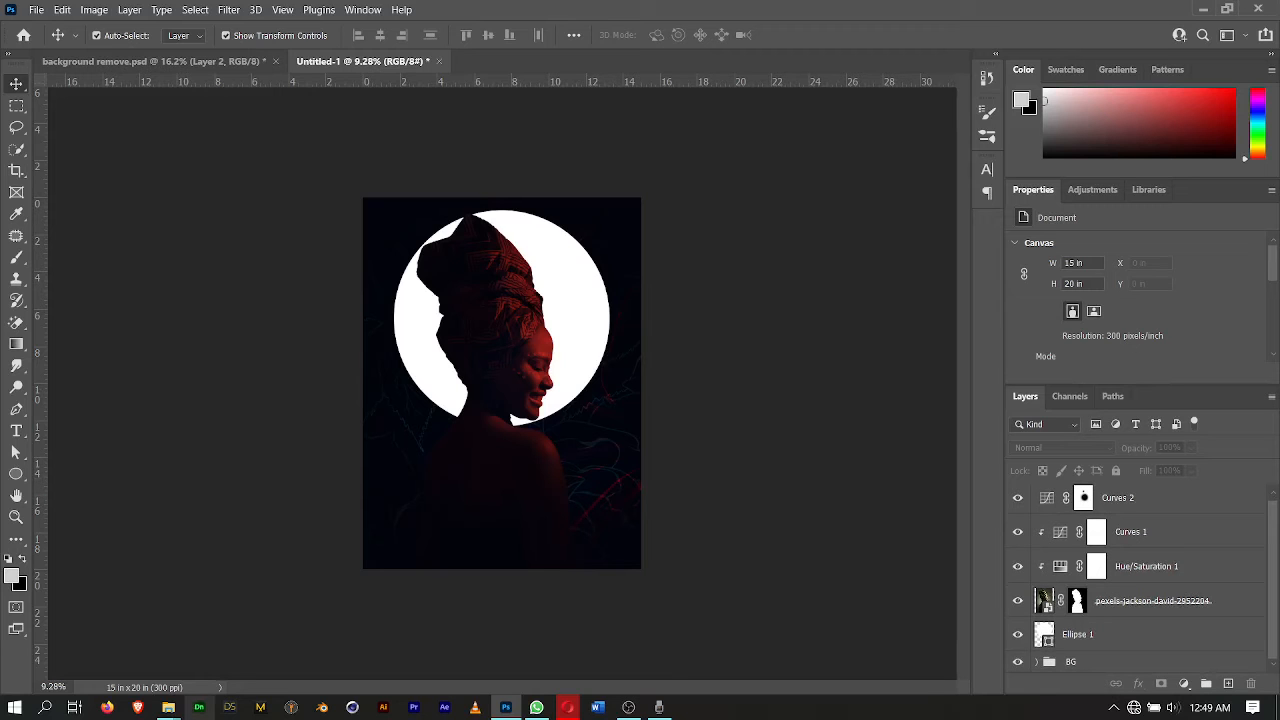
Place the cute purple flower image from the photoshop change BG tutorials folder and position it on the side of the woman's head.
click(168, 707)
click(546, 634)
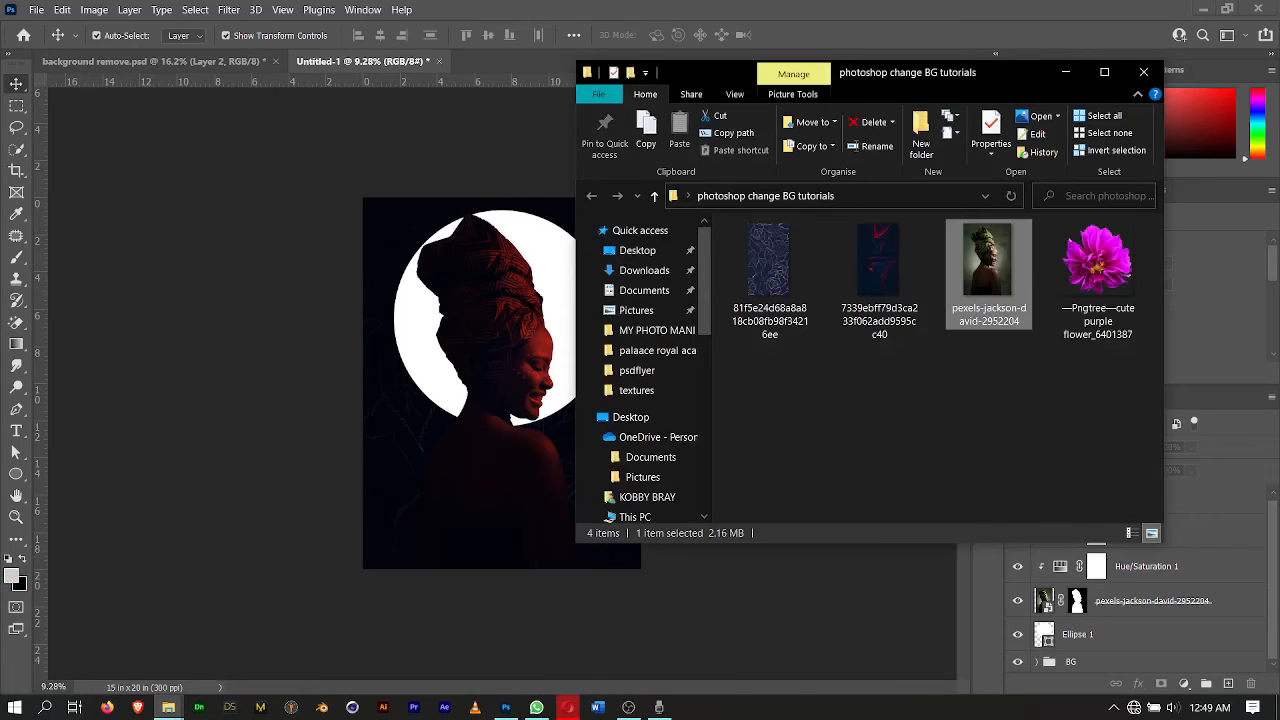
drag(1098, 265, 500, 340)
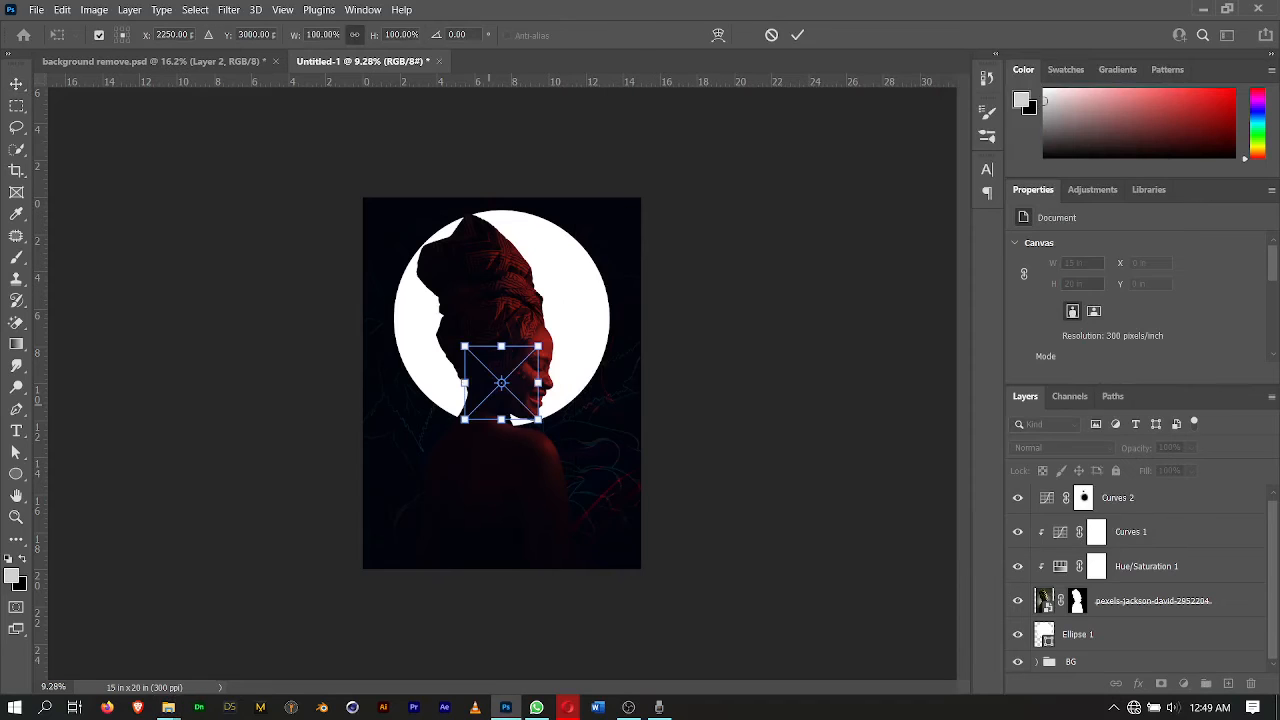
click(797, 35)
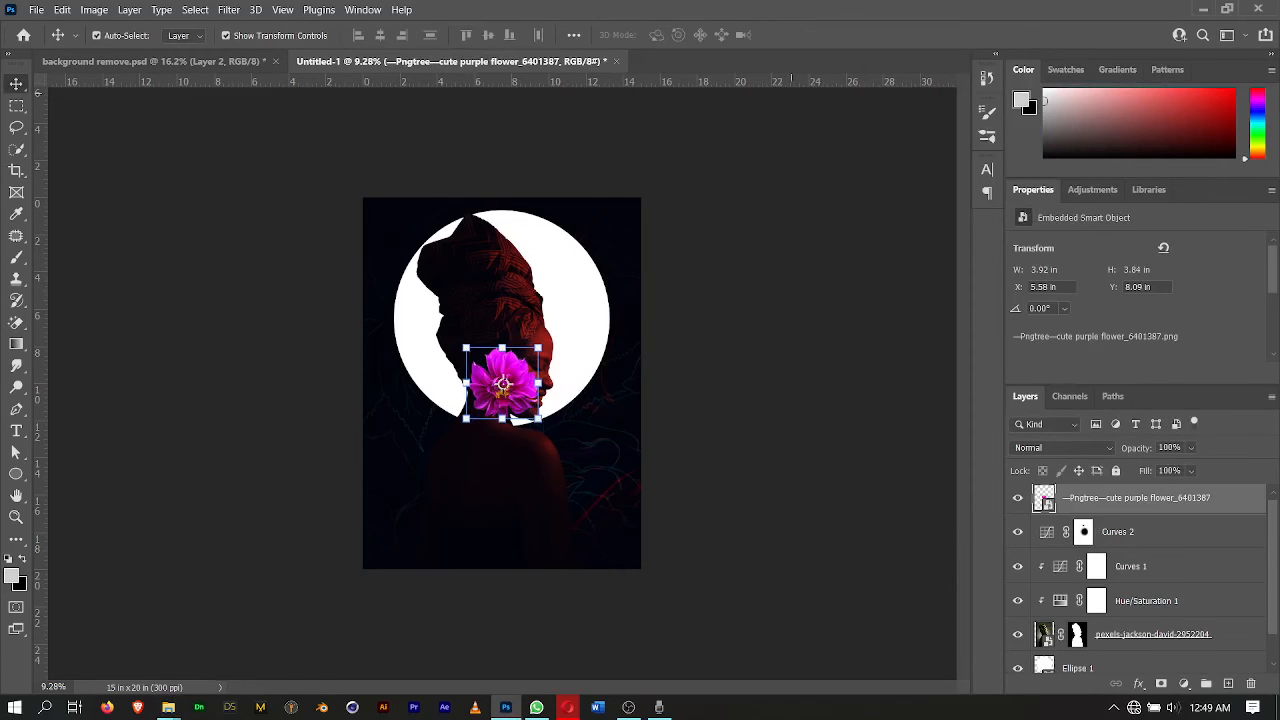
drag(495, 384, 452, 396)
Duplicate the flower, scale the copy to 257.39%, and place it partly outside the canvas's lower-right corner.
shift+click(486, 356)
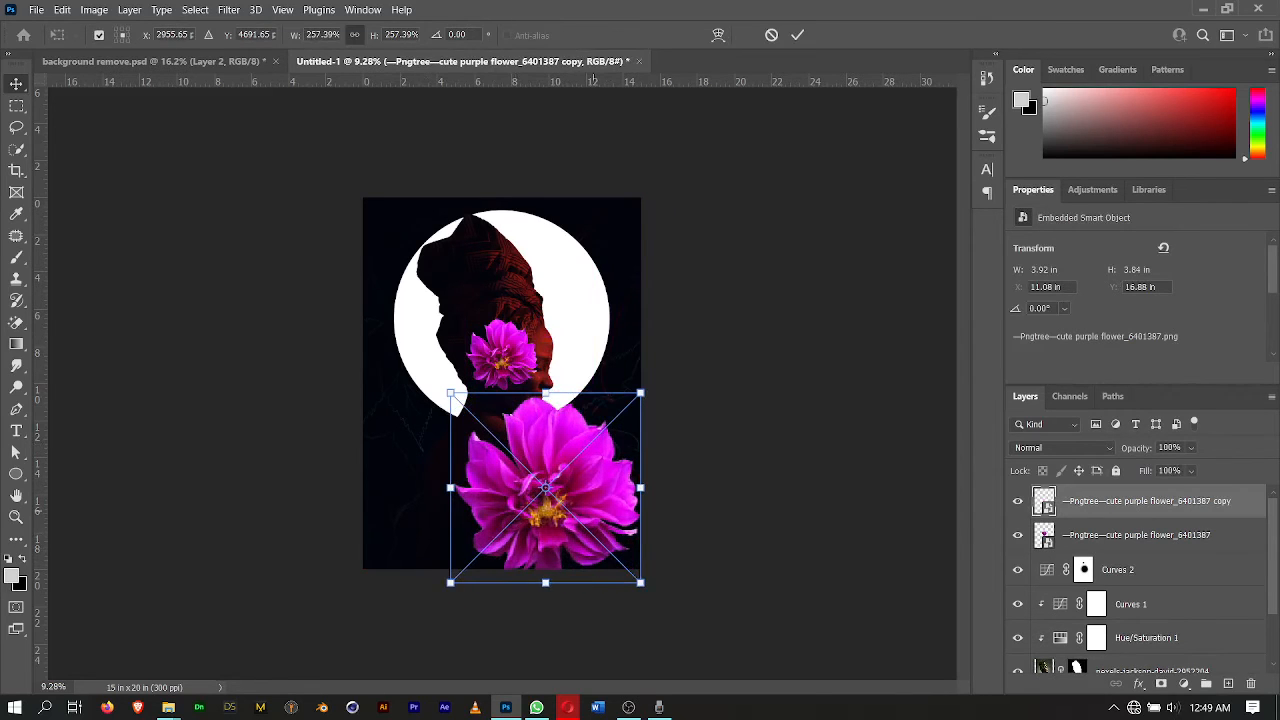
drag(520, 432, 553, 485)
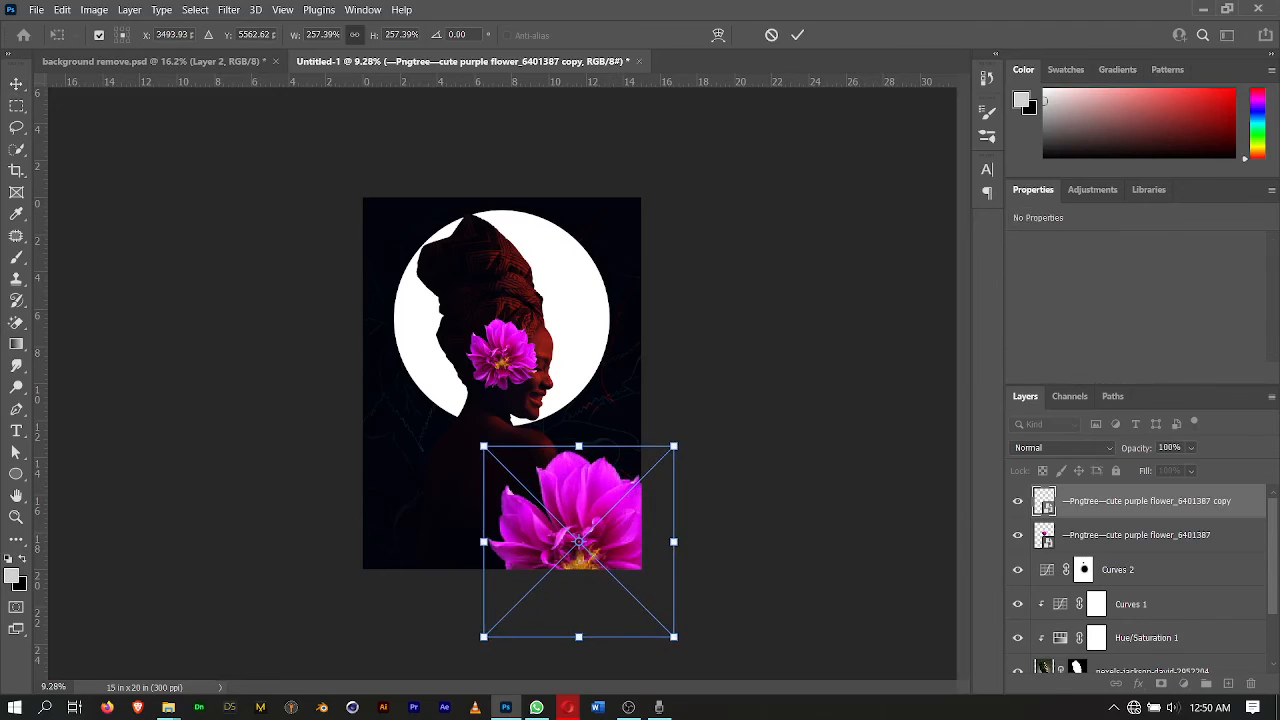
click(797, 35)
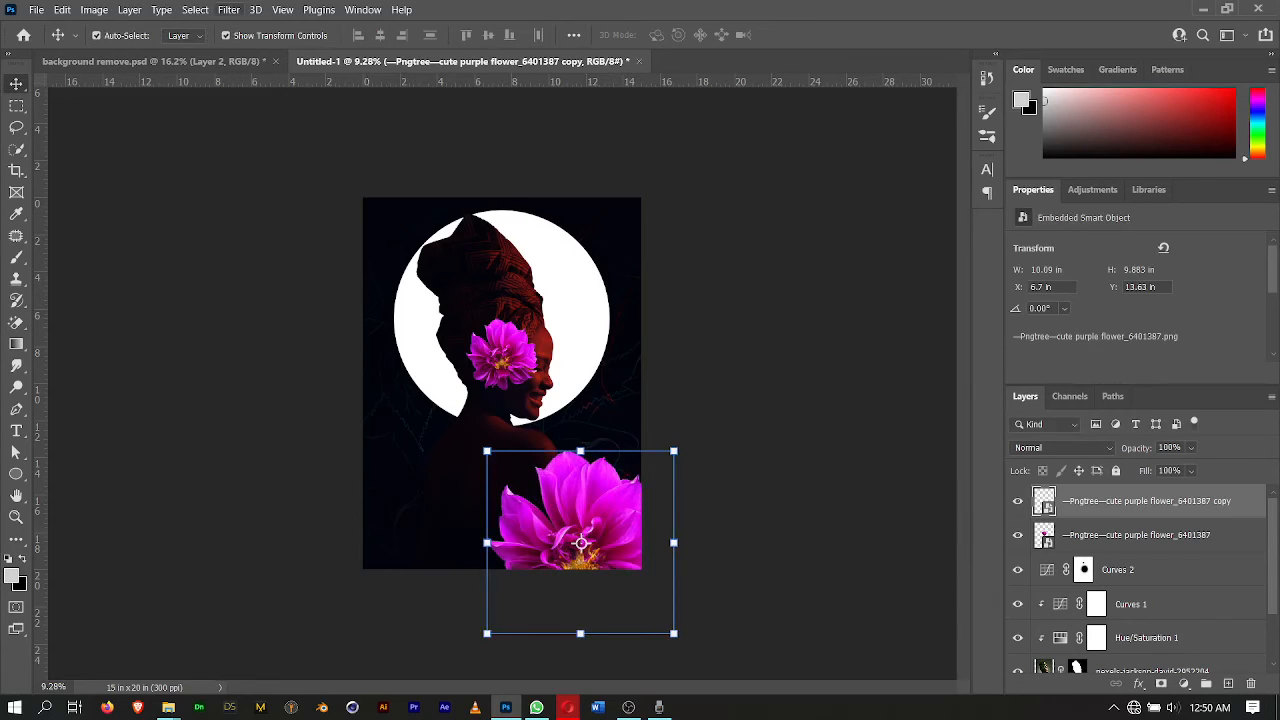
Apply a Motion Blur with a -90° angle and a 173-pixel distance to the enlarged flower copy.
click(228, 9)
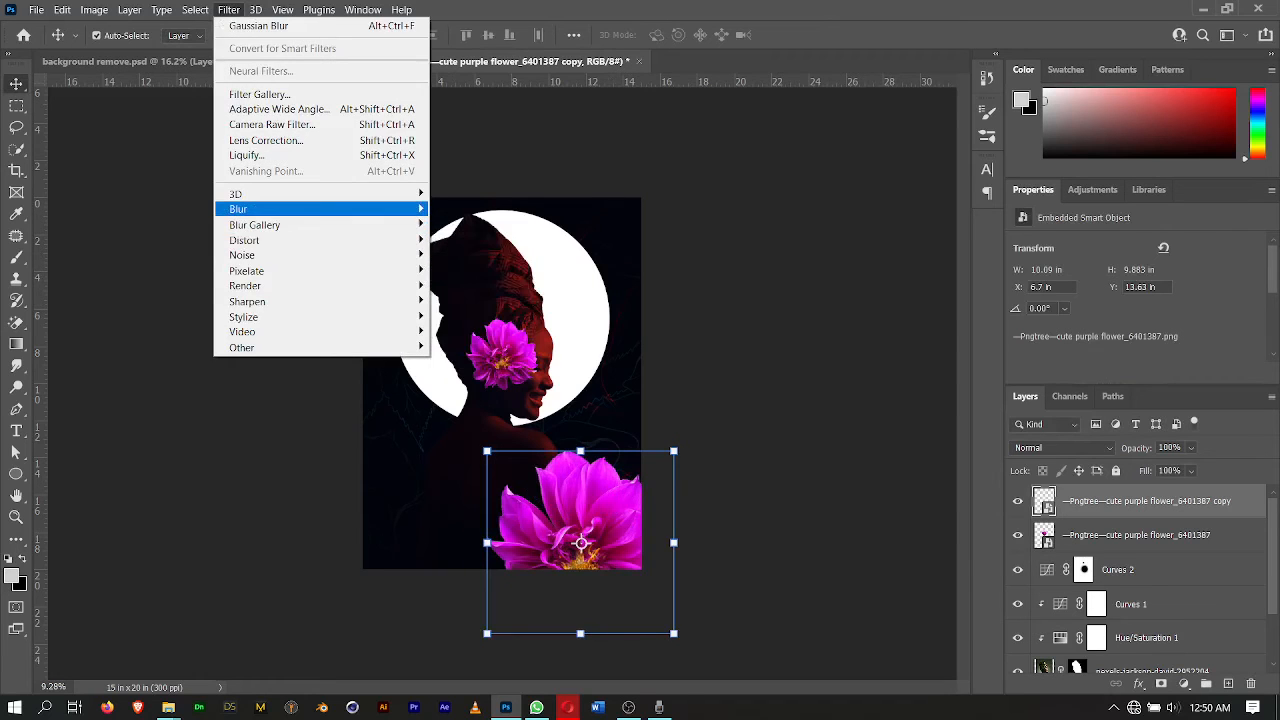
mouse_move(250, 209)
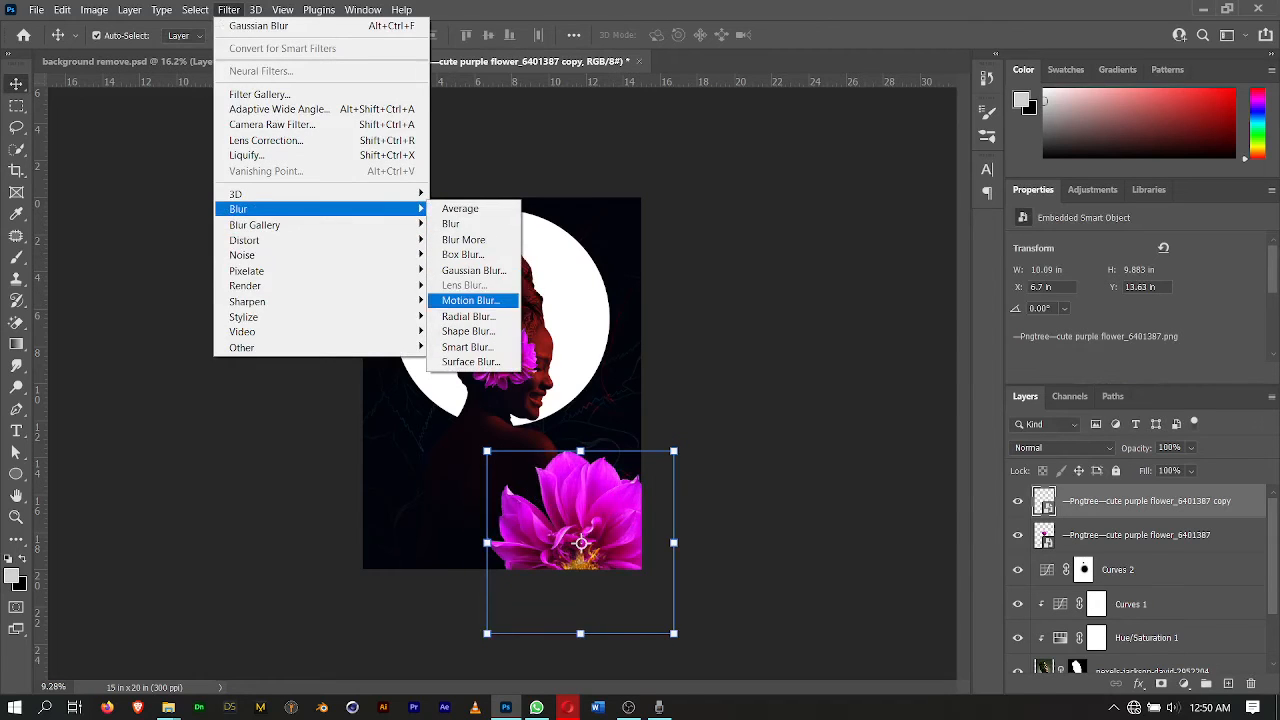
click(470, 300)
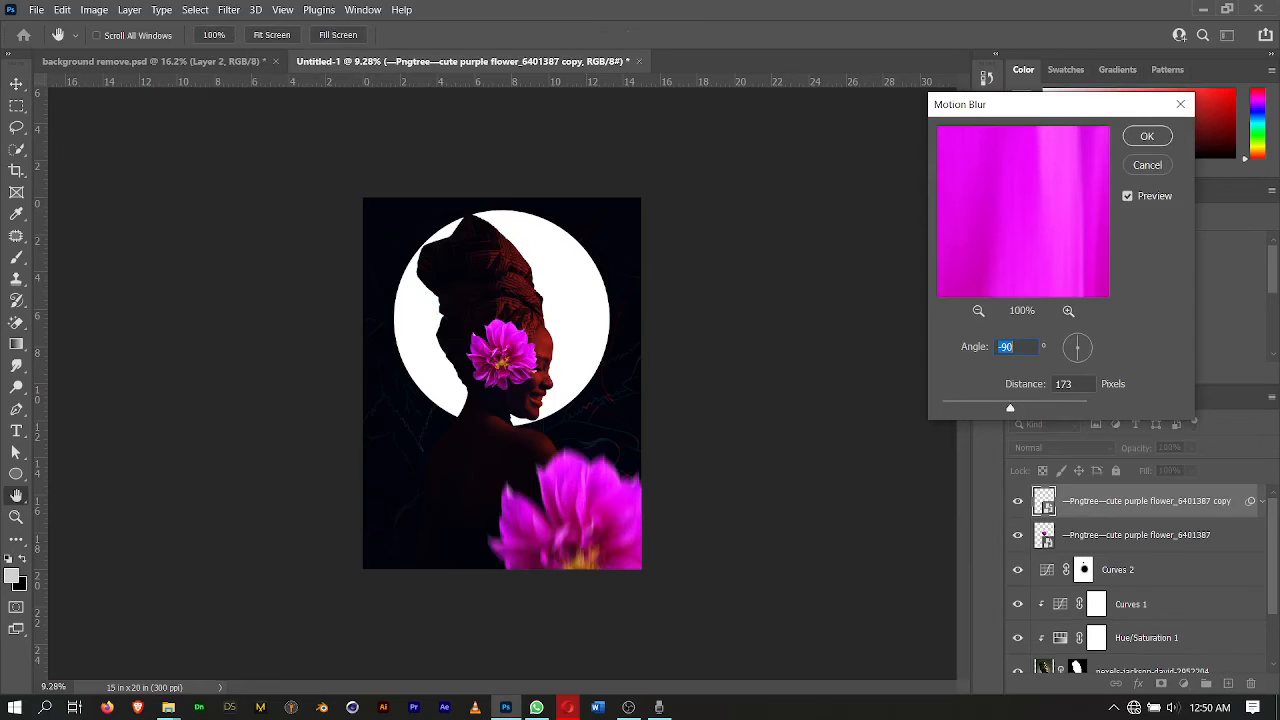
key(Return)
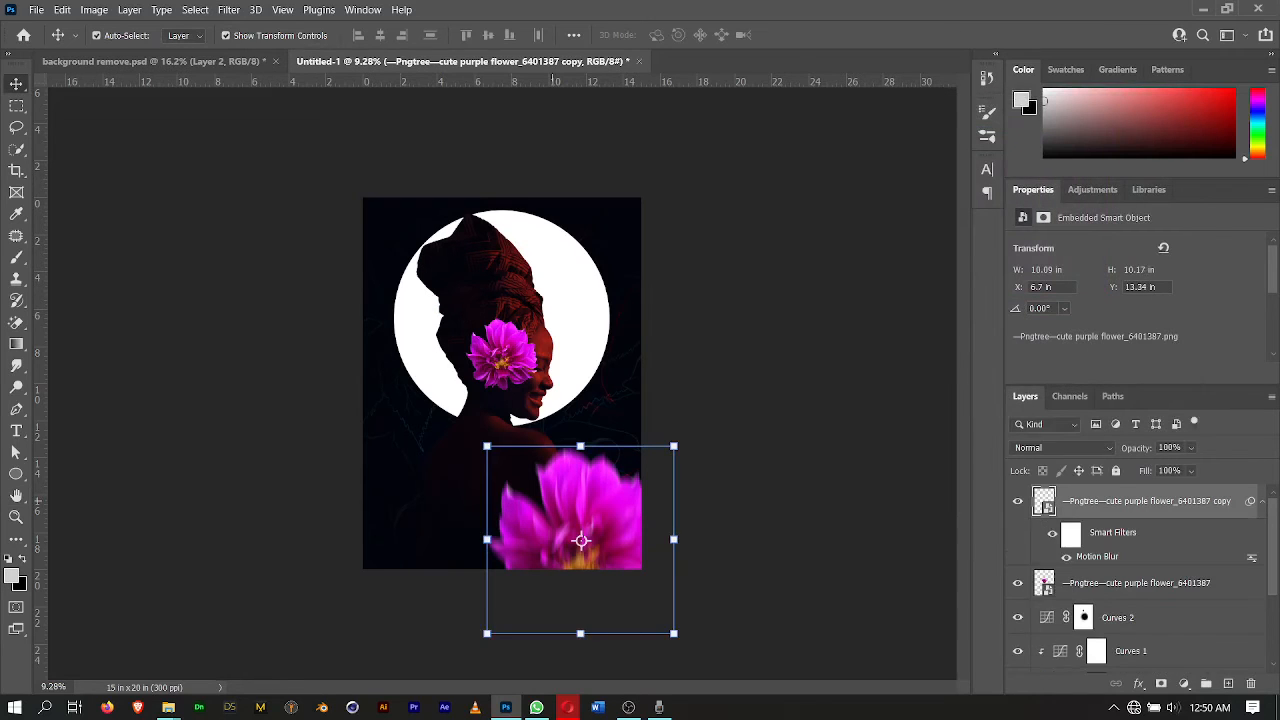
Duplicate the blurred flower into the canvas's upper-left corner, partly outside the canvas, and review the whole composition.
drag(581, 541, 378, 206)
click(540, 145)
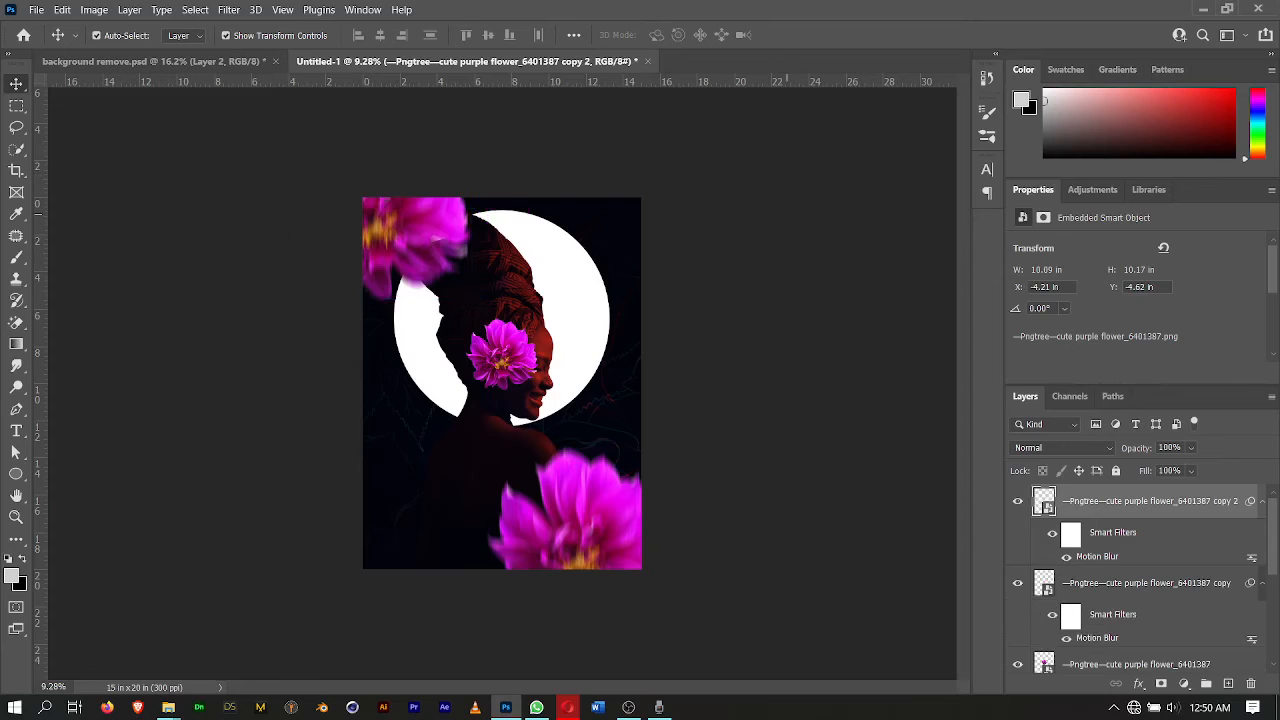
scroll(544, 377, down, 3)
scroll(544, 377, up, 1)
scroll(510, 390, up, 3)
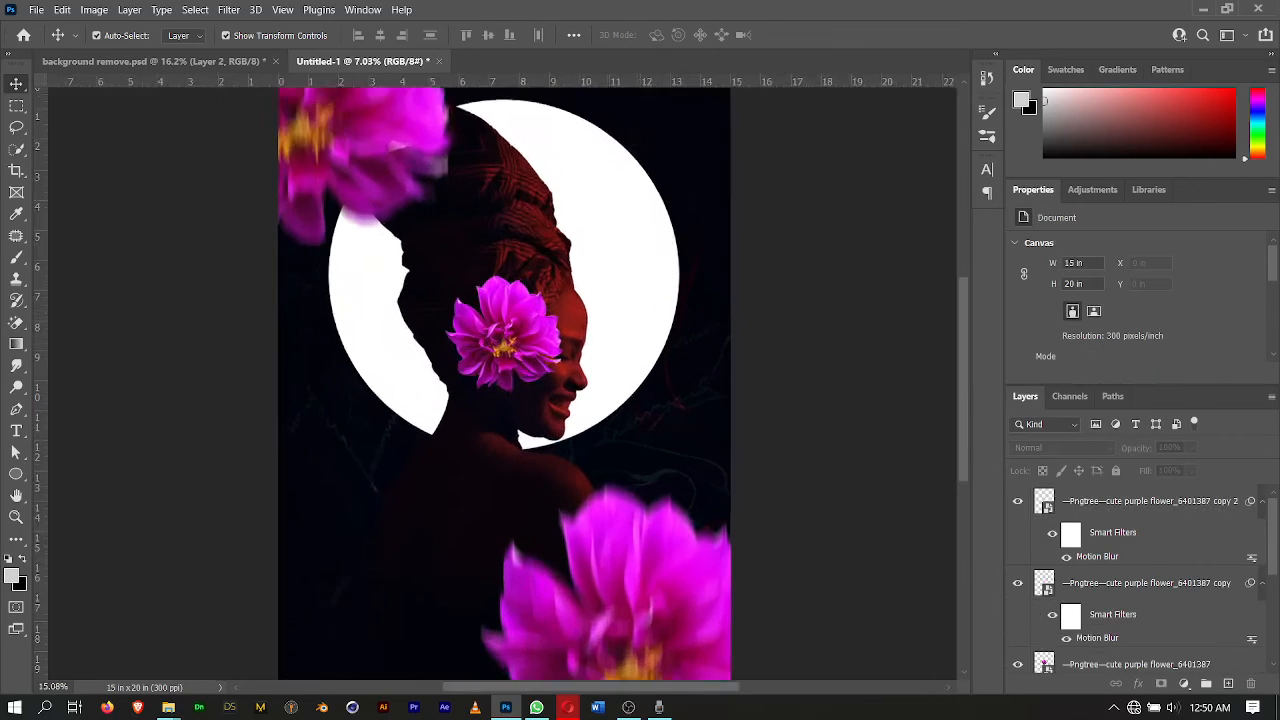
scroll(510, 390, down, 3)
scroll(502, 383, up, 2)
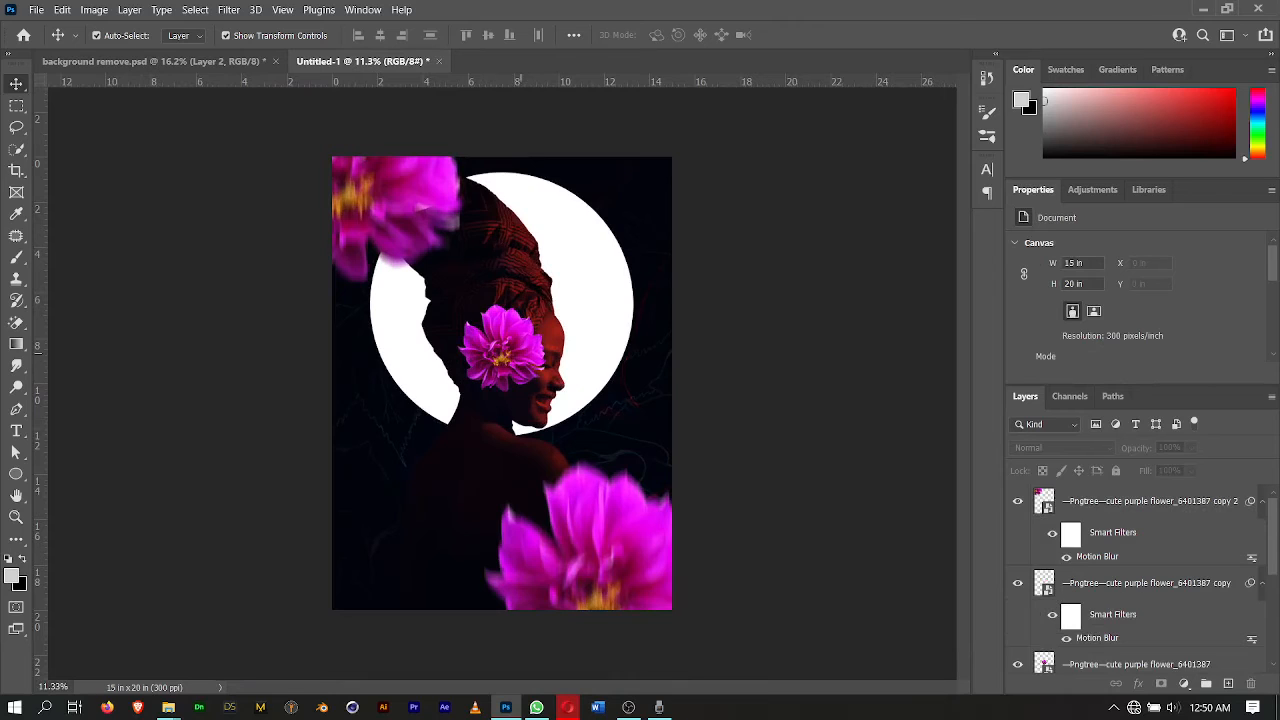
Group the two enlarged blurred flower copies into one layer group.
click(594, 568)
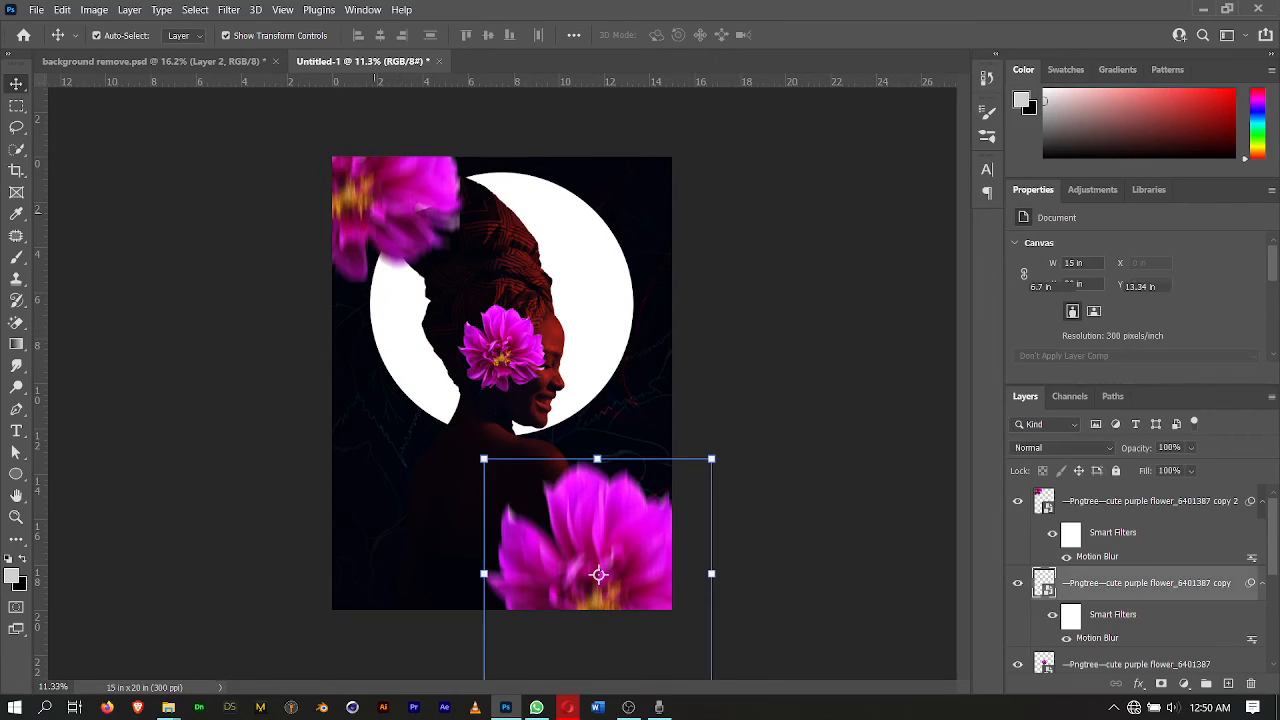
click(350, 166)
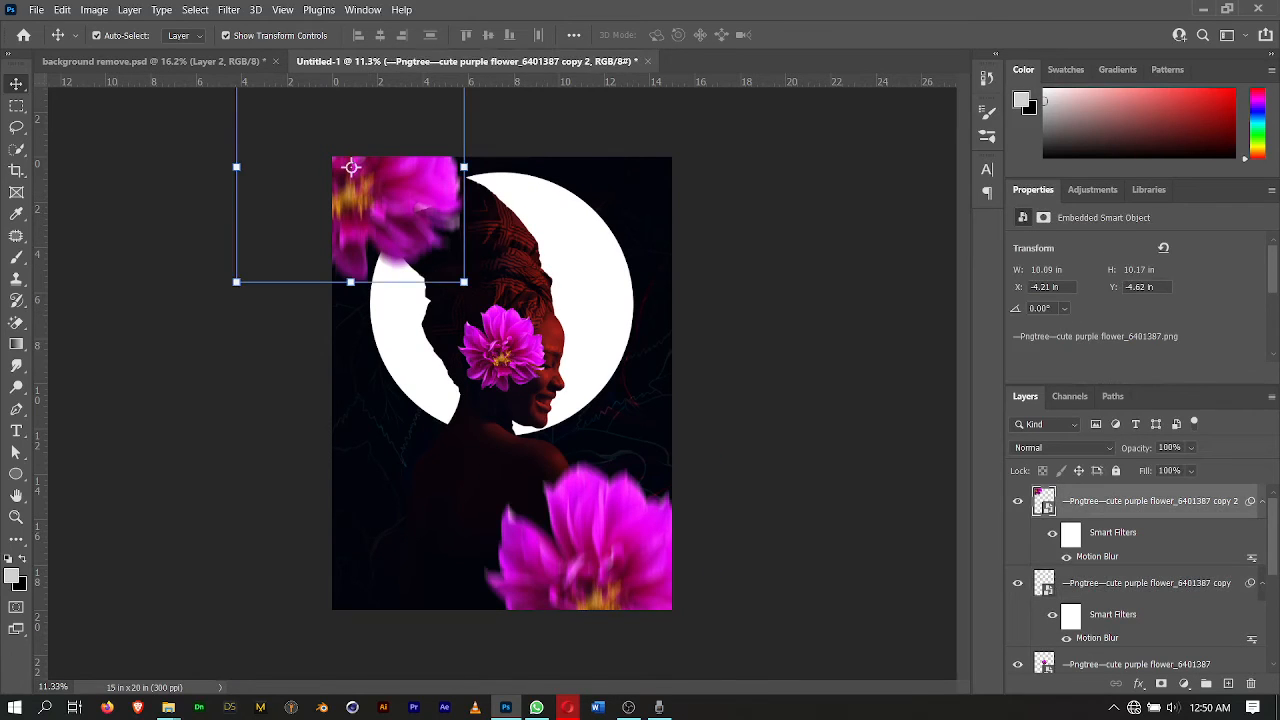
click(598, 574)
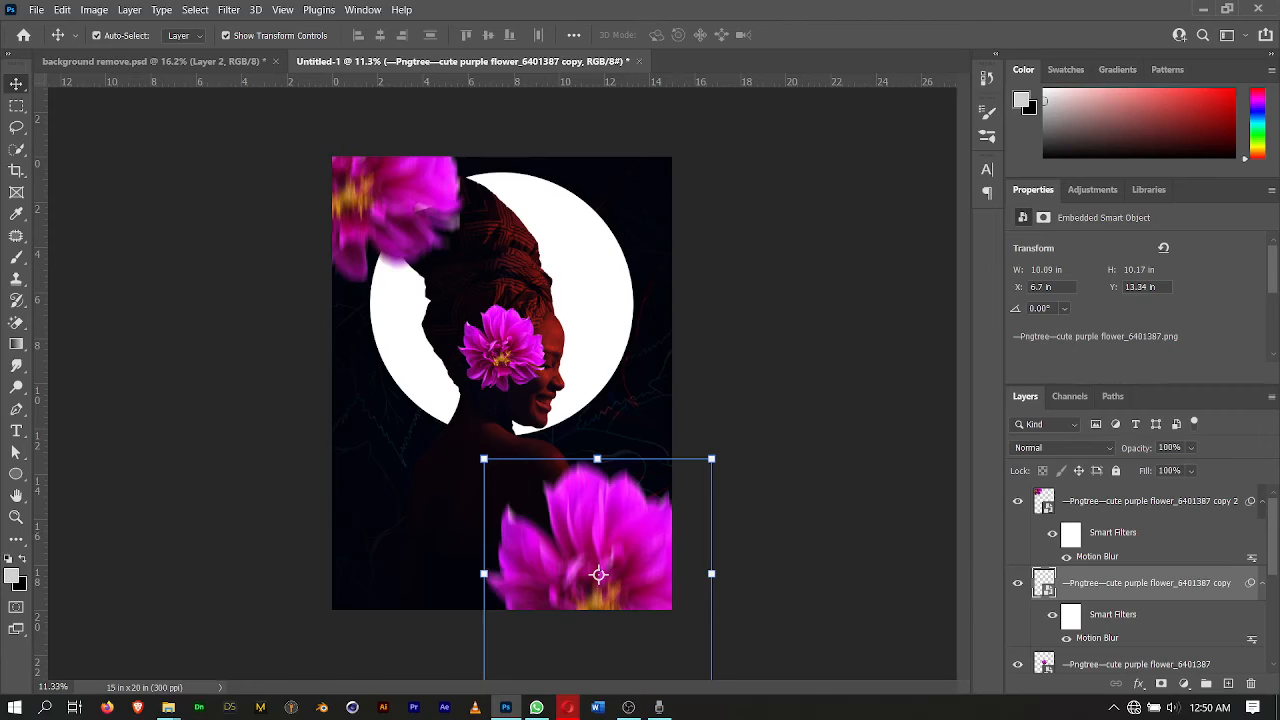
key(ctrl+g)
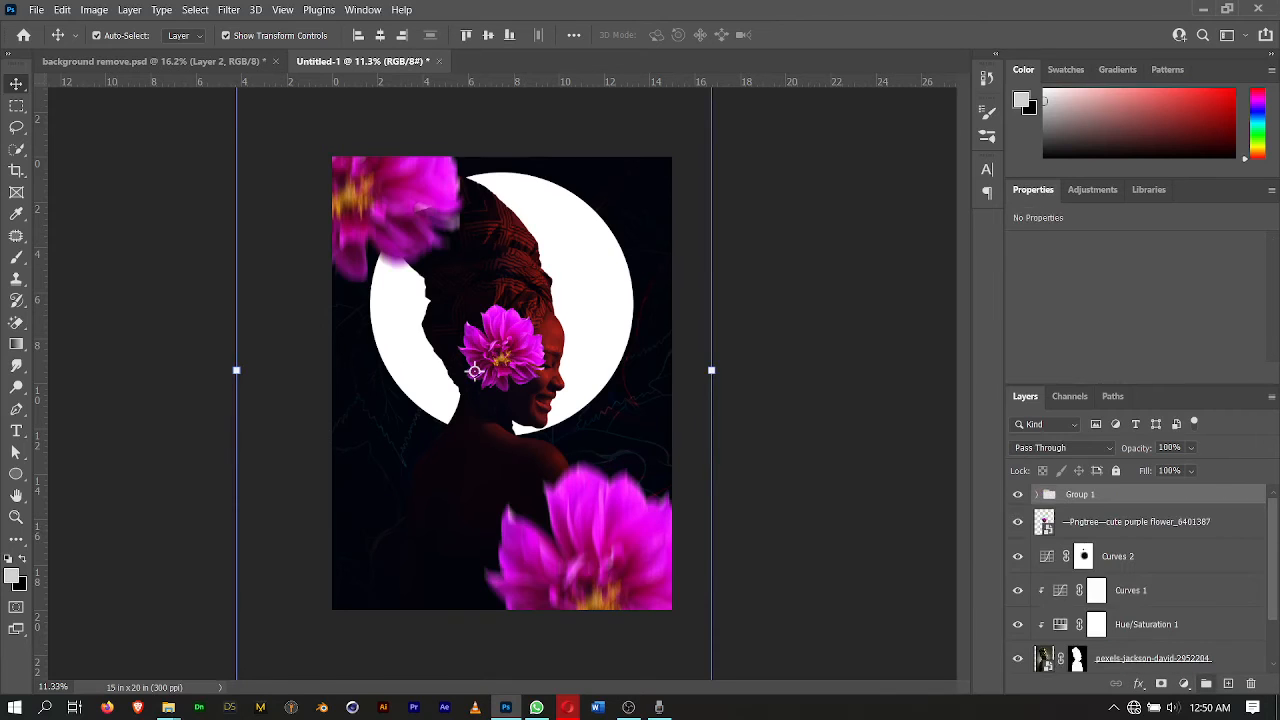
click(1184, 683)
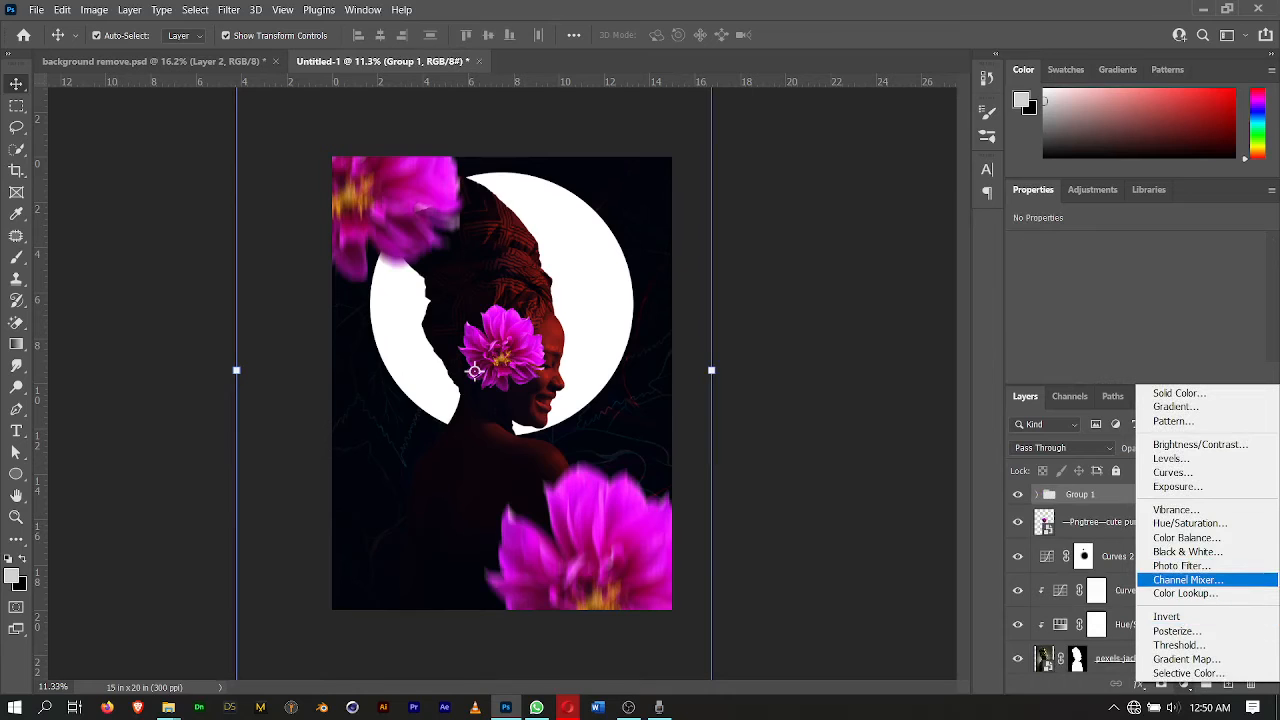
click(1188, 673)
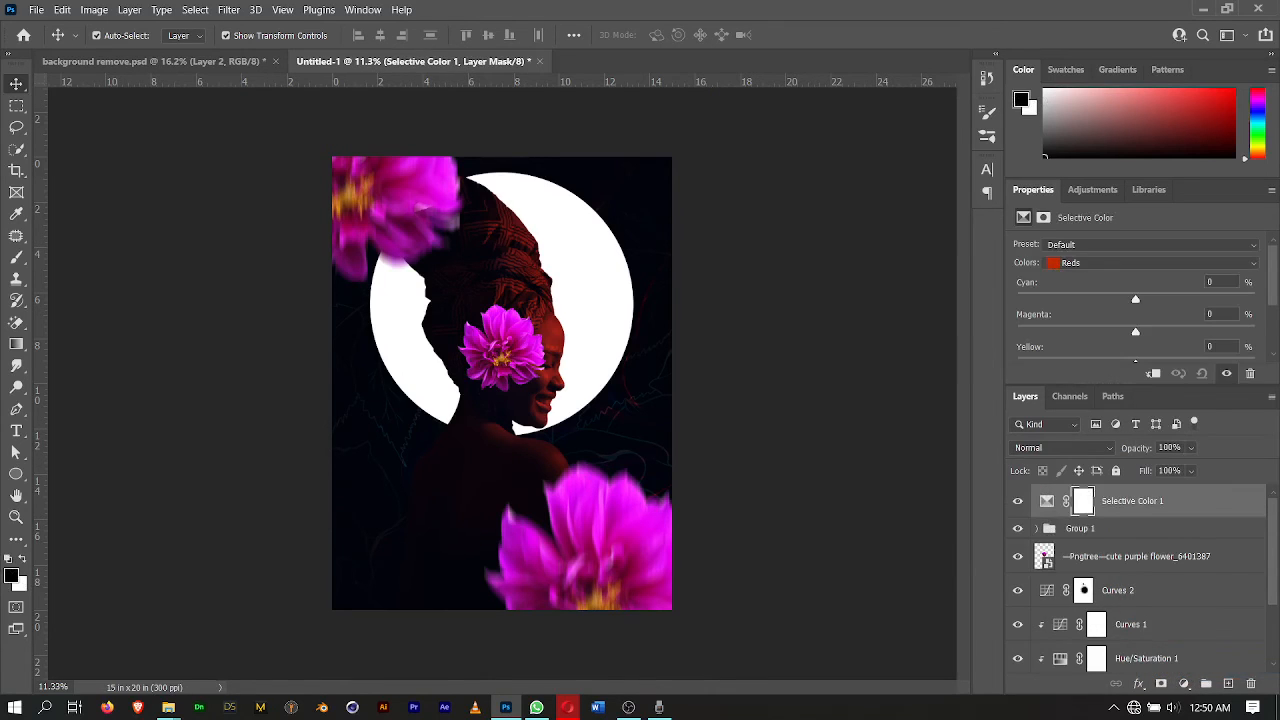
key(ctrl+alt+g)
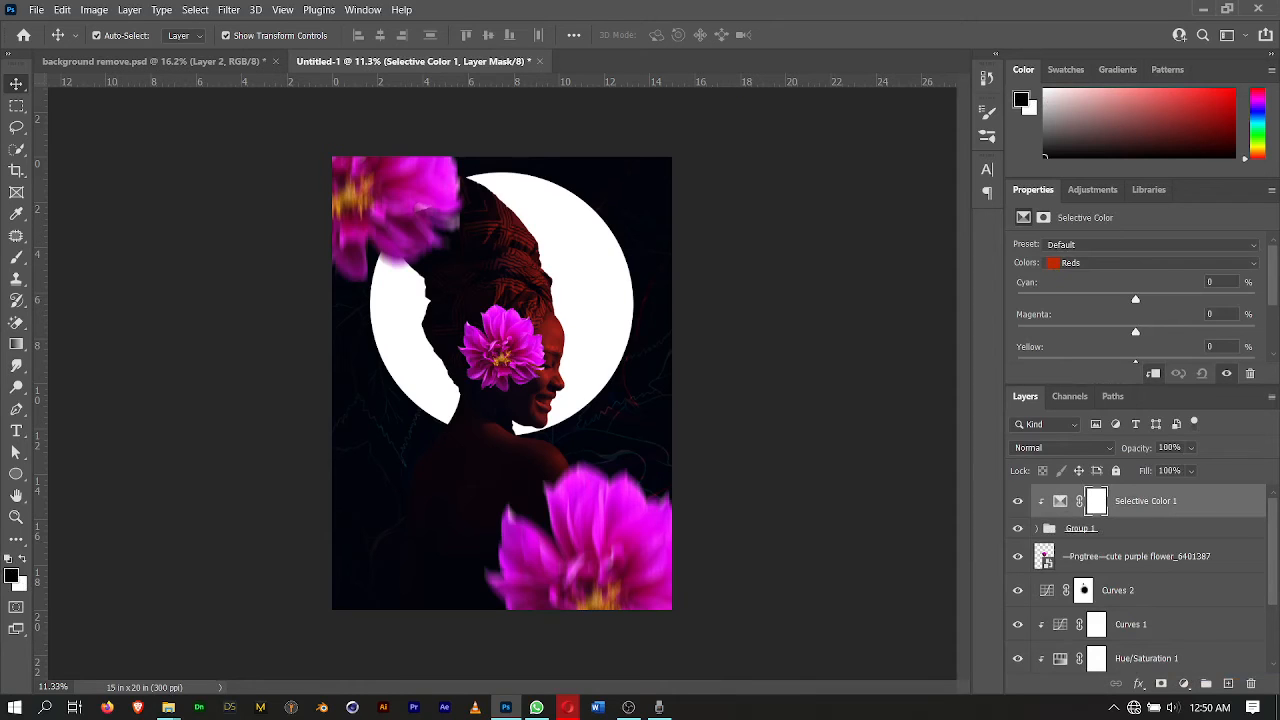
key(Delete)
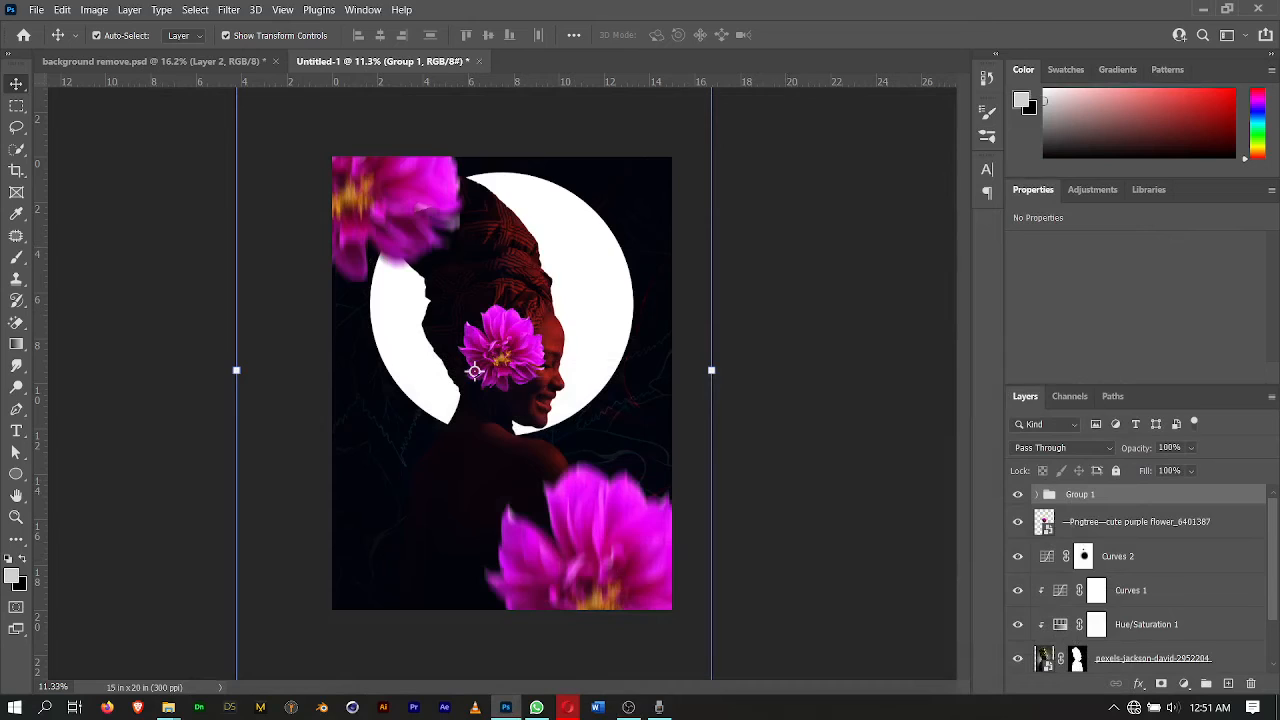
Add an empty layer above the flower group, sample red from the woman's face for the brush, and set the layer's blending to Linear Dodge (Add).
click(1228, 683)
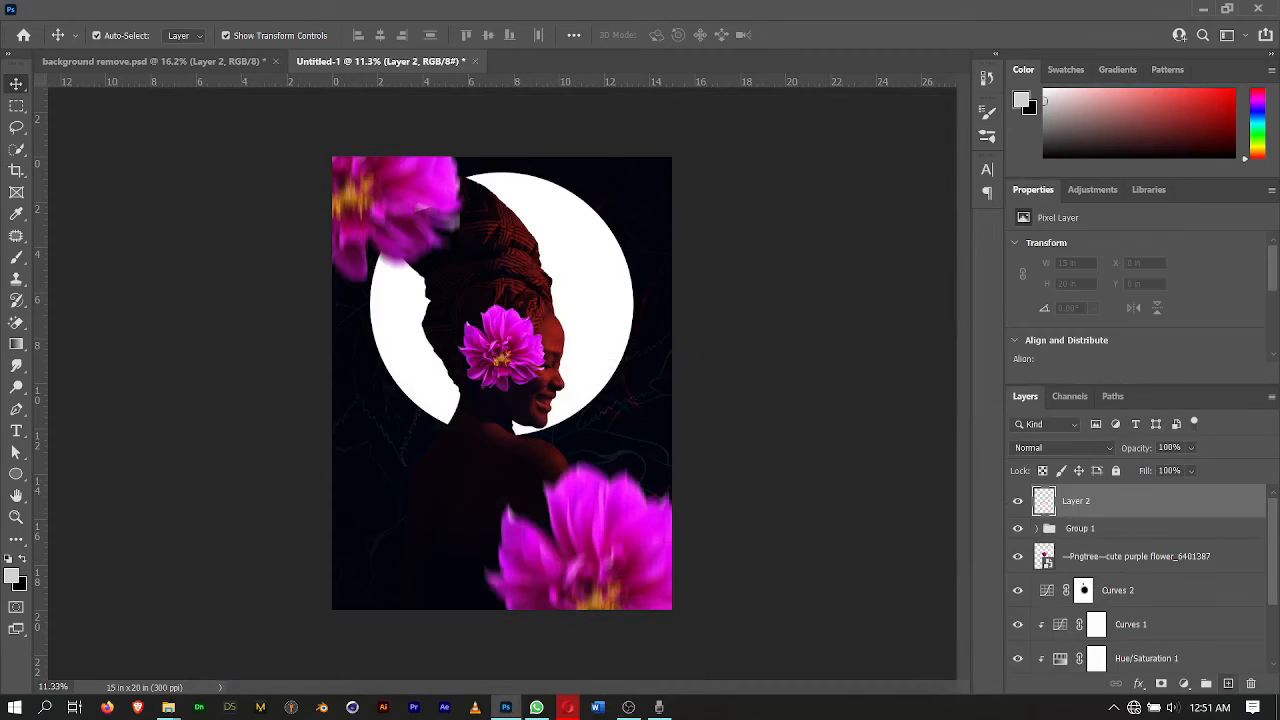
click(16, 256)
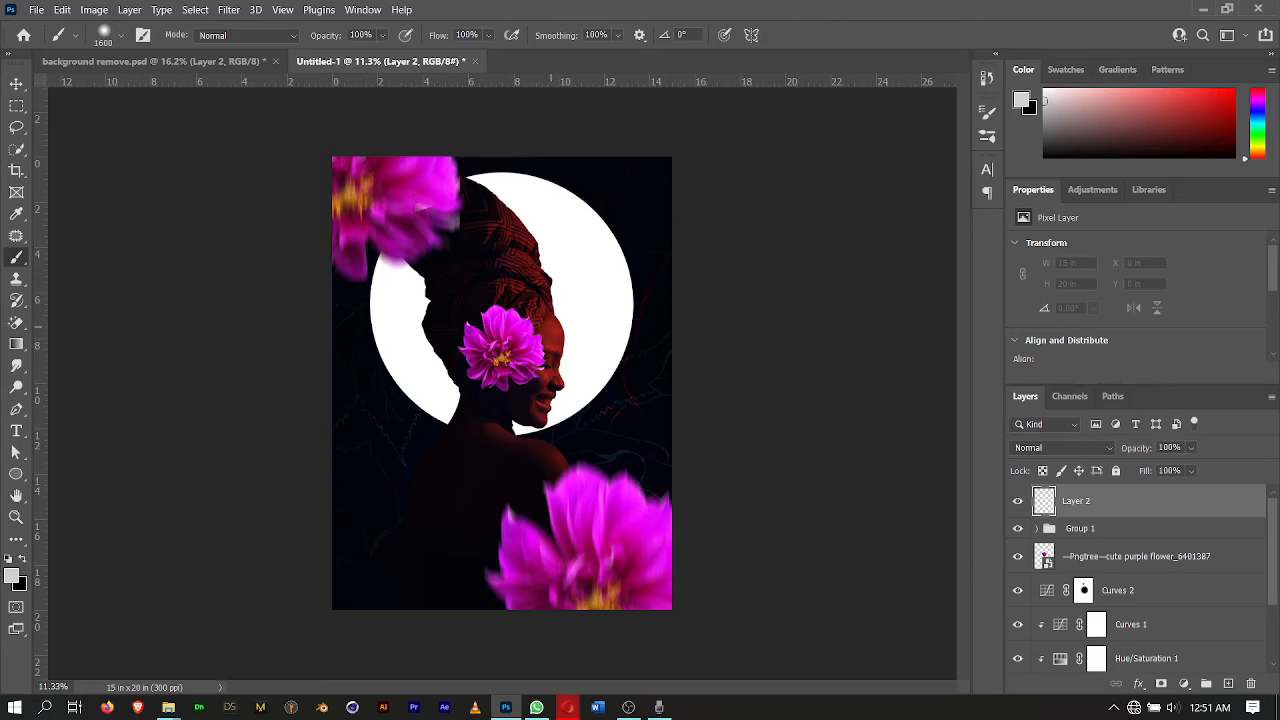
alt+click(555, 328)
click(1054, 425)
click(1054, 425)
click(1060, 448)
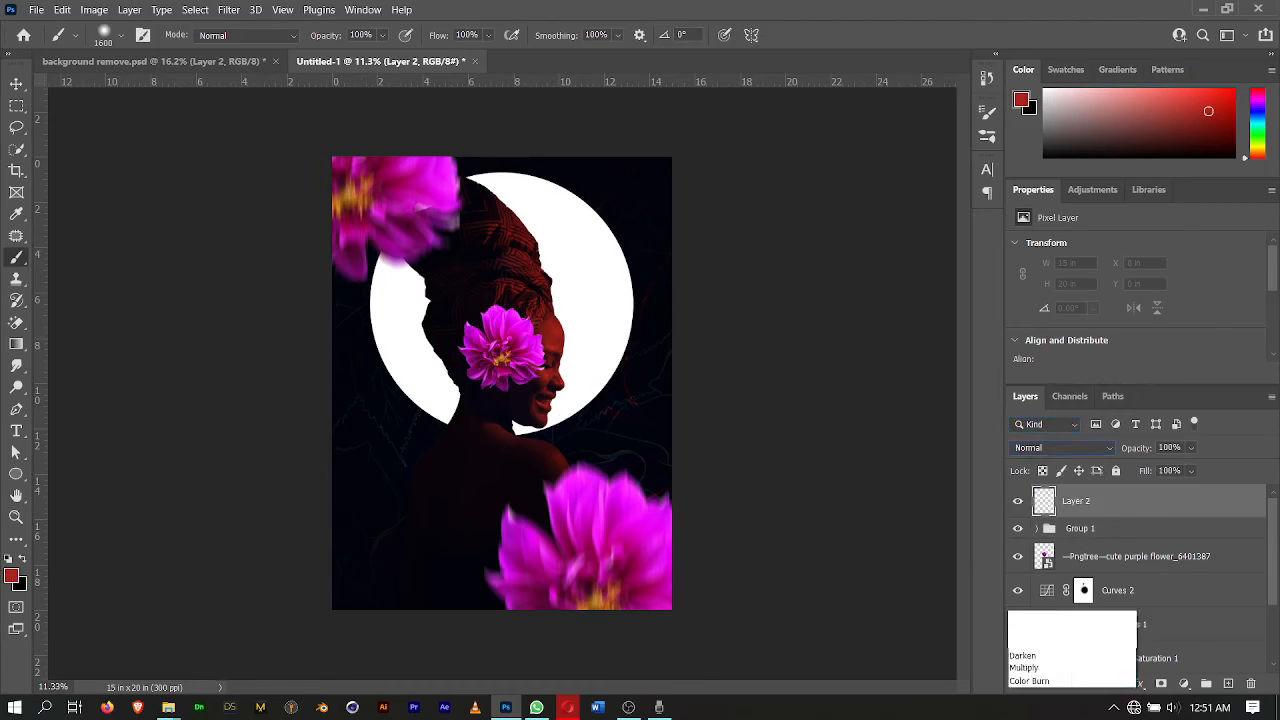
key(Return)
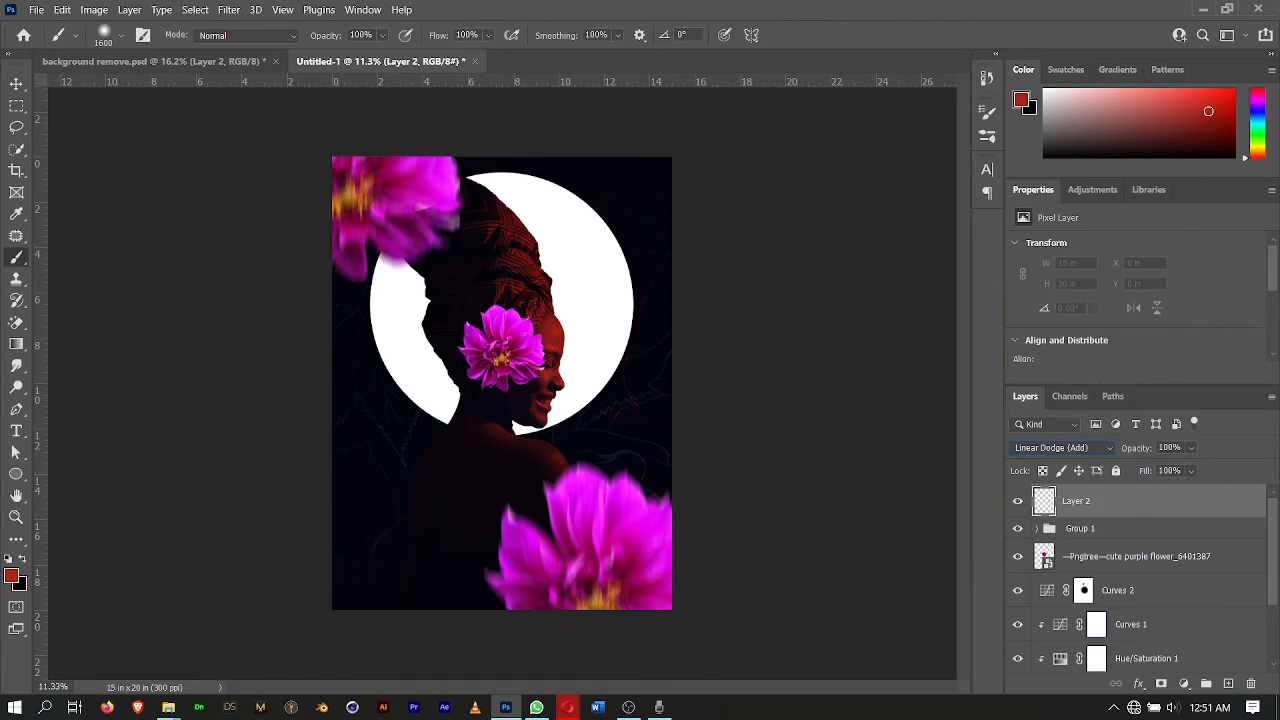
Paint four diagonal red strokes with a 1102 px brush, running from the canvas corners to the middle to form a cross.
click(121, 36)
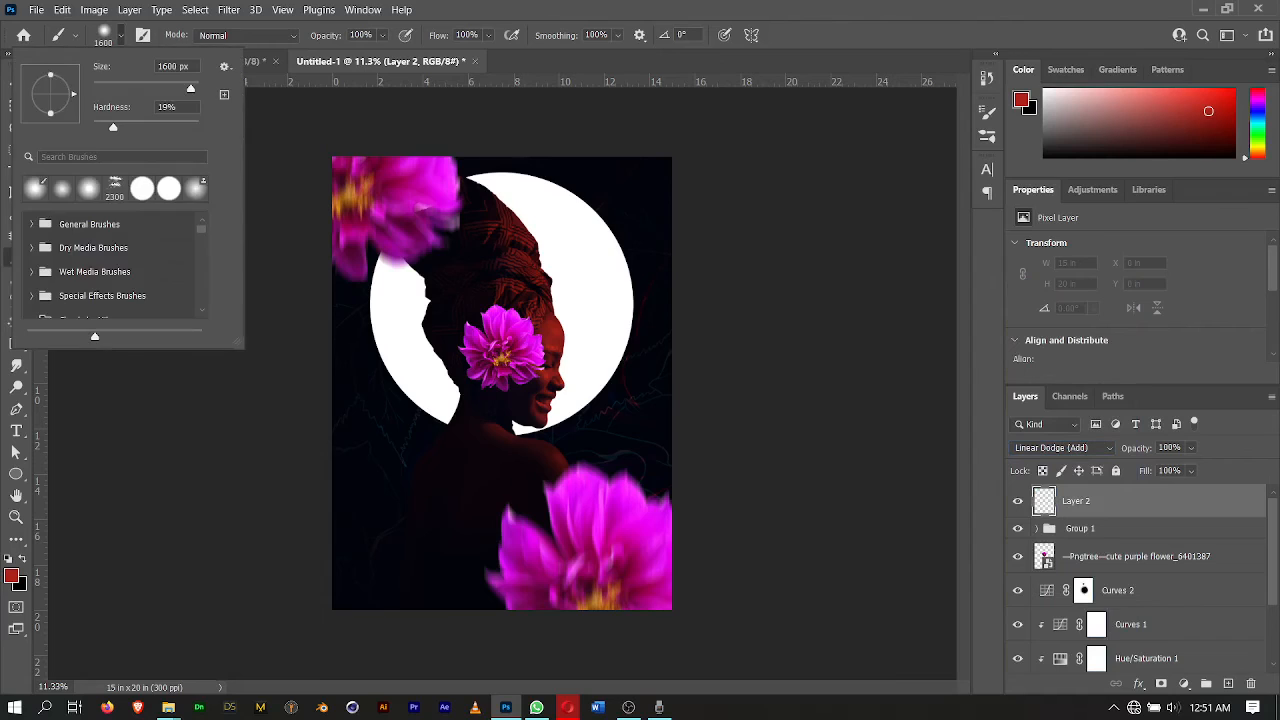
text(417)
key(Return)
text(1457)
key(Return)
text(448)
key(Return)
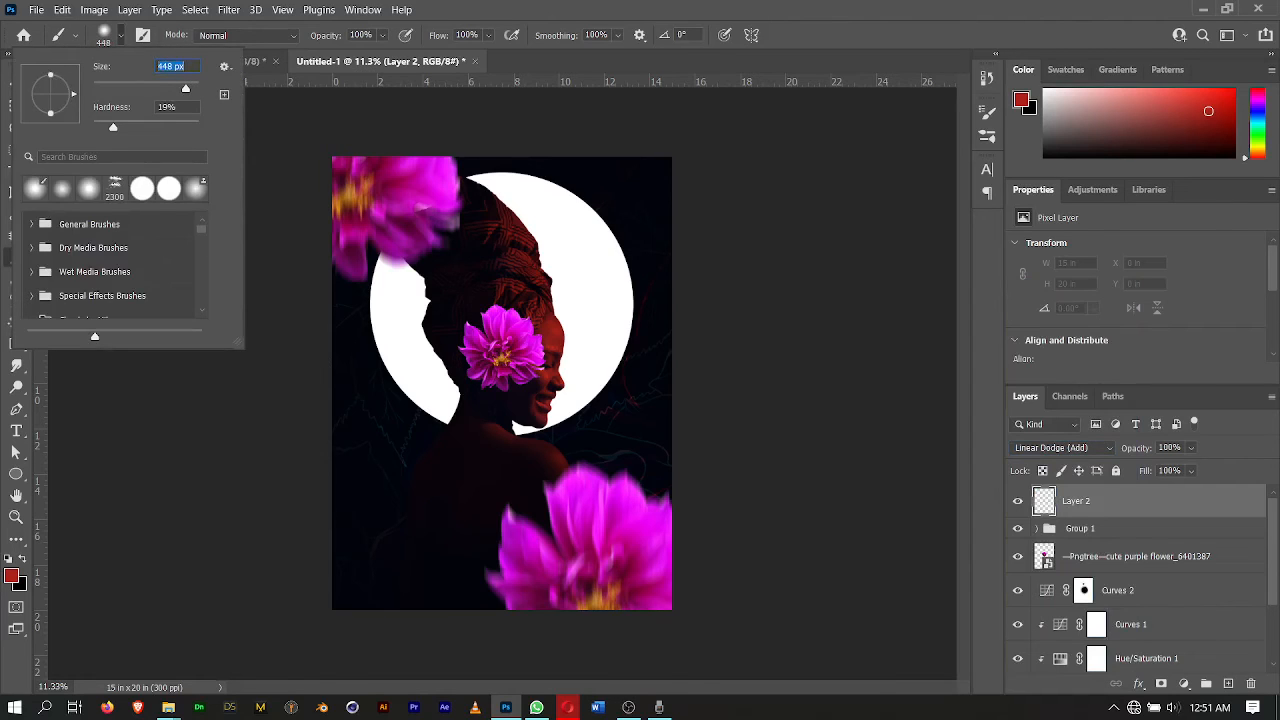
text(2165)
text(511)
key(Return)
text(1102)
key(Return)
drag(320, 638, 509, 235)
mouse_move(710, 660)
mouse_down()
mouse_move(540, 440)
mouse_move(480, 385)
mouse_up()
drag(700, 130, 500, 320)
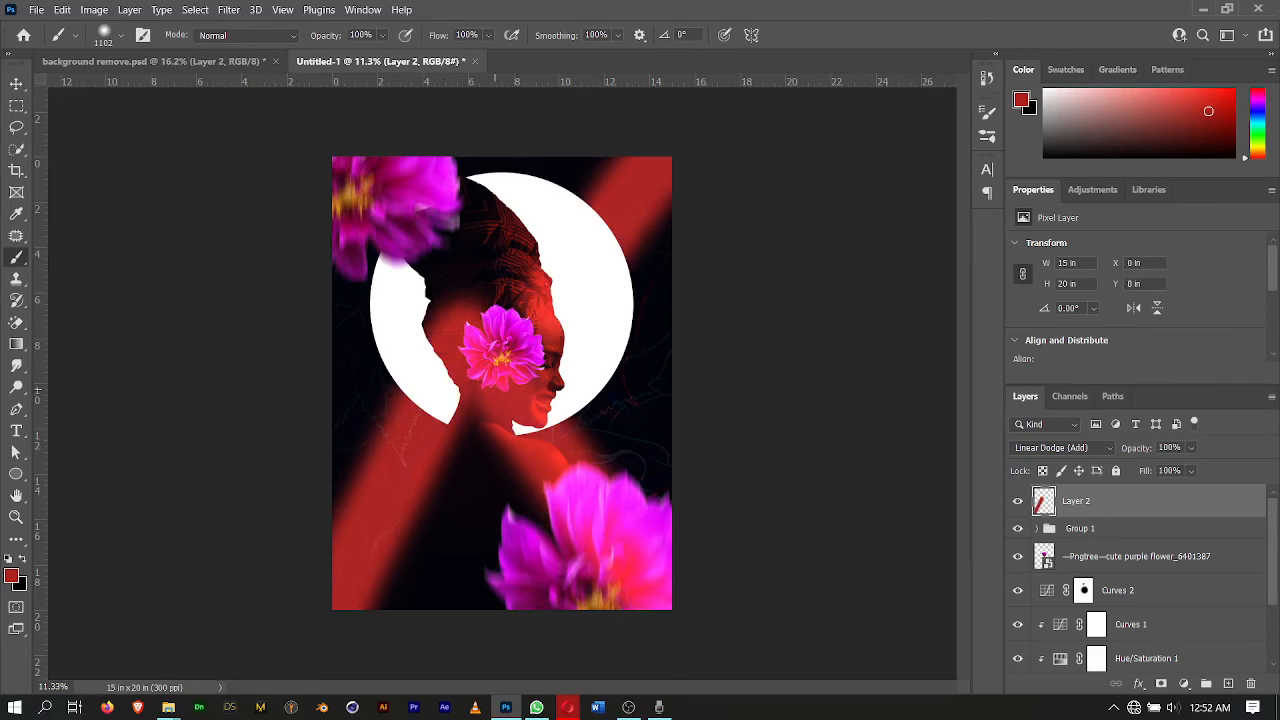
mouse_move(315, 140)
mouse_down()
mouse_move(360, 210)
mouse_move(505, 345)
mouse_up()
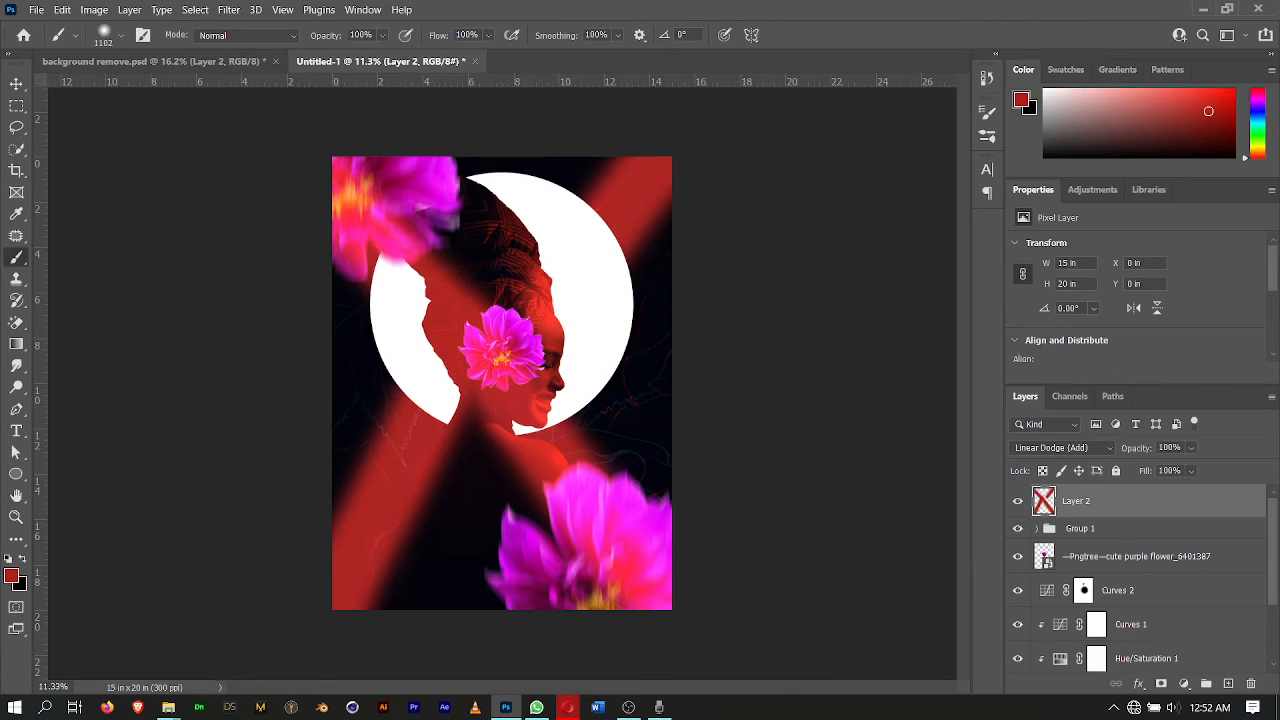
click(1190, 447)
drag(1212, 467, 1132, 467)
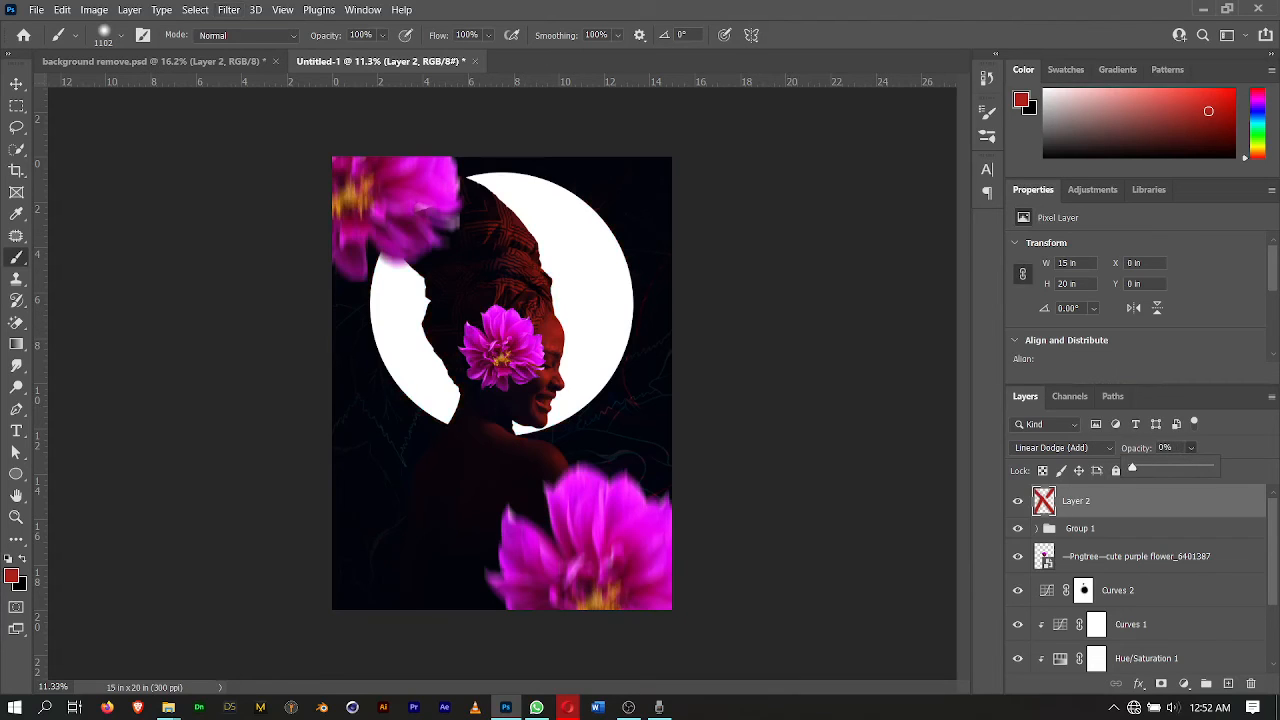
drag(1132, 467, 1189, 467)
click(228, 9)
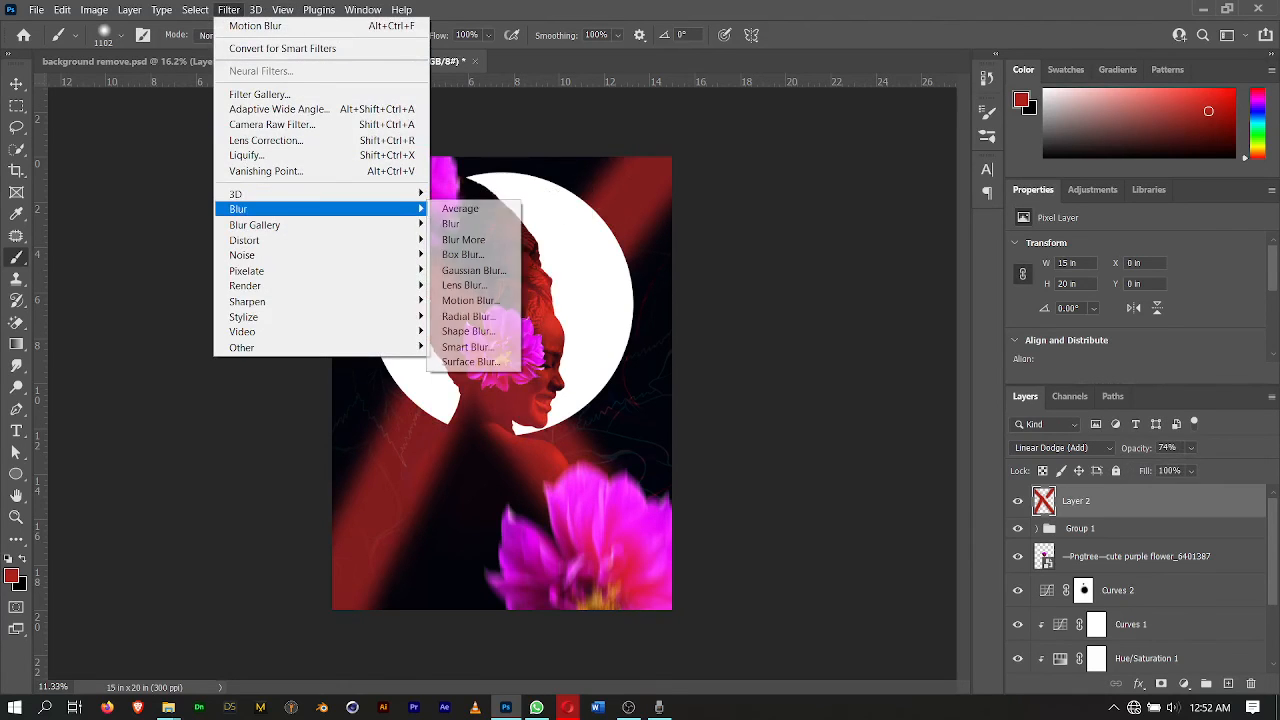
mouse_move(255, 224)
click(1190, 448)
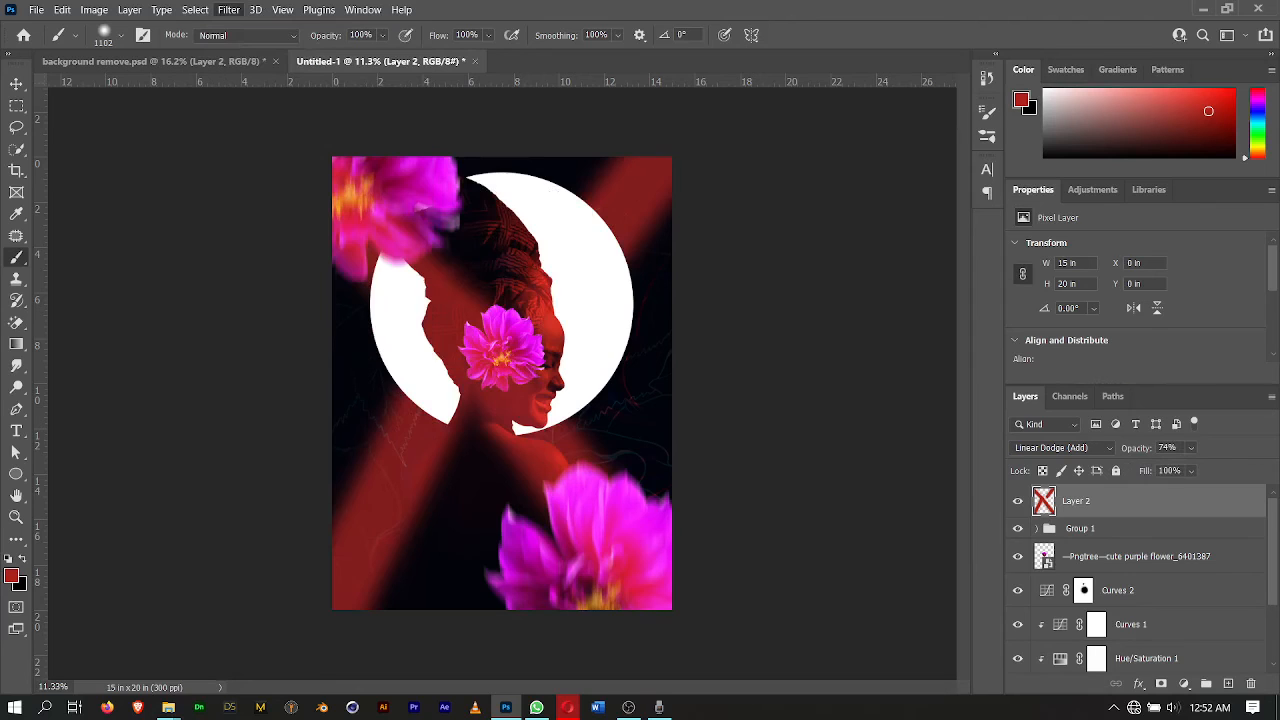
mouse_move(1206, 467)
mouse_down()
mouse_move(1230, 467)
mouse_move(1148, 467)
mouse_up()
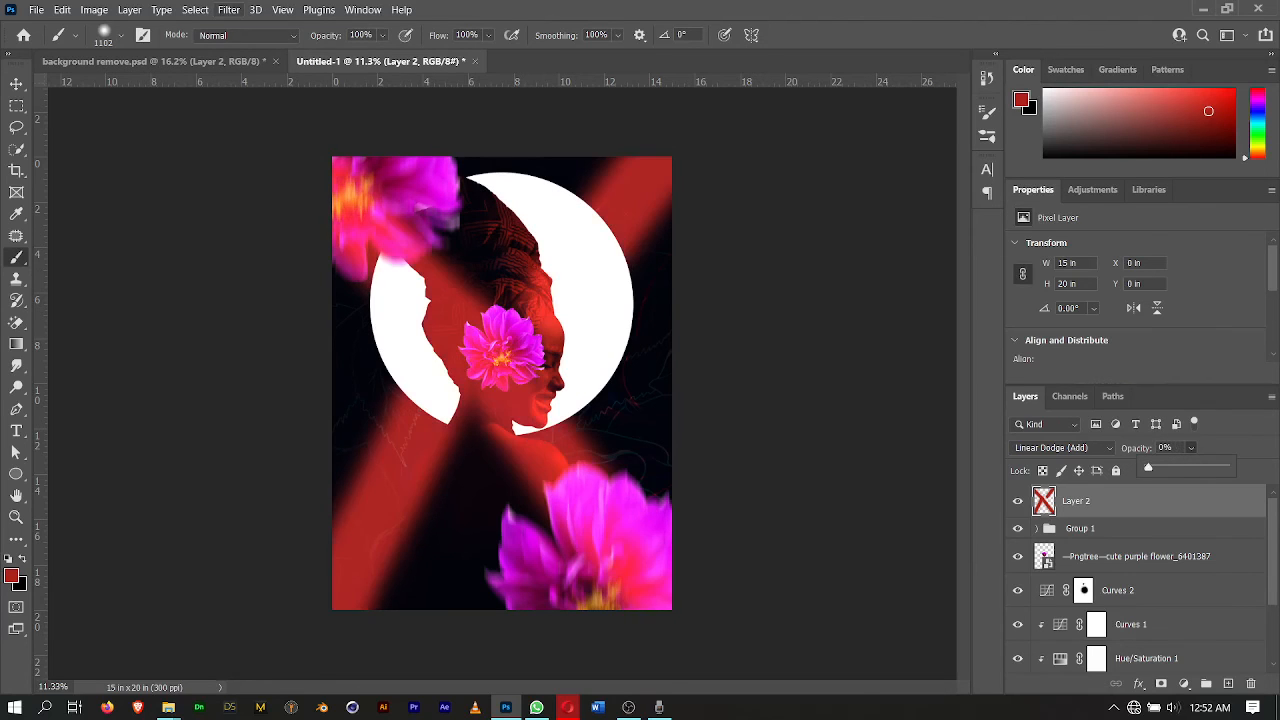
click(228, 9)
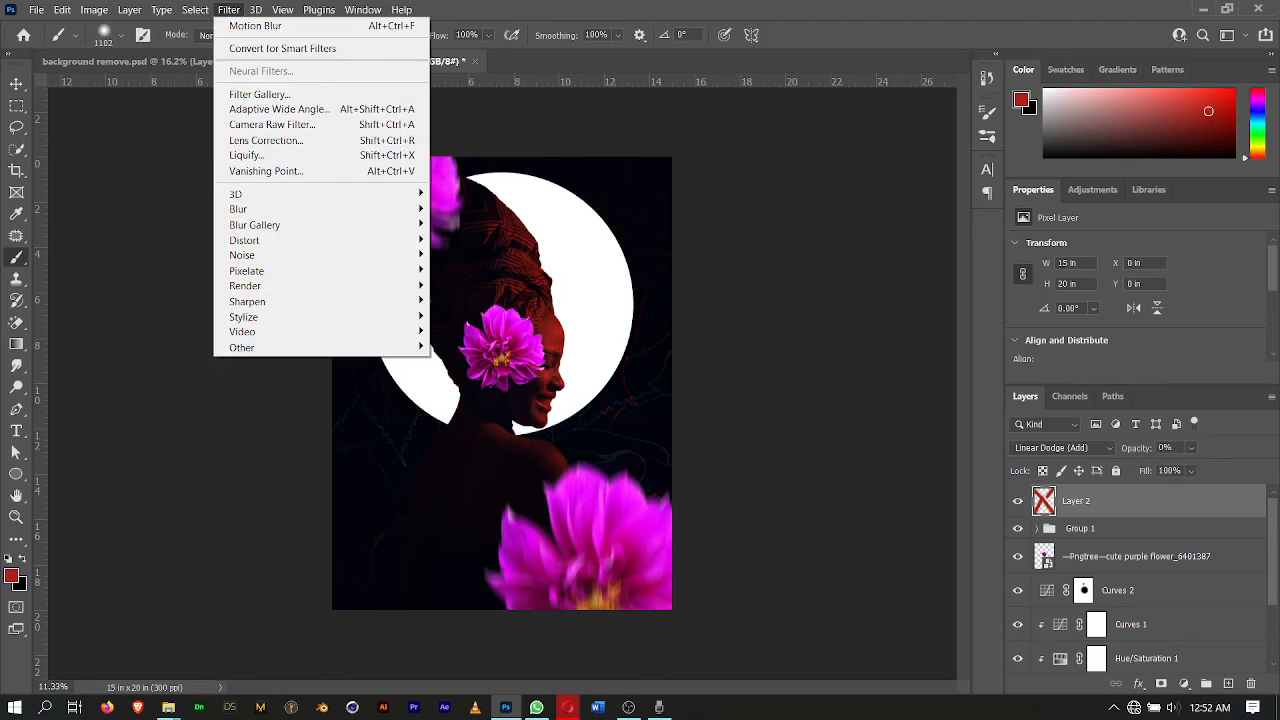
click(1190, 448)
click(1190, 448)
drag(1190, 467, 1267, 467)
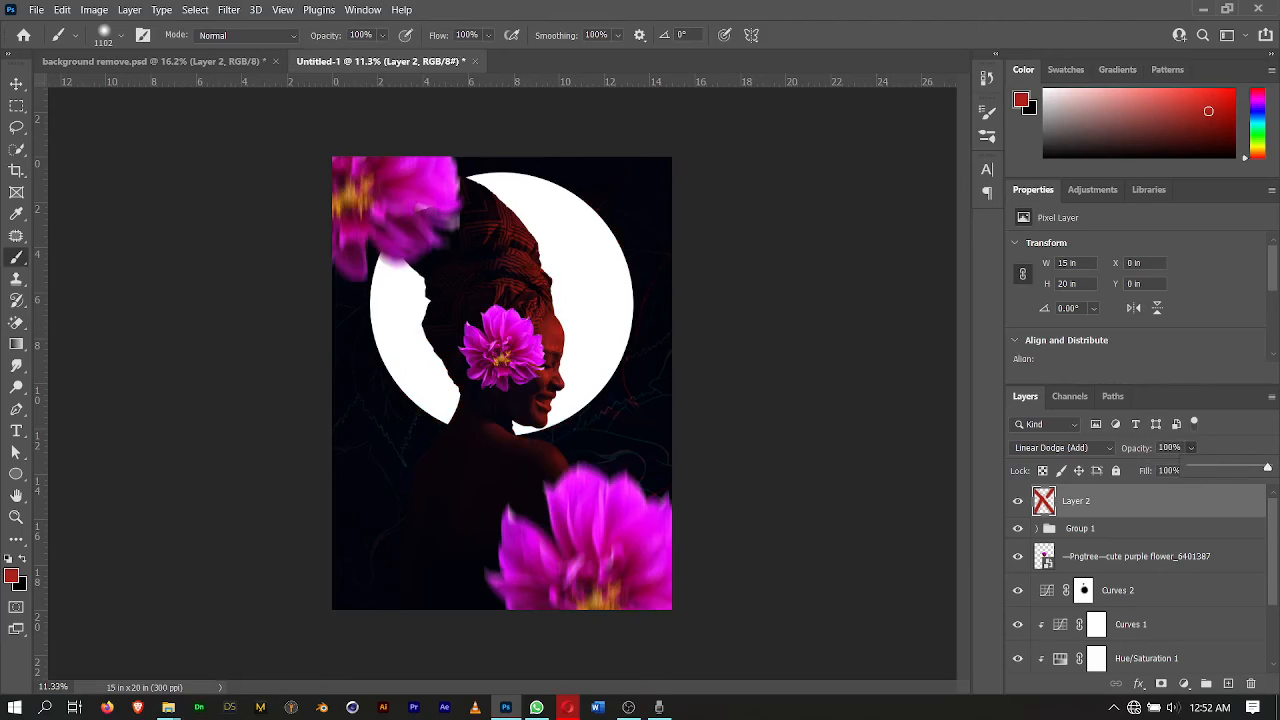
Apply a Gaussian Blur with a 401.3-pixel radius to the red strokes and lower their layer's opacity to 47%.
click(229, 10)
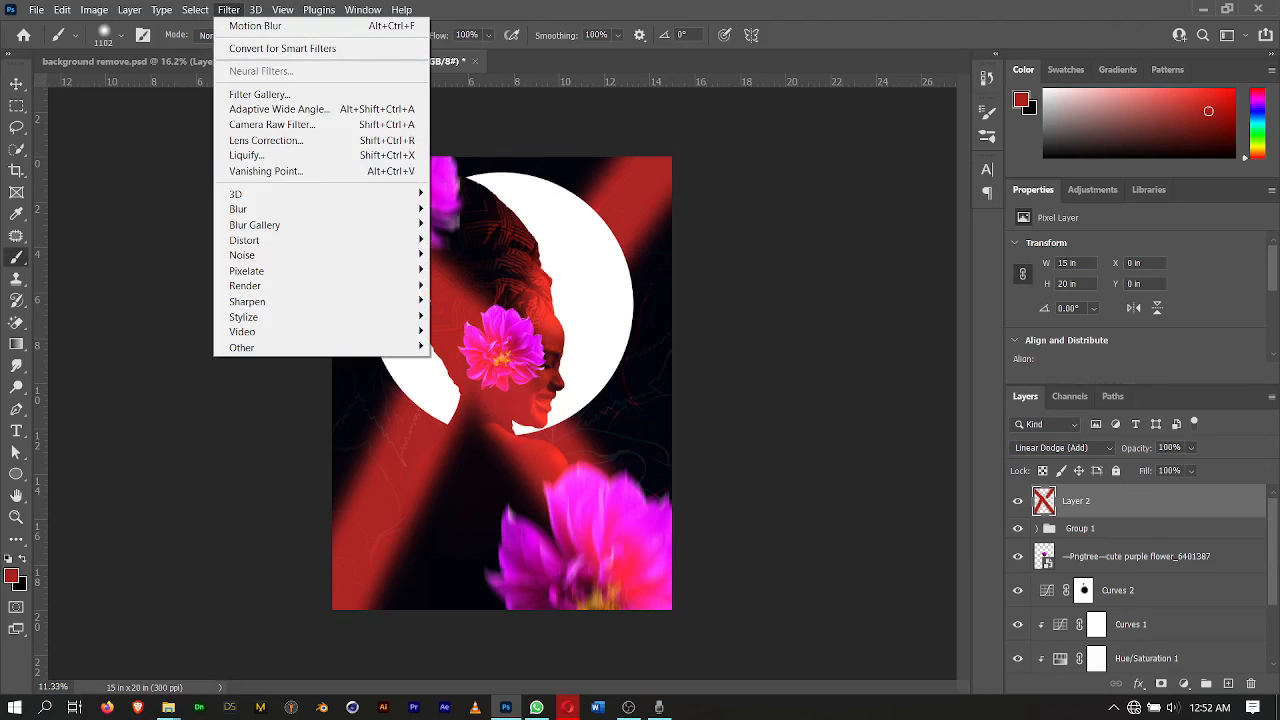
mouse_move(238, 209)
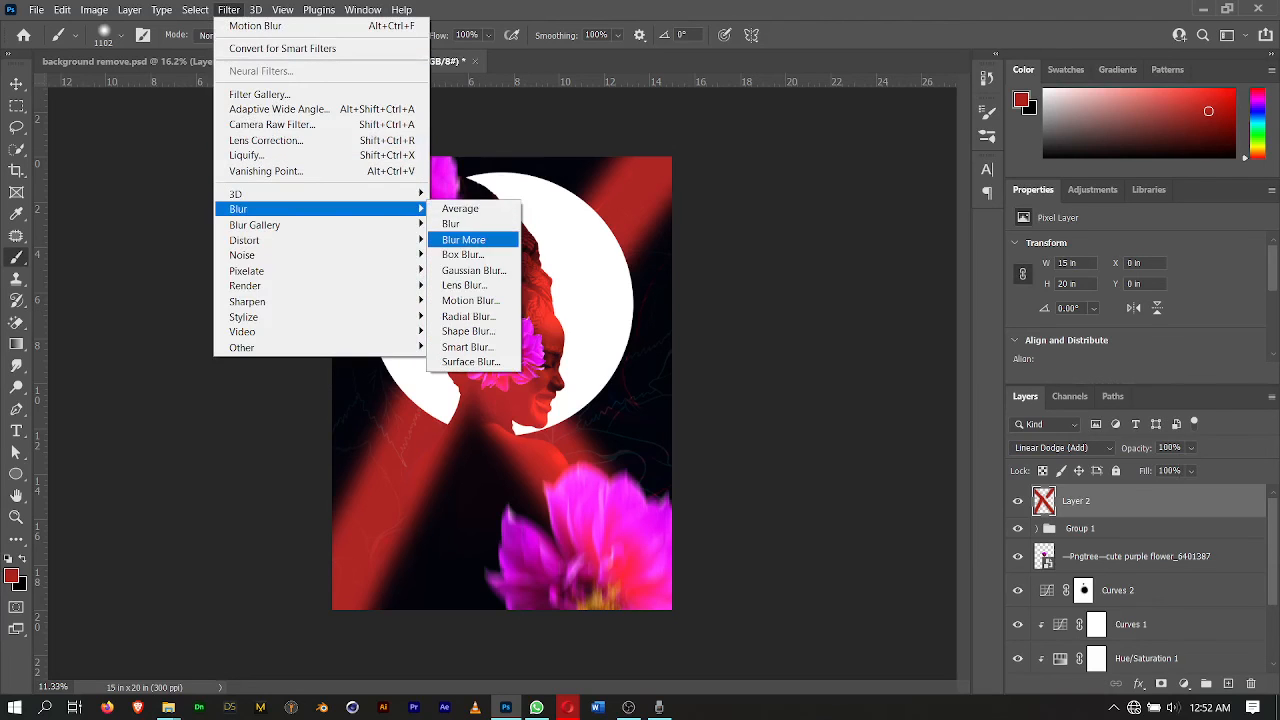
click(473, 270)
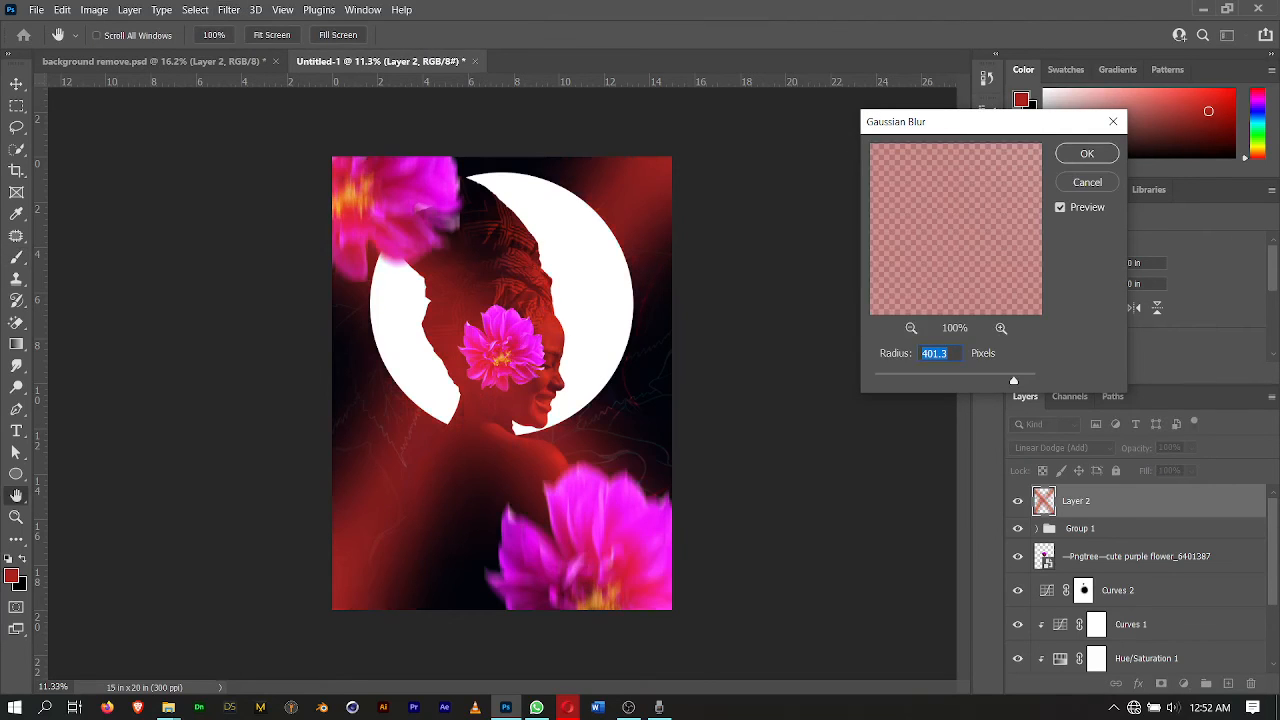
key(Return)
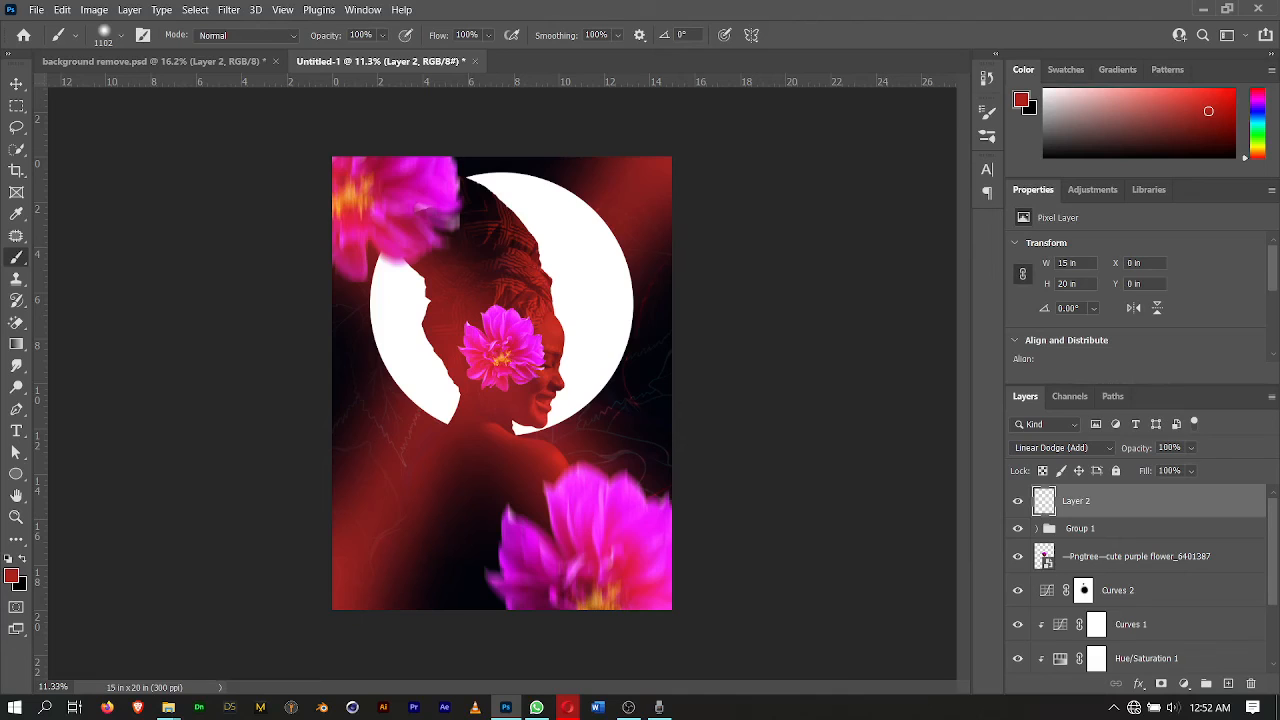
click(1191, 448)
drag(1213, 467, 1167, 467)
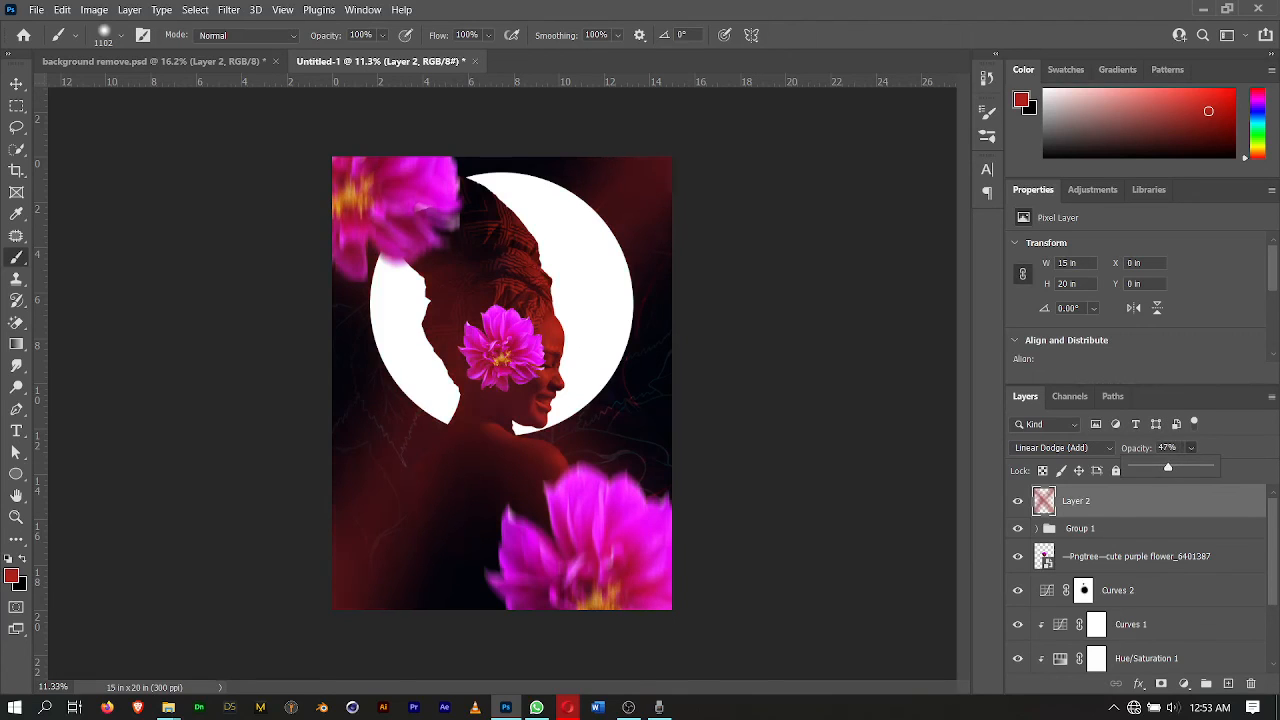
click(1190, 448)
Add another layer in Linear Dodge (Add) mode and paint red spots around the woman's neck and shoulders.
click(1228, 684)
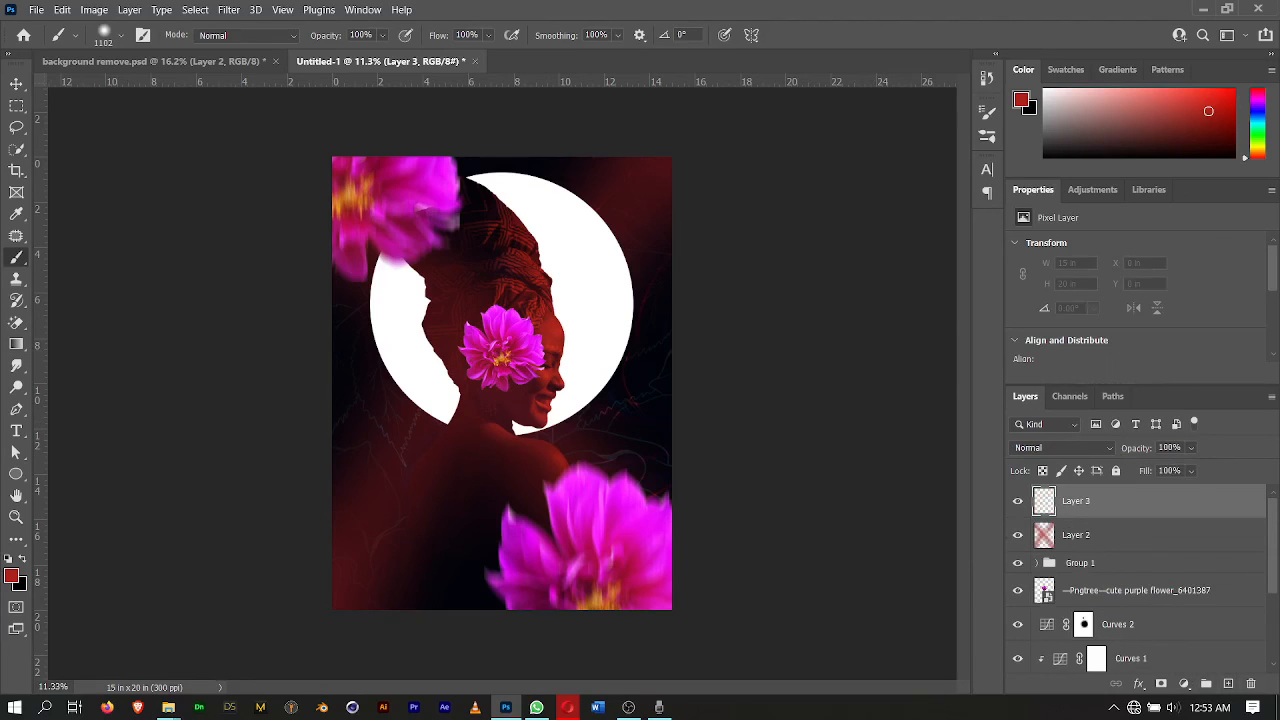
click(1062, 448)
click(1066, 438)
click(438, 430)
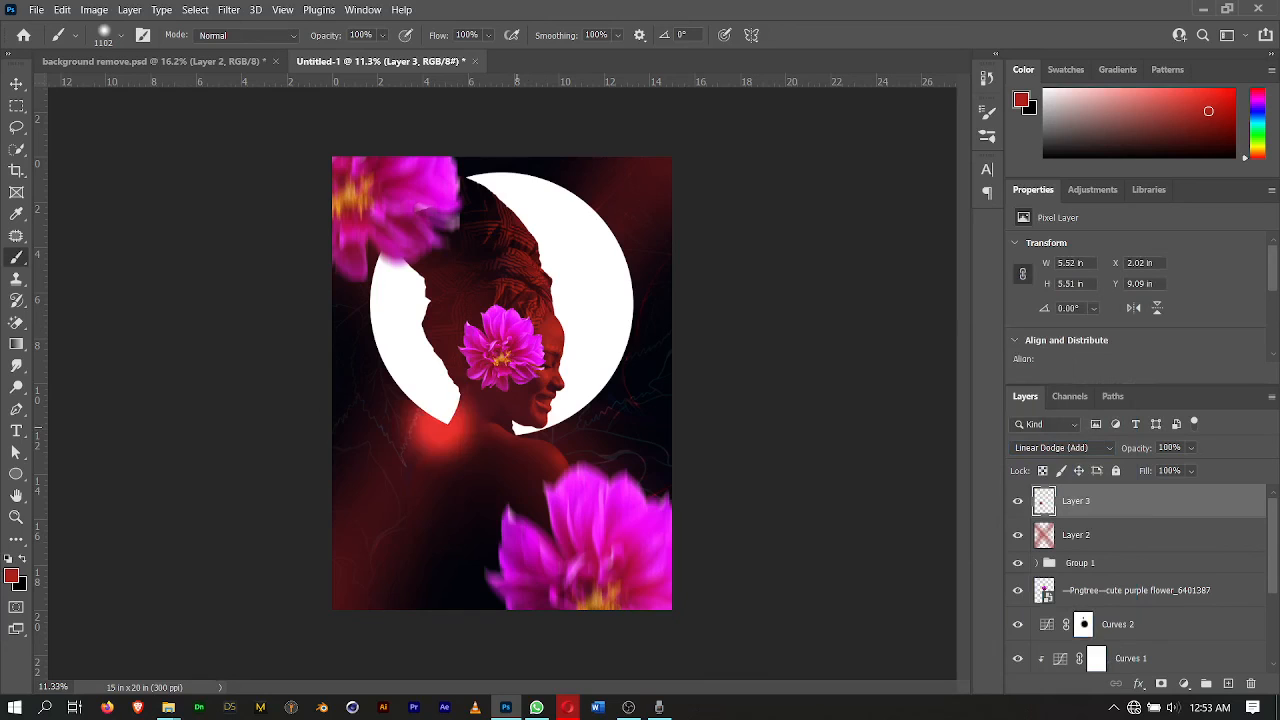
click(517, 427)
click(545, 438)
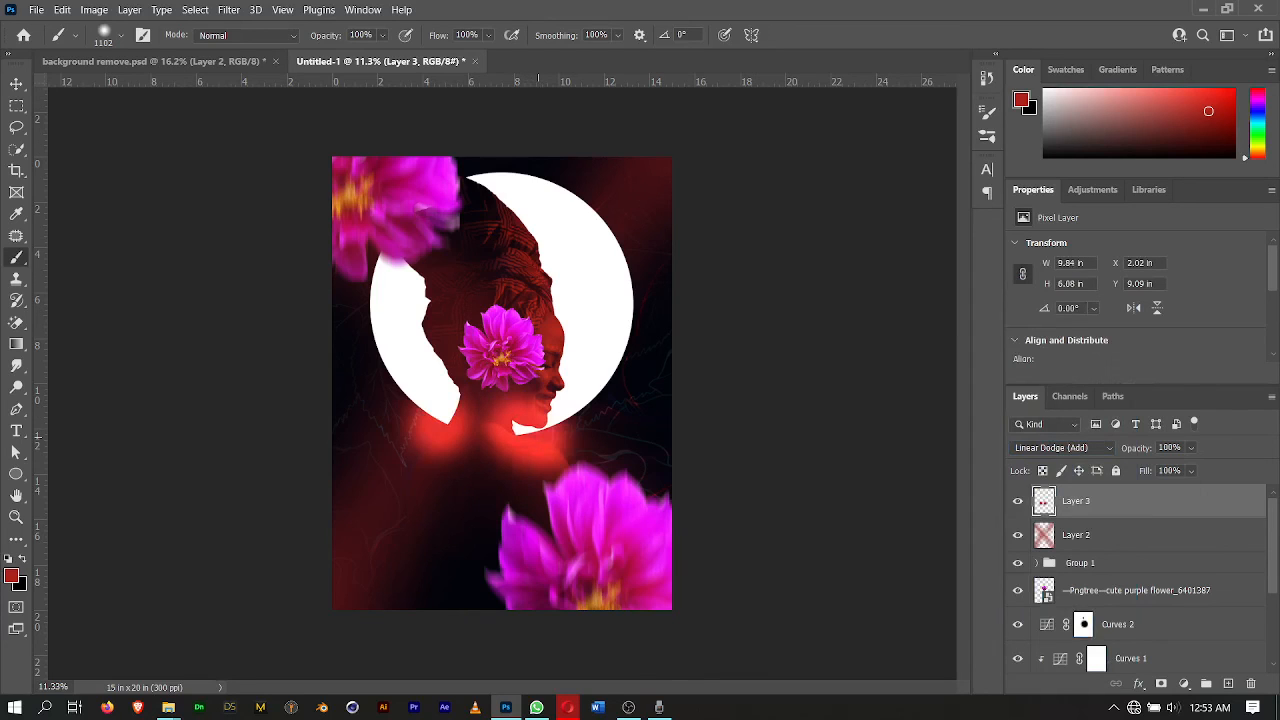
click(418, 446)
click(468, 403)
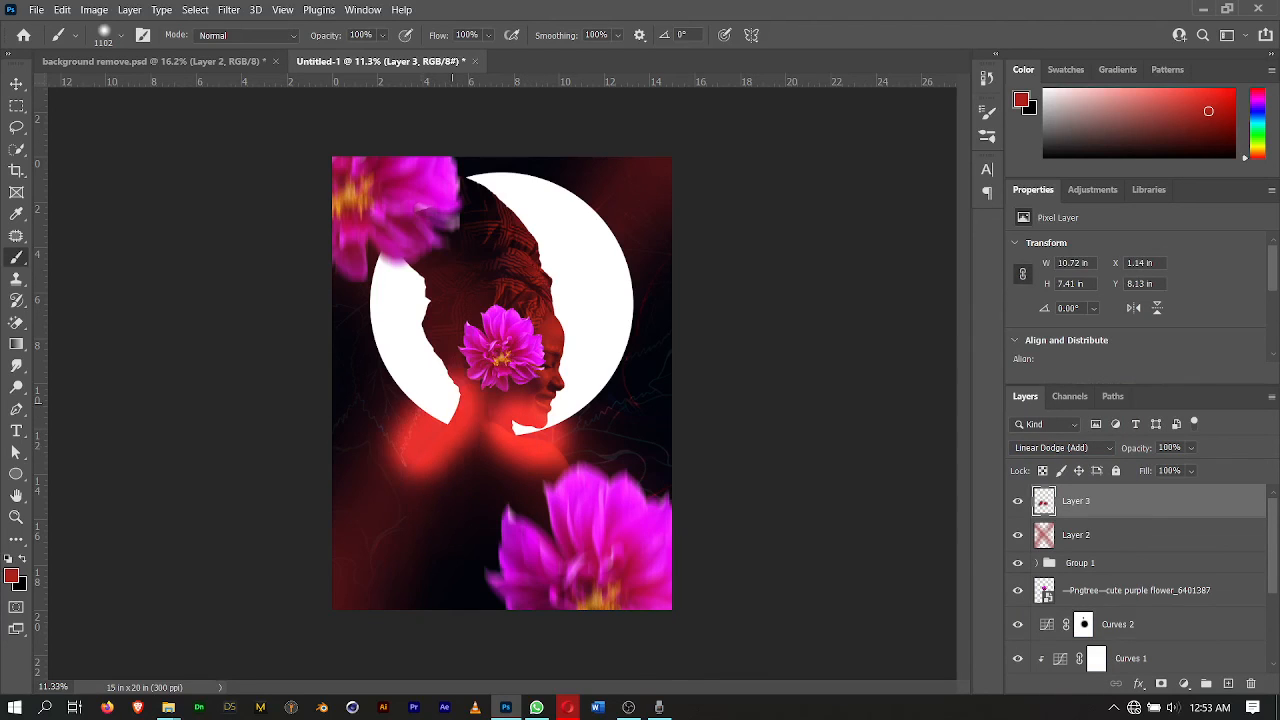
Apply a Gaussian Blur with a 401.3-pixel radius to the red spots and deselect the layer.
click(229, 9)
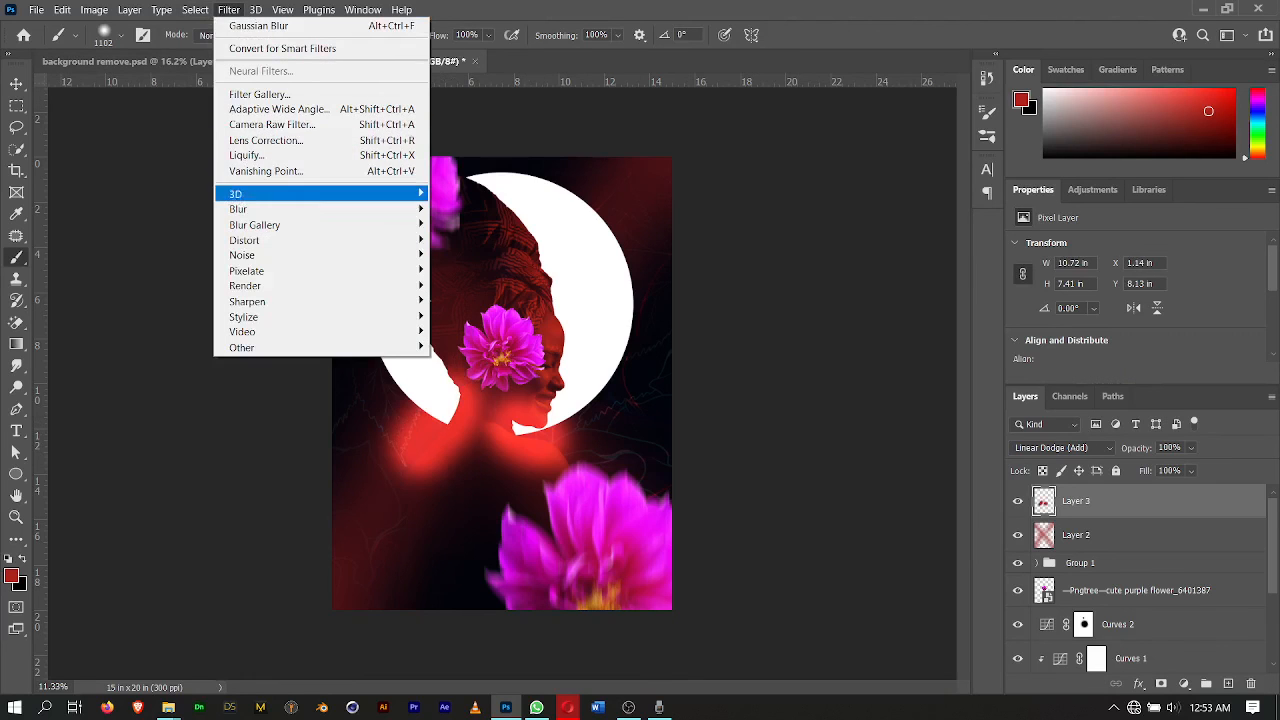
mouse_move(320, 208)
click(474, 270)
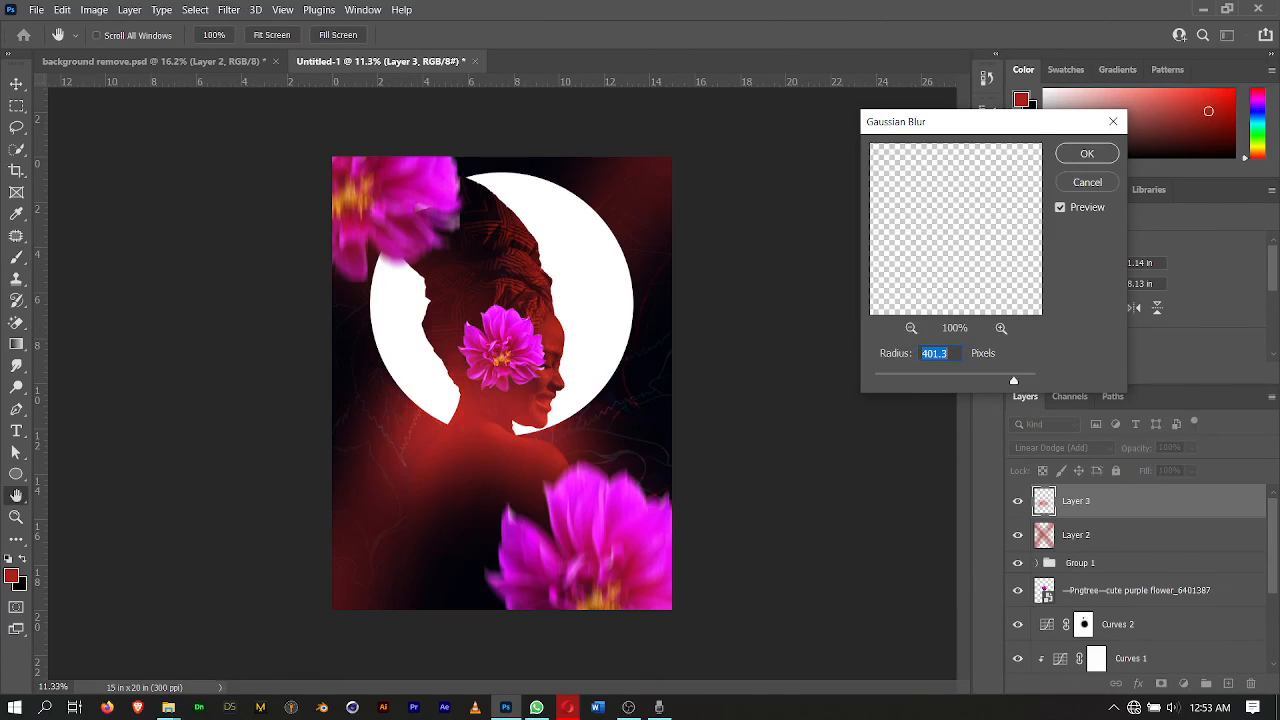
key(Return)
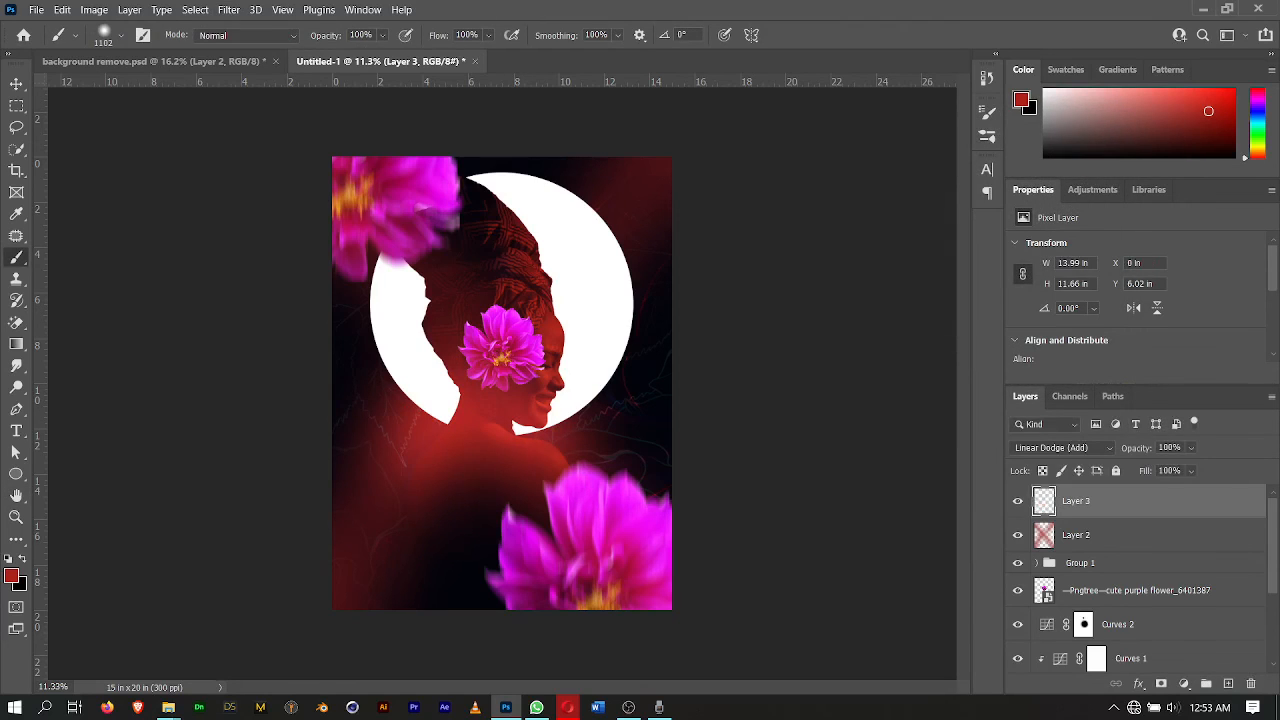
click(16, 84)
click(845, 295)
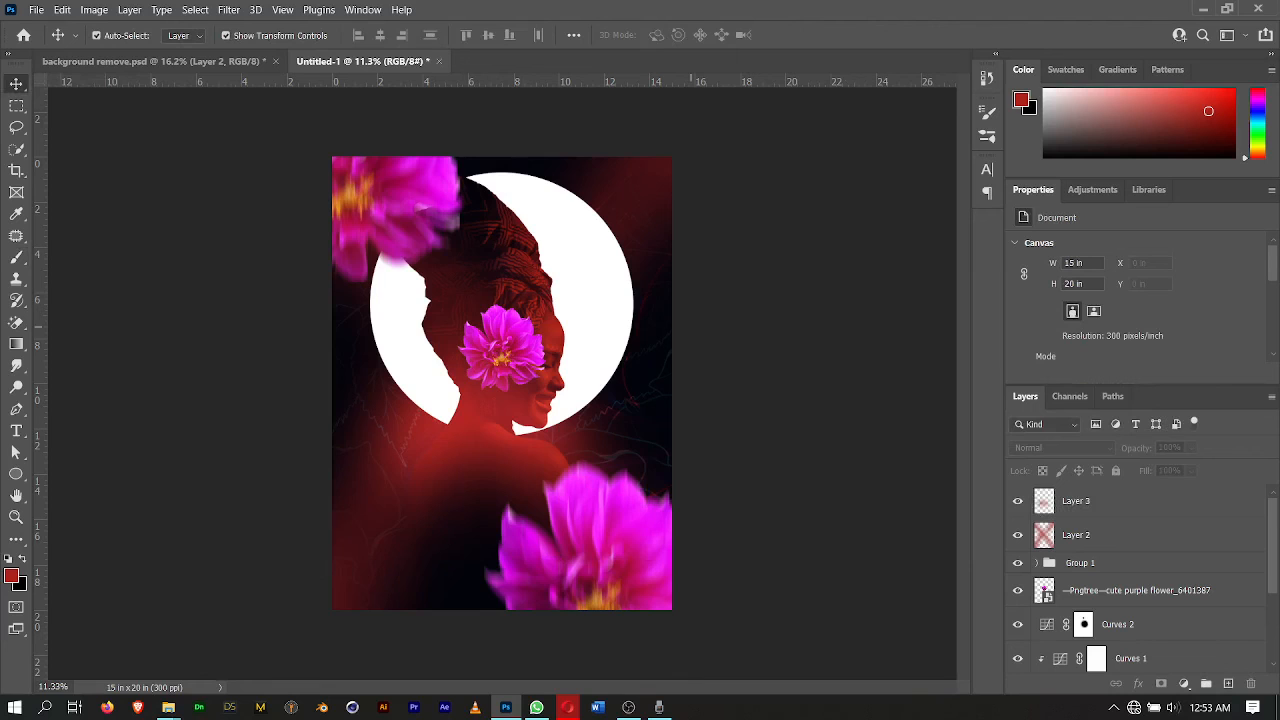
Open the Camera Raw Filter on the woman's photo layer and set Texture to +67 and Clarity to +21.
scroll(1140, 580, down, 3)
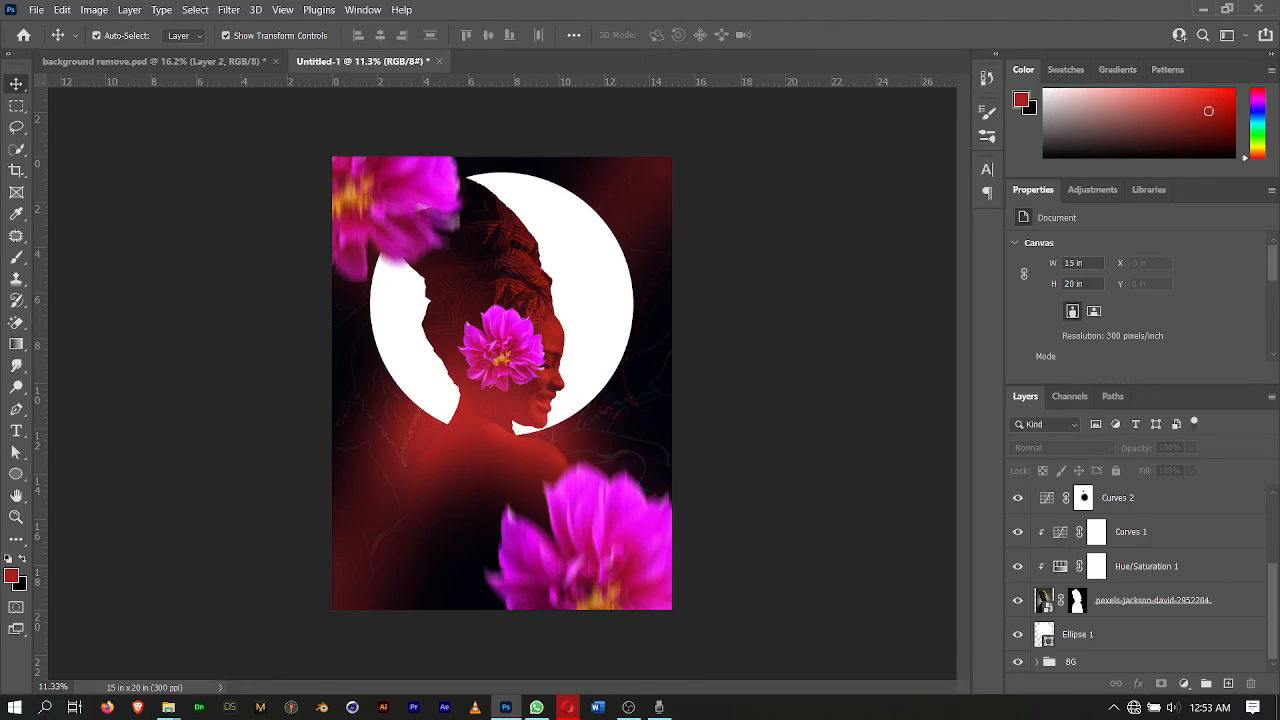
right_click(1150, 600)
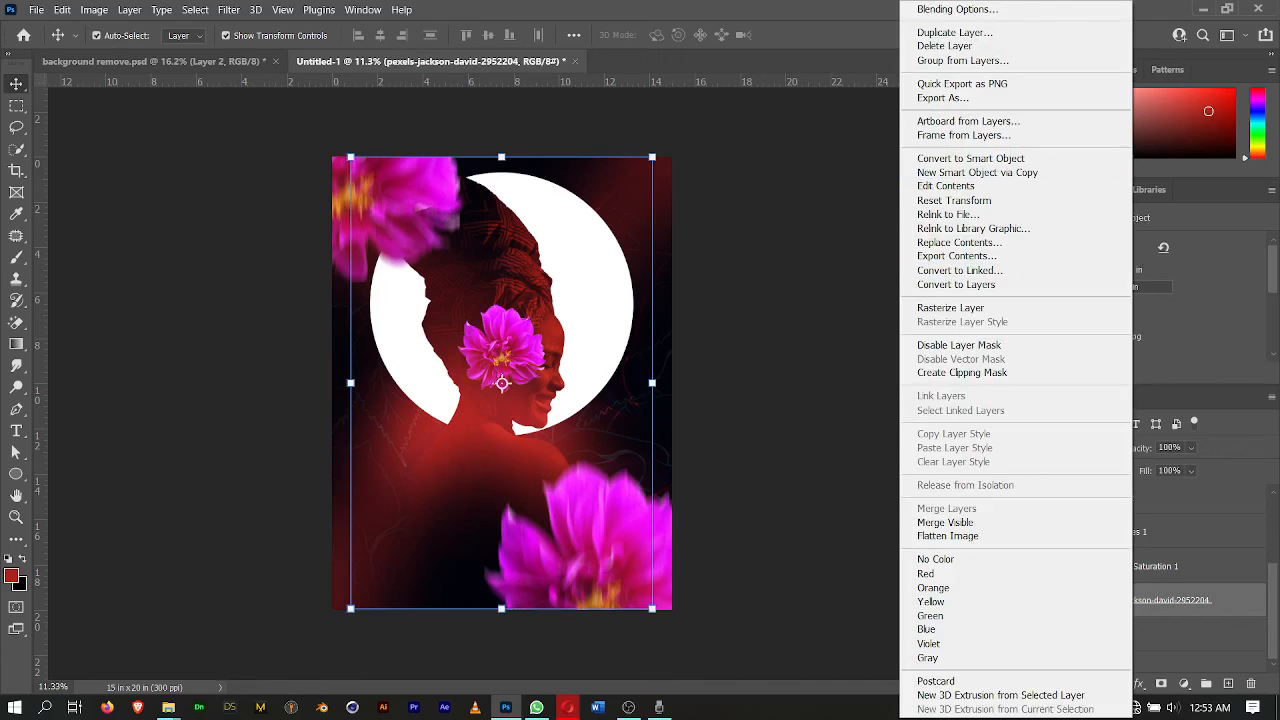
click(228, 9)
click(228, 9)
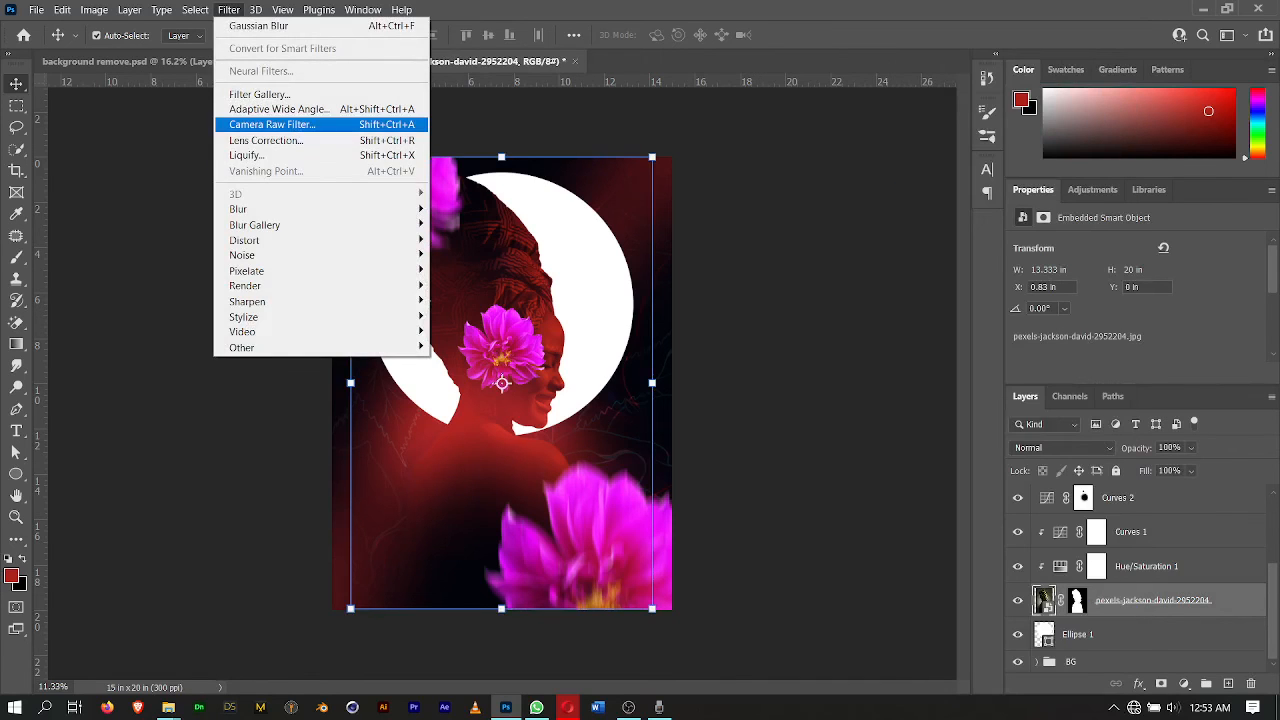
click(272, 124)
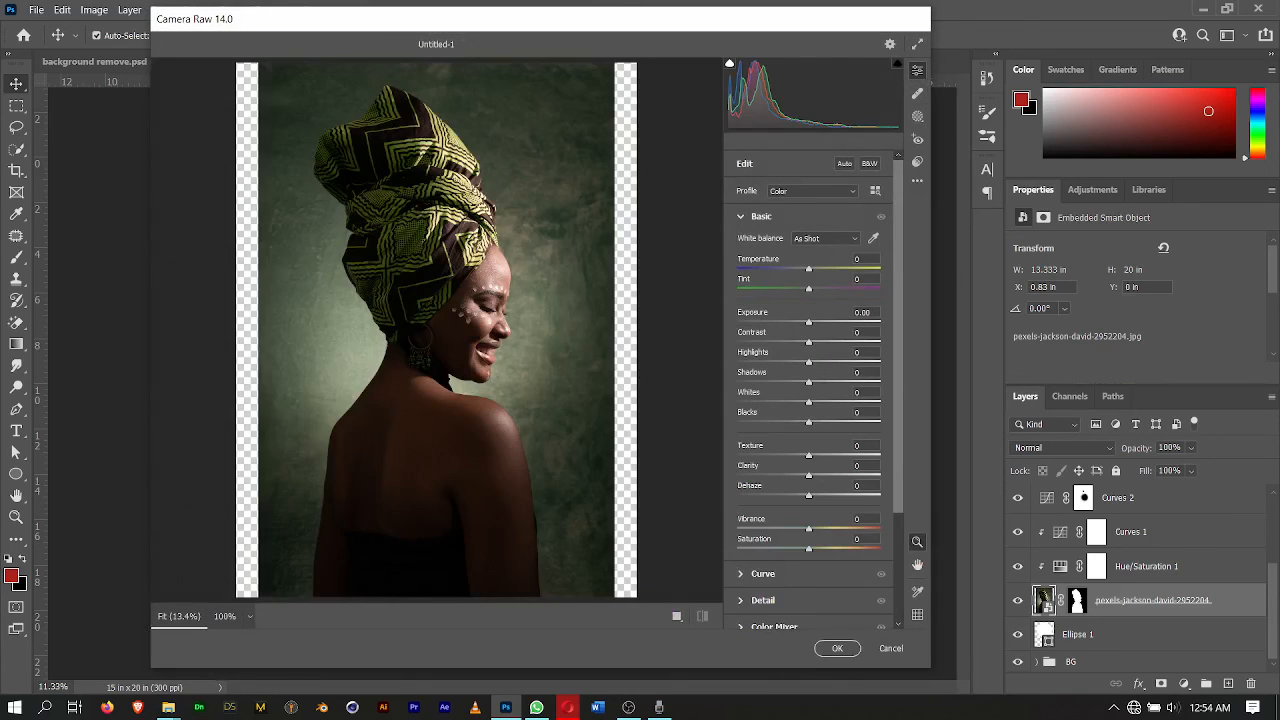
drag(809, 455, 856, 455)
drag(809, 475, 824, 475)
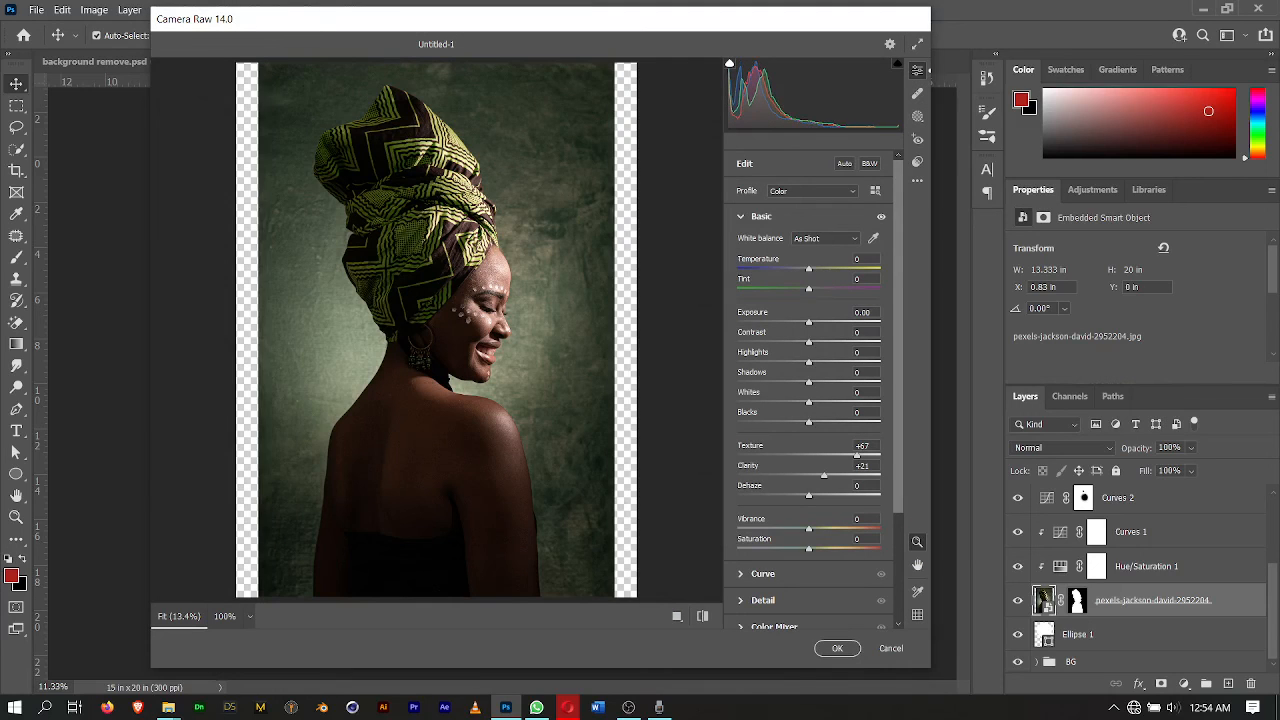
Set the Detail Sharpening to 106 and apply the Camera Raw adjustments to the woman's photo.
scroll(809, 375, down, 3)
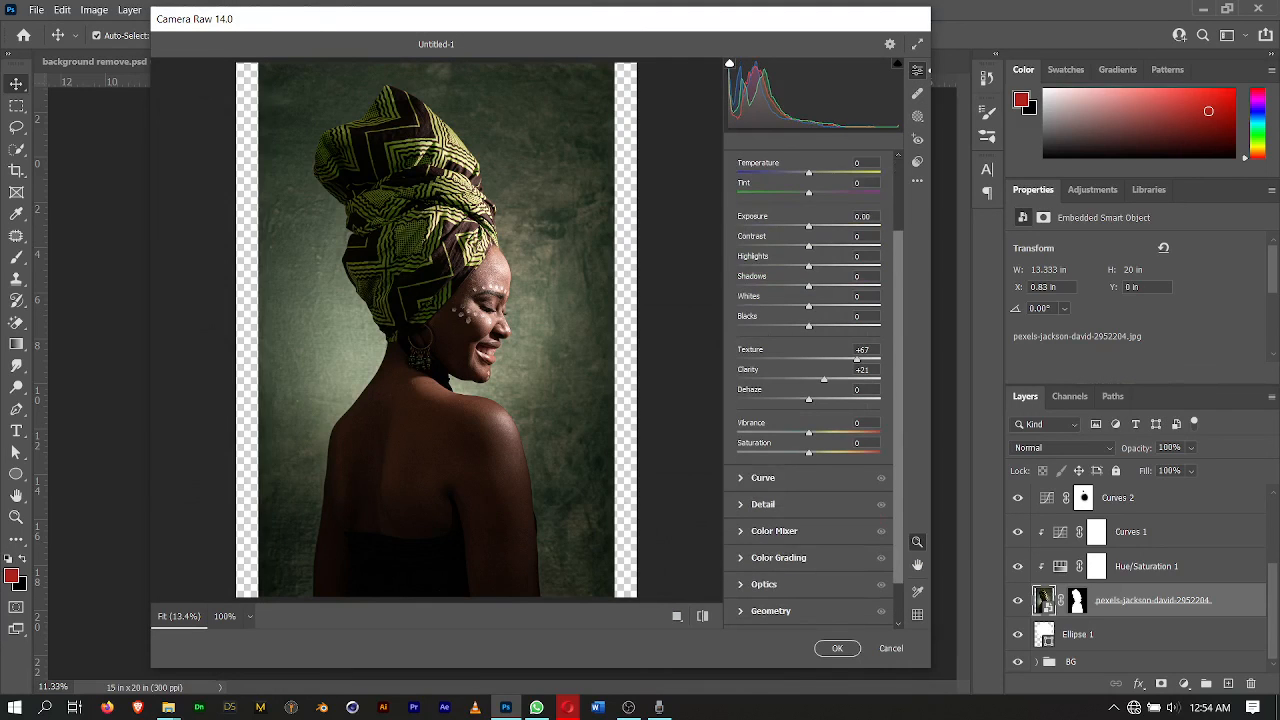
click(760, 504)
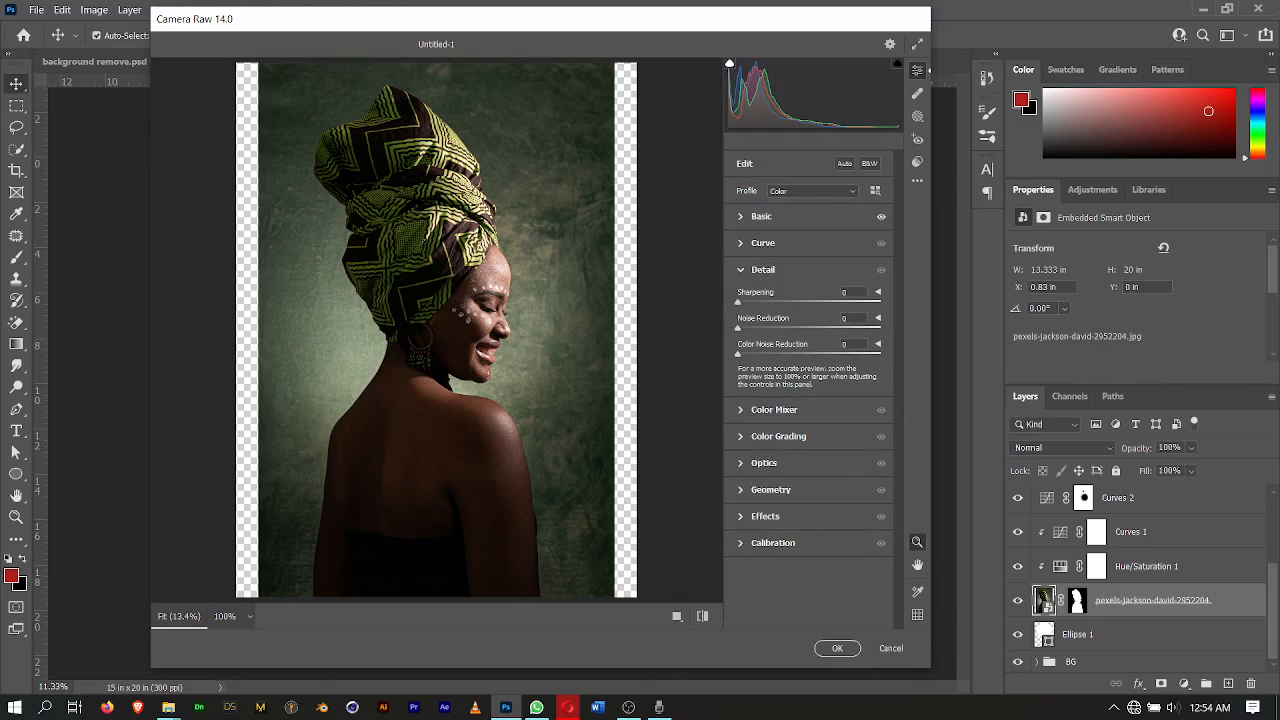
drag(738, 300, 838, 300)
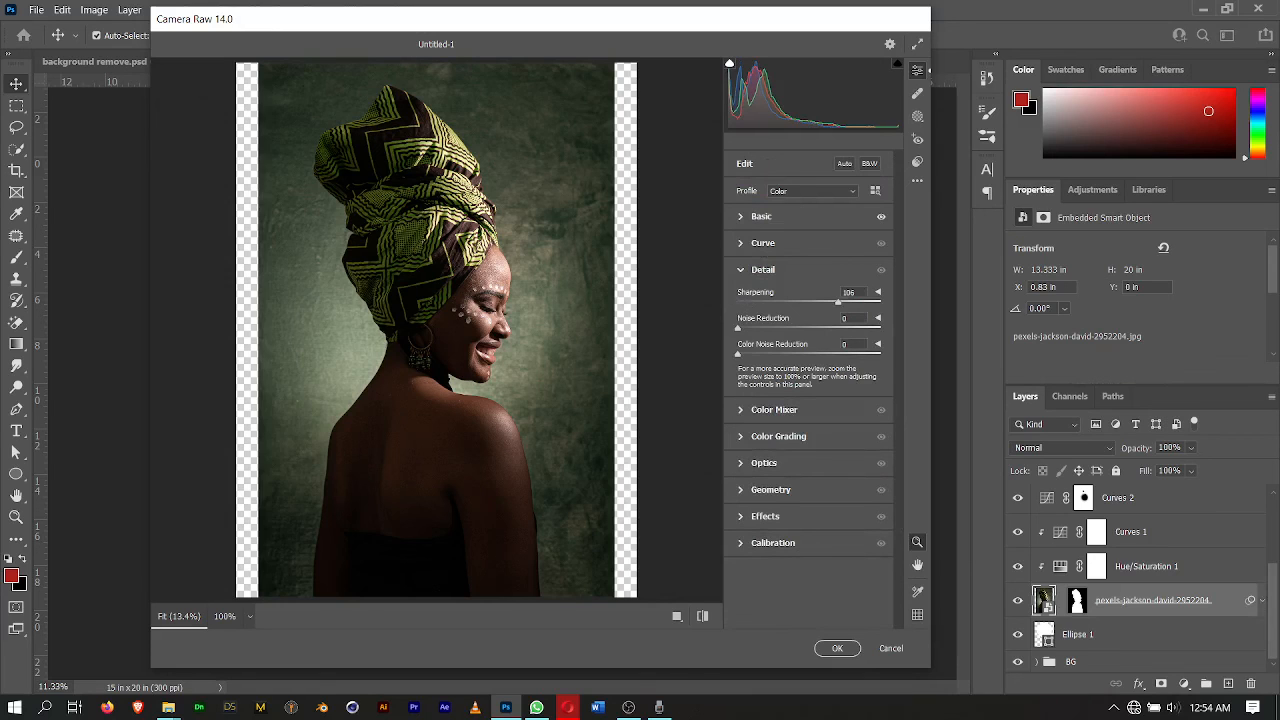
click(837, 648)
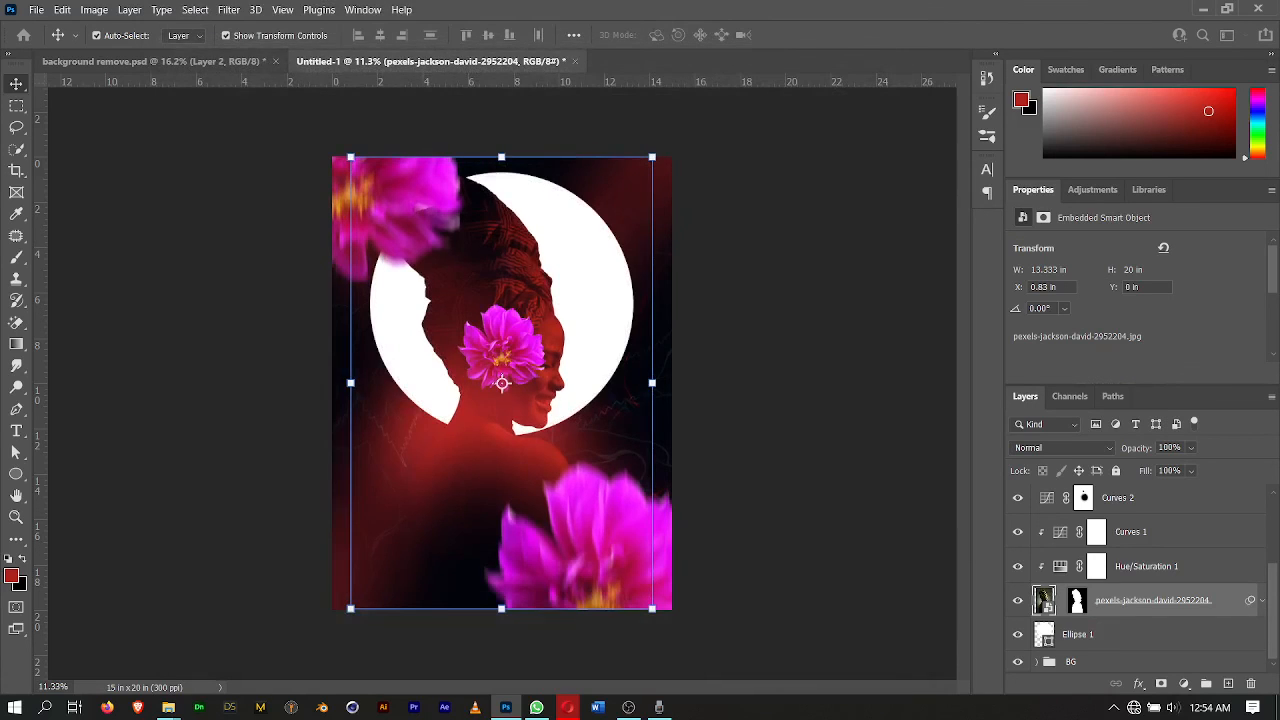